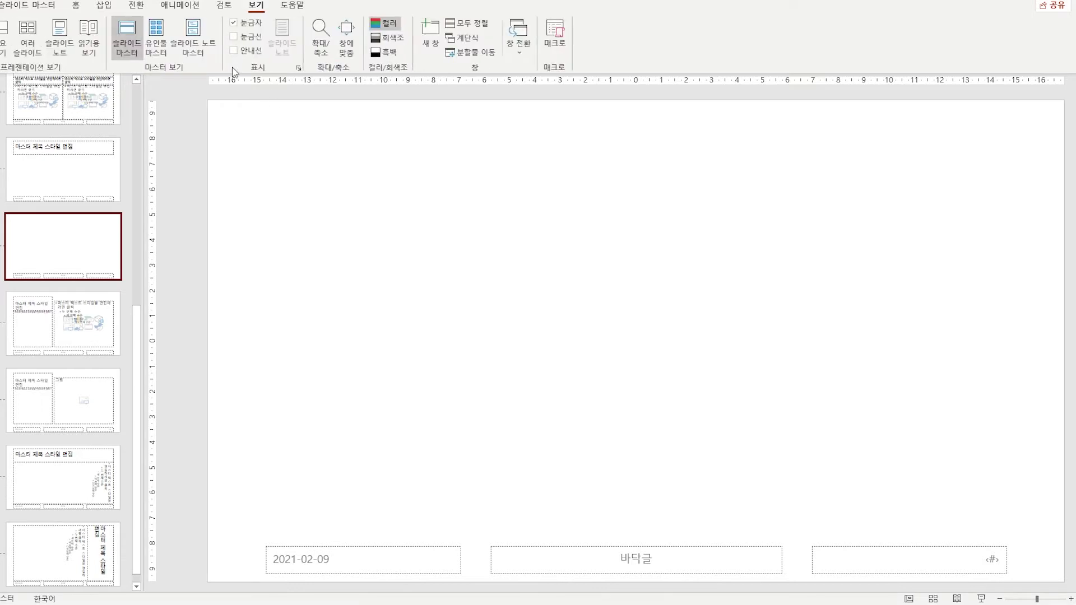
Show the guides on the blank layout master and place guide copies as margins near the slide's bottom, right and left edges
click(234, 50)
drag(300, 343, 336, 573)
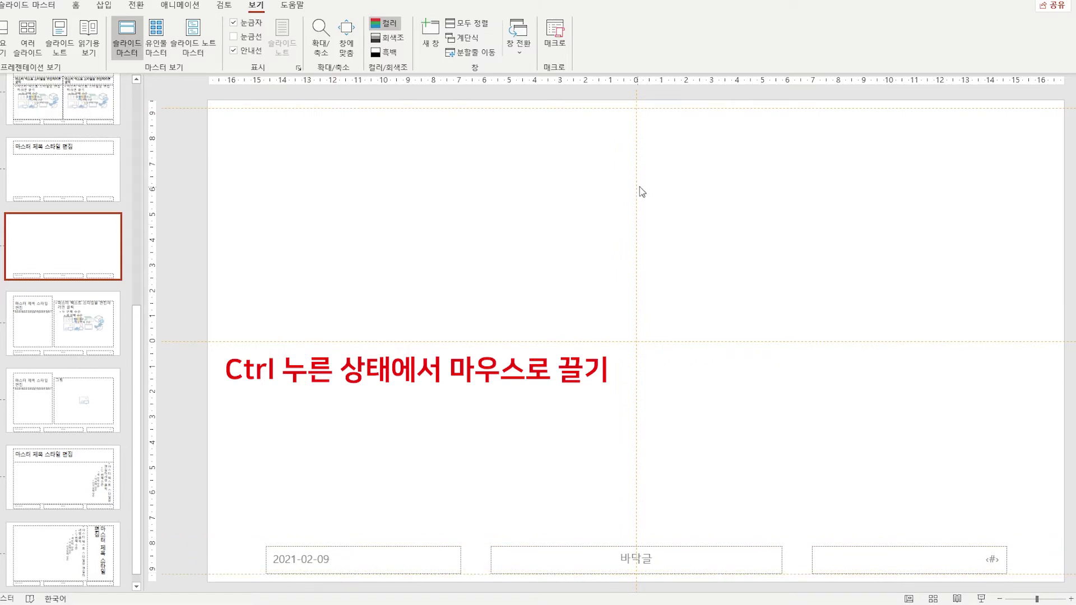
mouse_move(637, 187)
mouse_down()
mouse_move(214, 176)
mouse_move(863, 256)
mouse_move(1056, 256)
mouse_up()
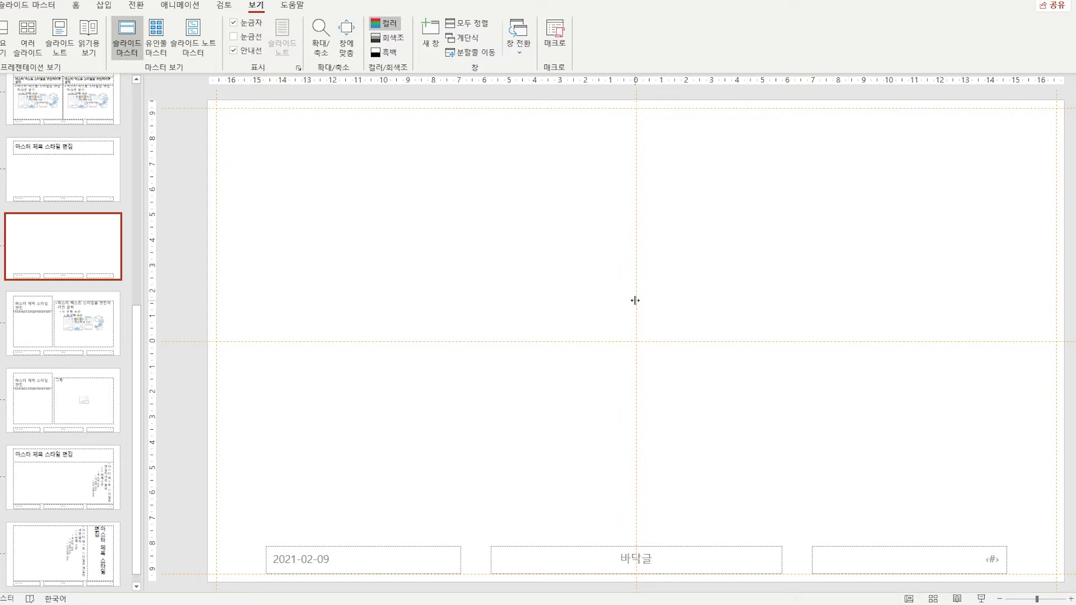
drag(635, 300, 218, 292)
Add copies of the central horizontal guide at about 9, 7.7 and 3.9 on the vertical ruler above the centre
drag(269, 342, 305, 114)
drag(369, 341, 380, 144)
click(395, 145)
drag(356, 342, 429, 242)
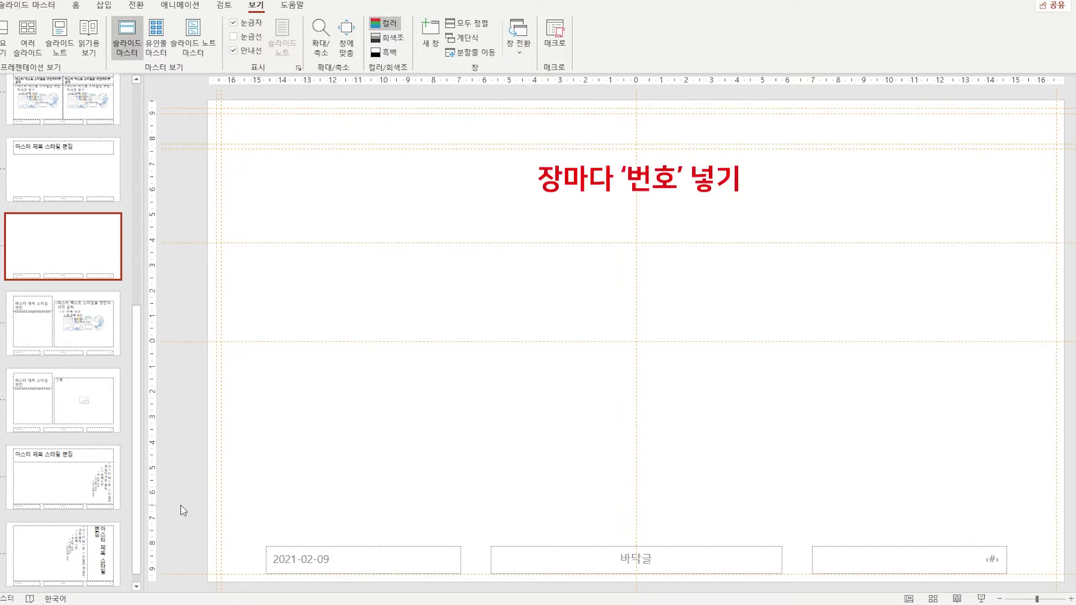
Delete the date and footer placeholders, and centre the slide number placeholder and its text along the slide's lower edge
drag(187, 503, 803, 597)
key(Delete)
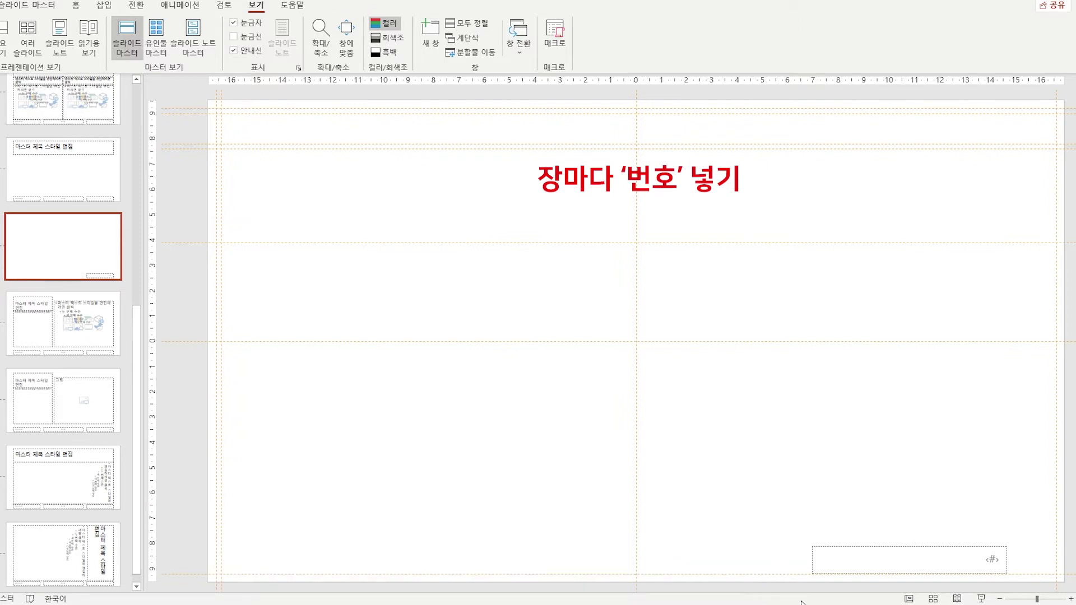
drag(764, 513, 1040, 597)
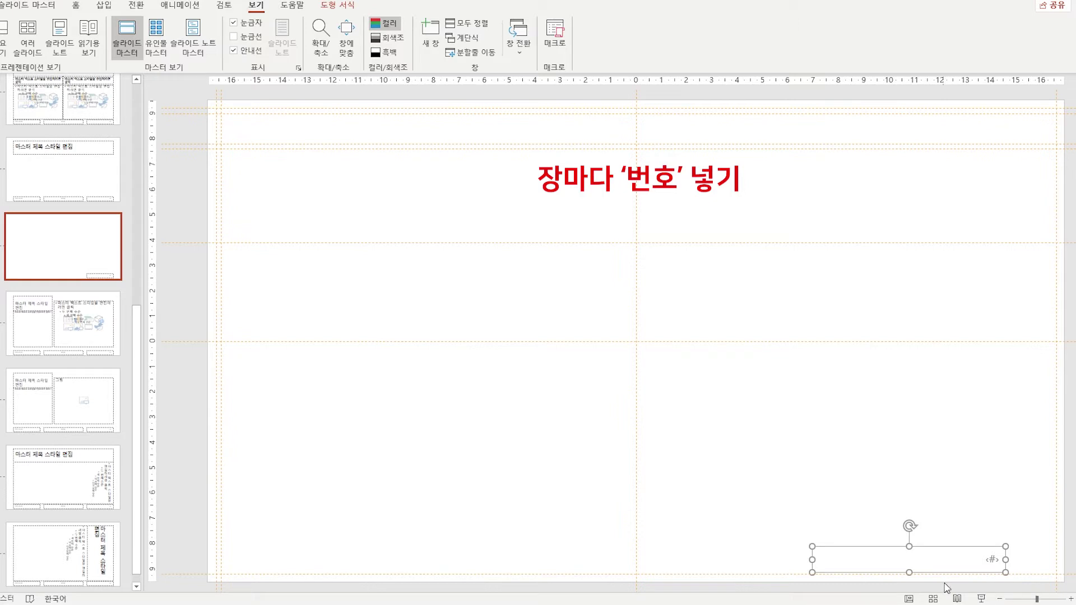
drag(954, 578, 692, 577)
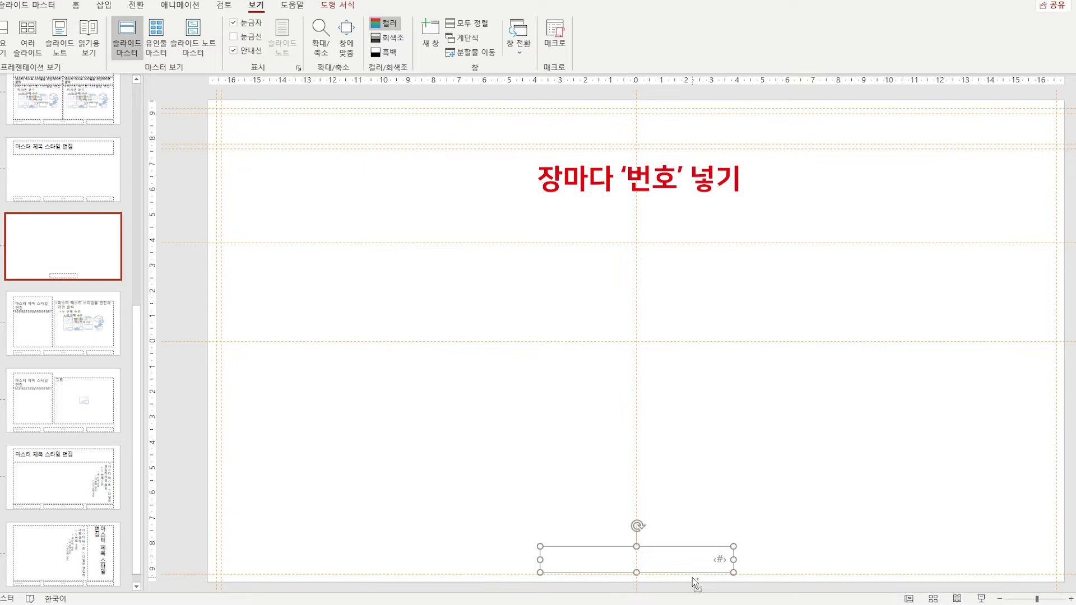
key(ctrl+e)
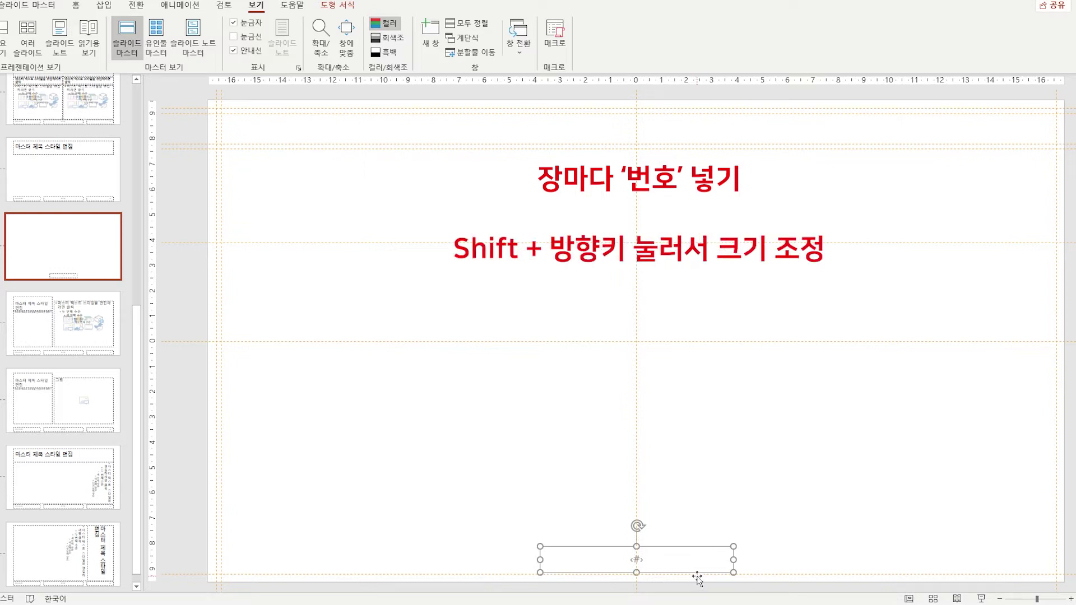
Reduce the slide number placeholder's height and lower it onto the bottom margin guide
key(shift+Up)
key(shift+Up)
key(shift+Up)
key(shift+Up)
key(shift+Up)
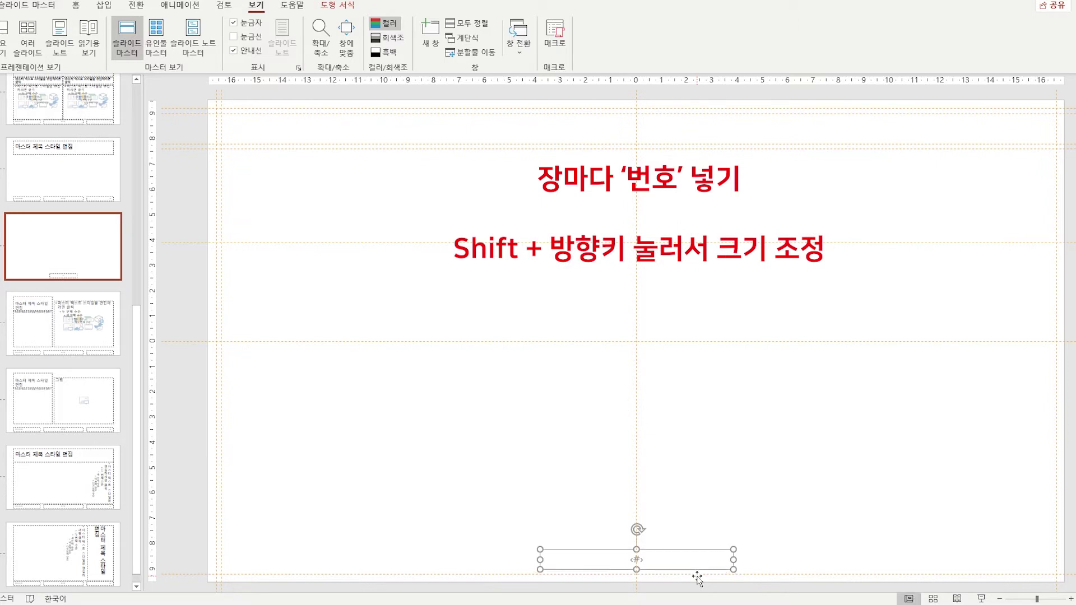
key(Down)
key(Down)
key(Down)
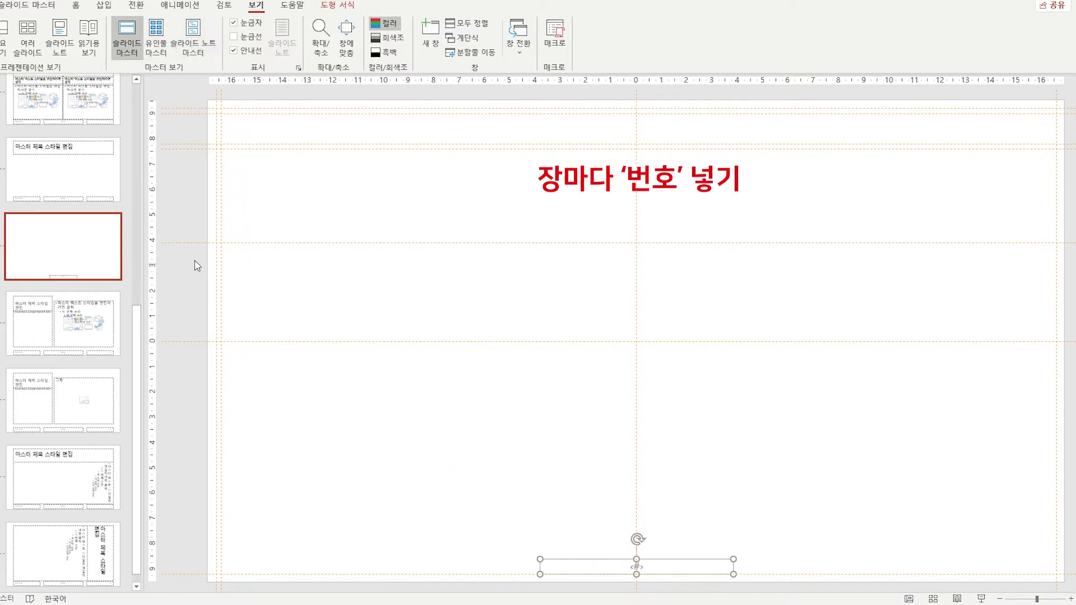
Copy a horizontal guide down to the upper edge of the slide number placeholder
drag(198, 242, 245, 559)
click(343, 531)
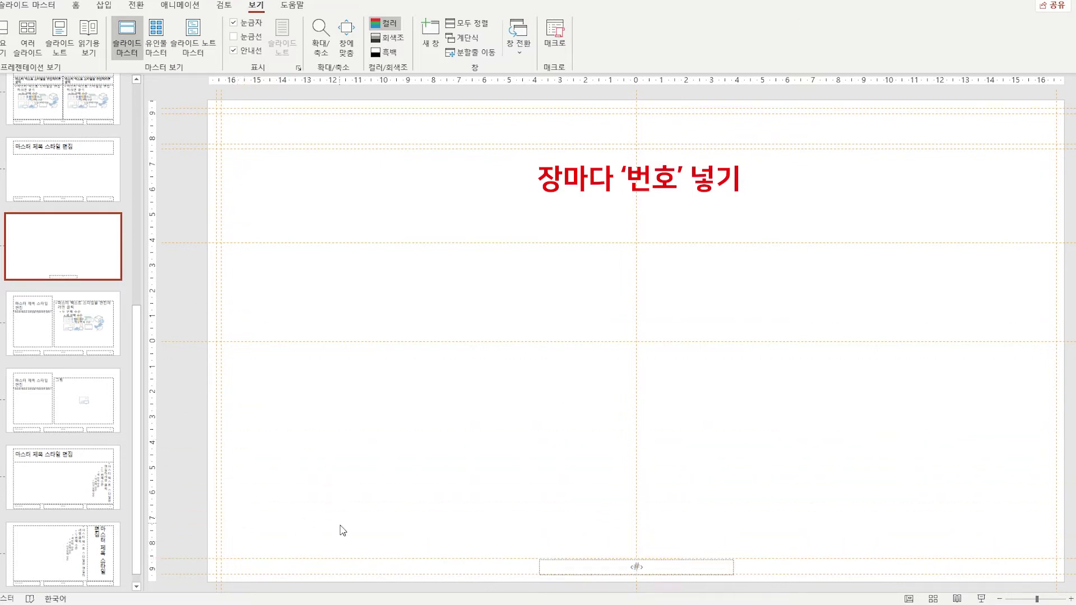
Set the slide number placeholder's font size to 9 and its font colour to a lighter grey
click(568, 560)
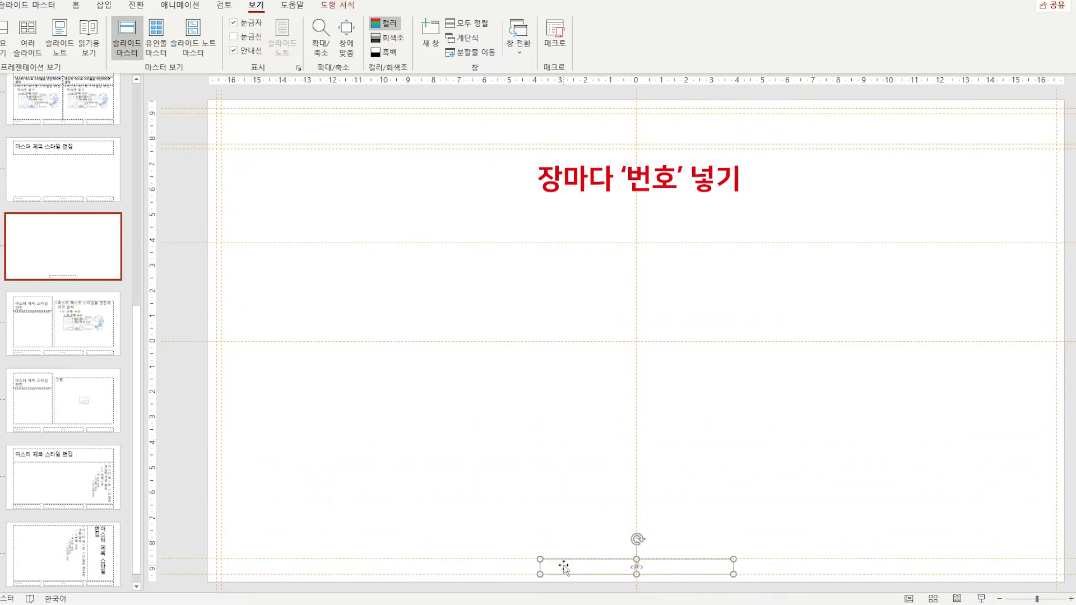
click(76, 6)
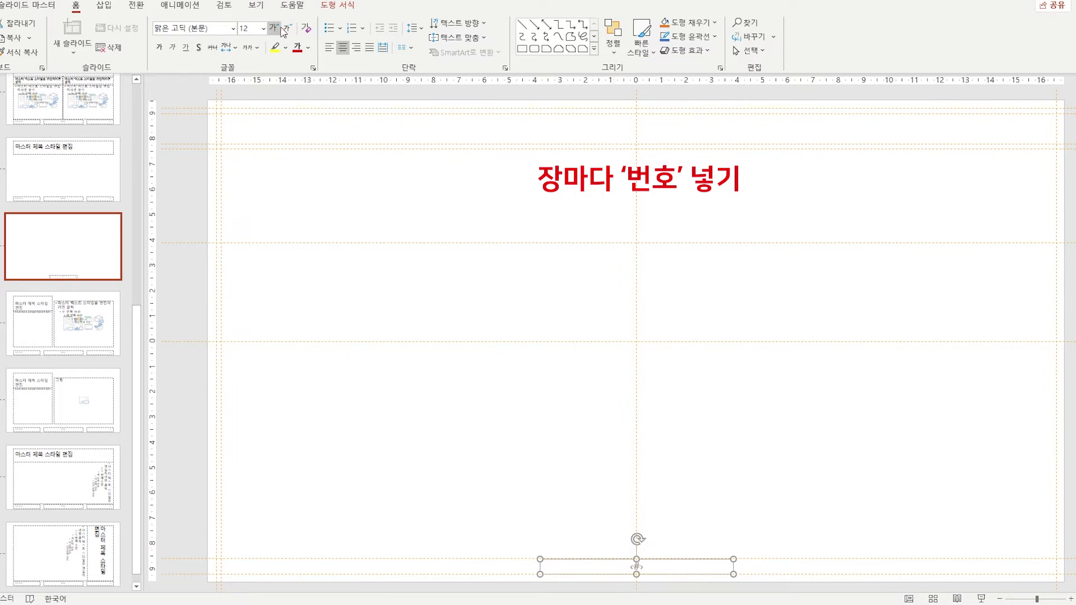
click(252, 29)
text(9)
key(Return)
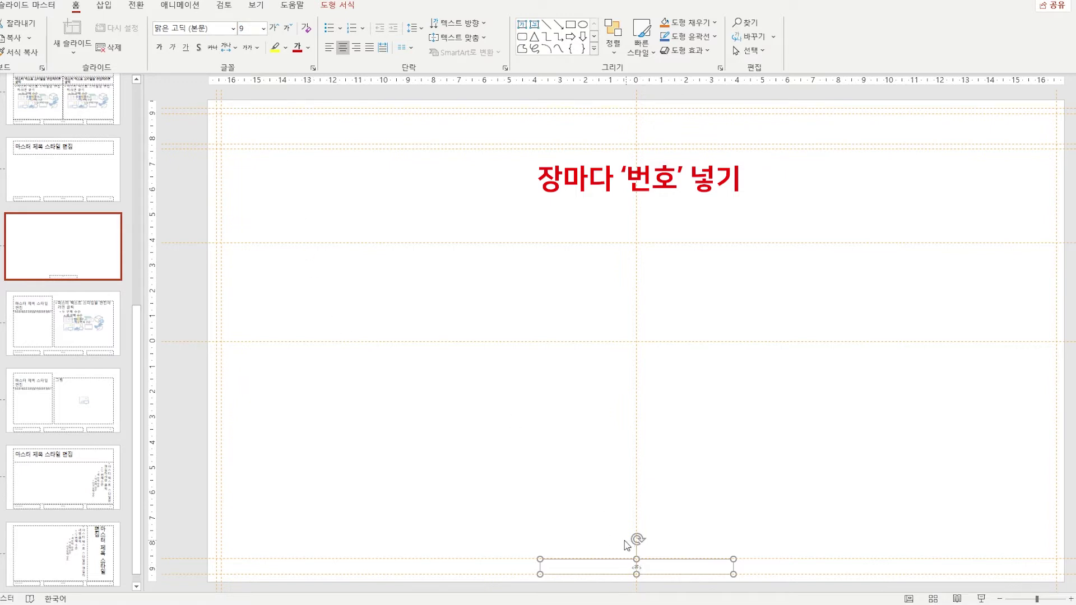
click(308, 47)
click(298, 111)
click(408, 473)
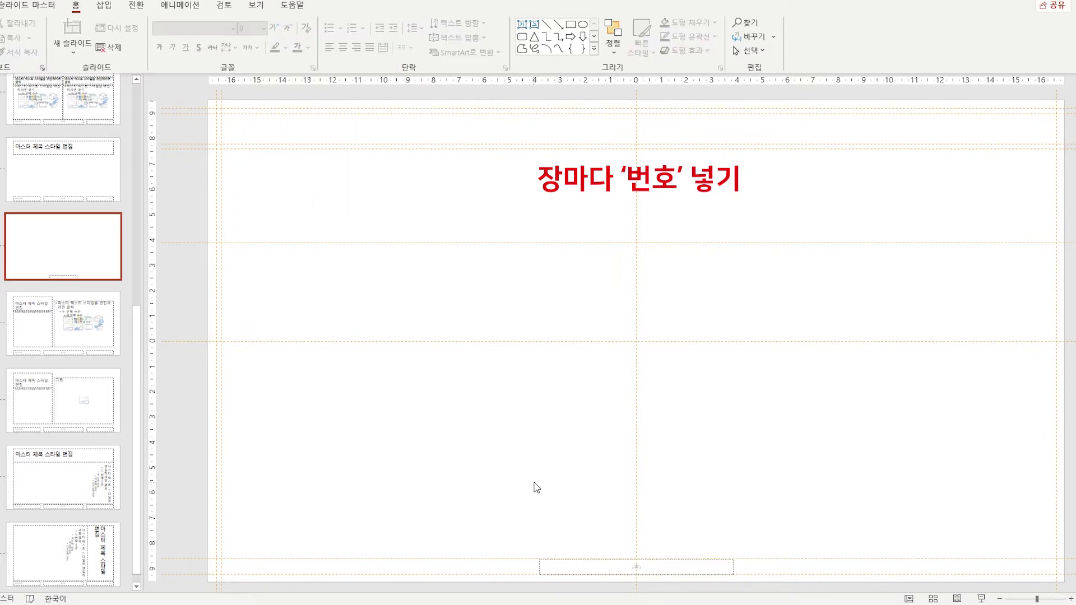
Close the slide master view and return to normal slide editing
click(256, 6)
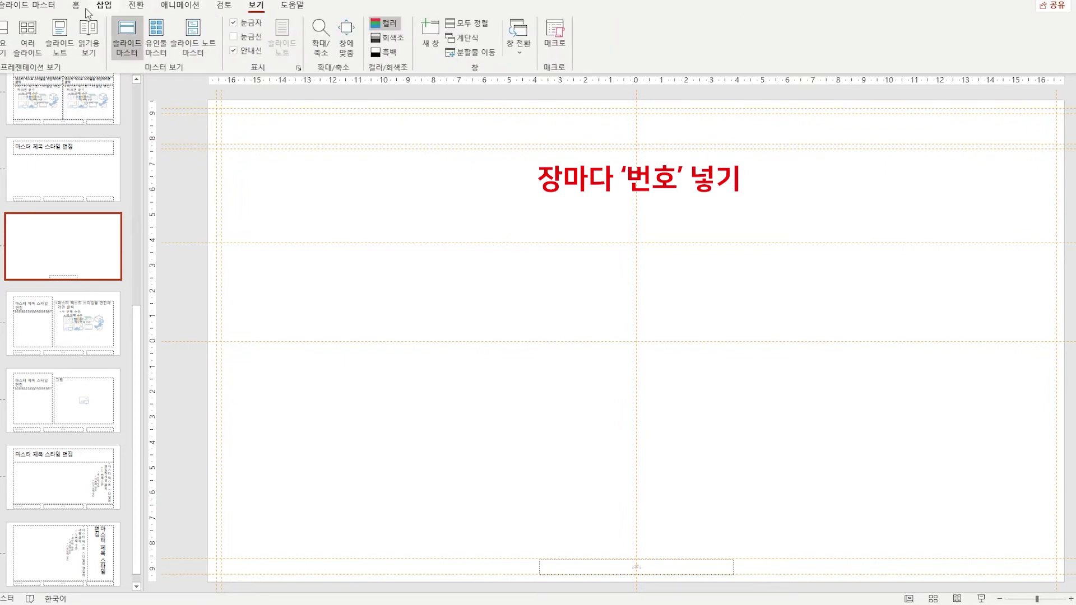
click(37, 6)
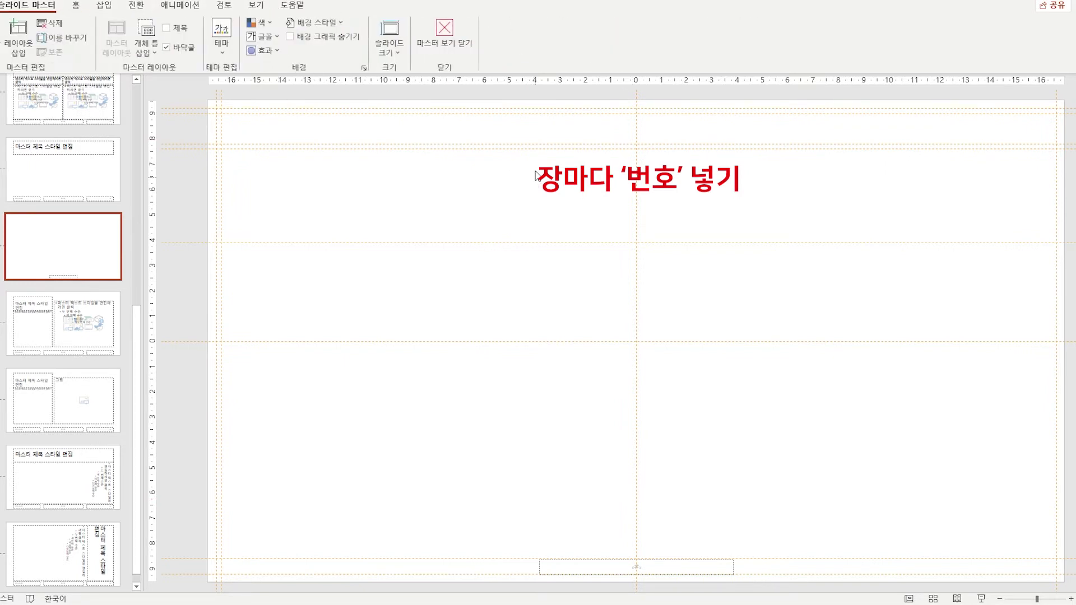
click(440, 51)
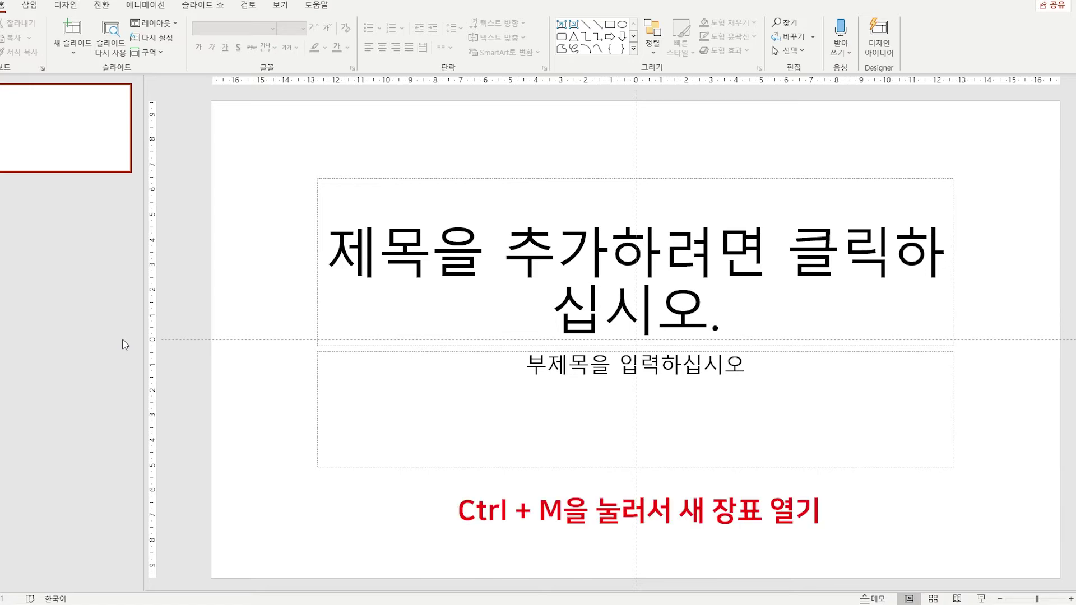
Add a new slide after the title slide and change its layout to 빈 화면 (Blank)
key(ctrl+m)
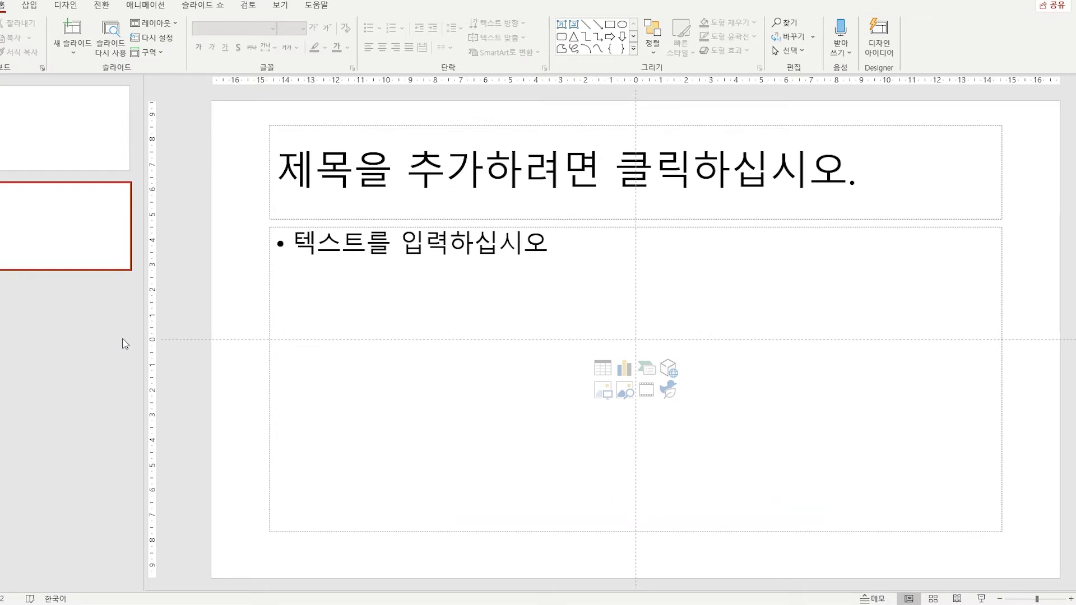
right_click(81, 247)
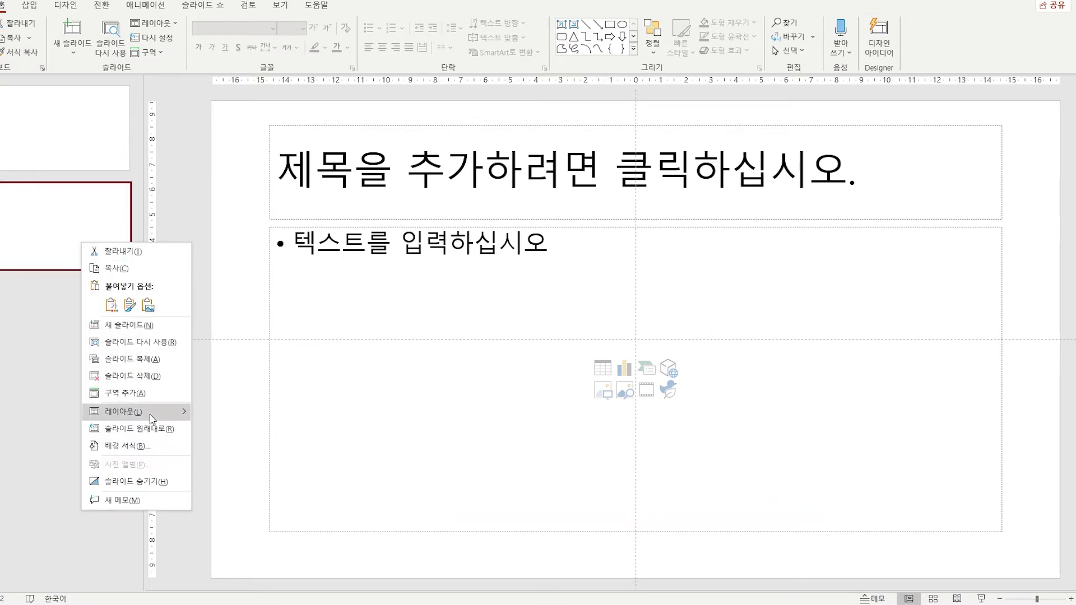
mouse_move(153, 416)
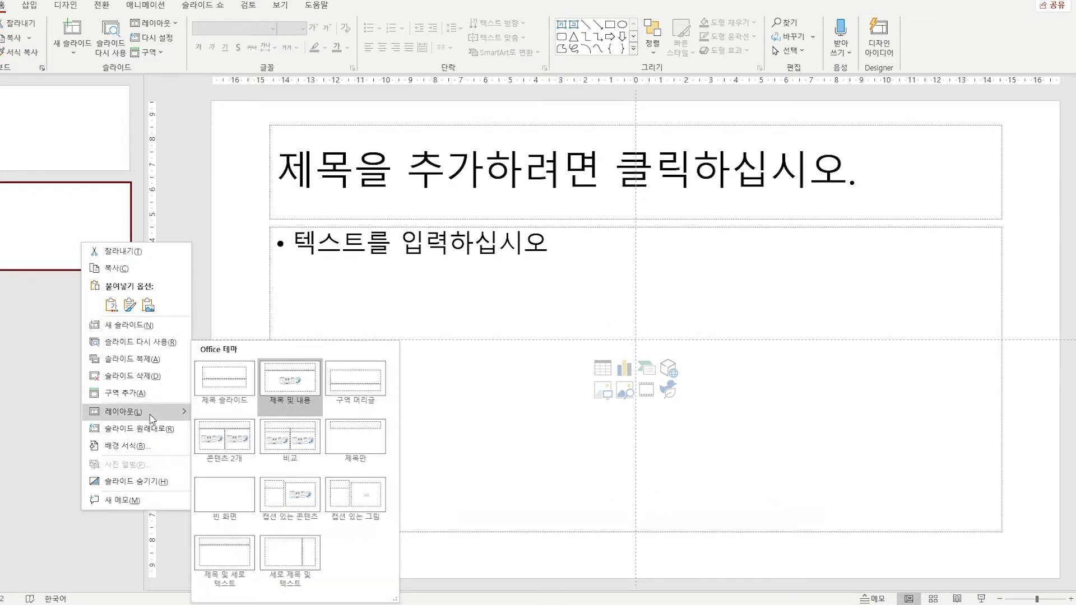
click(240, 492)
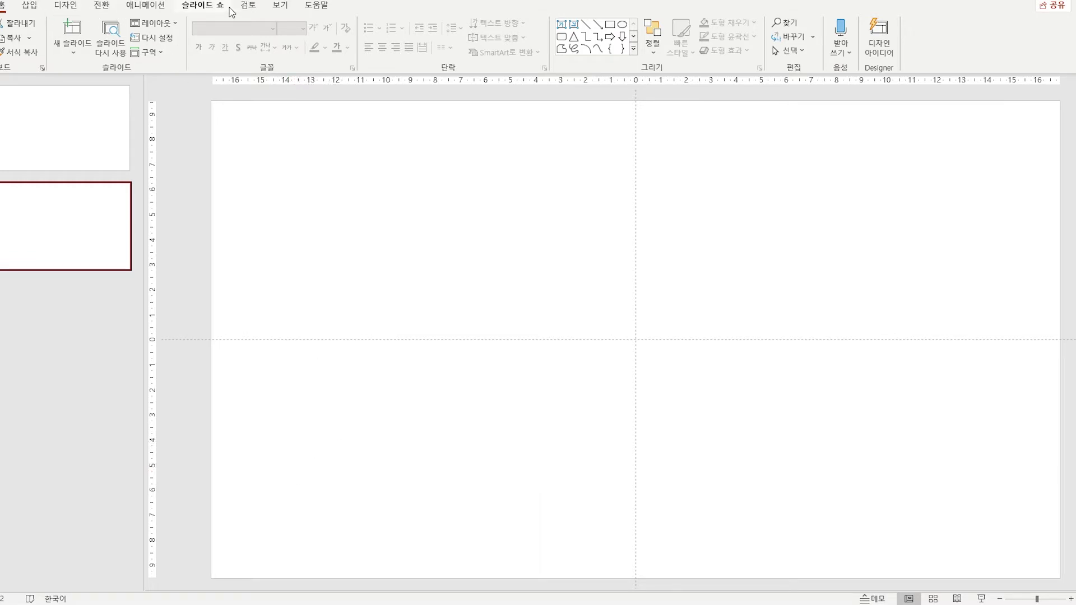
Turn the guides off and on again to display the master layout's guides on the blank slide
click(280, 5)
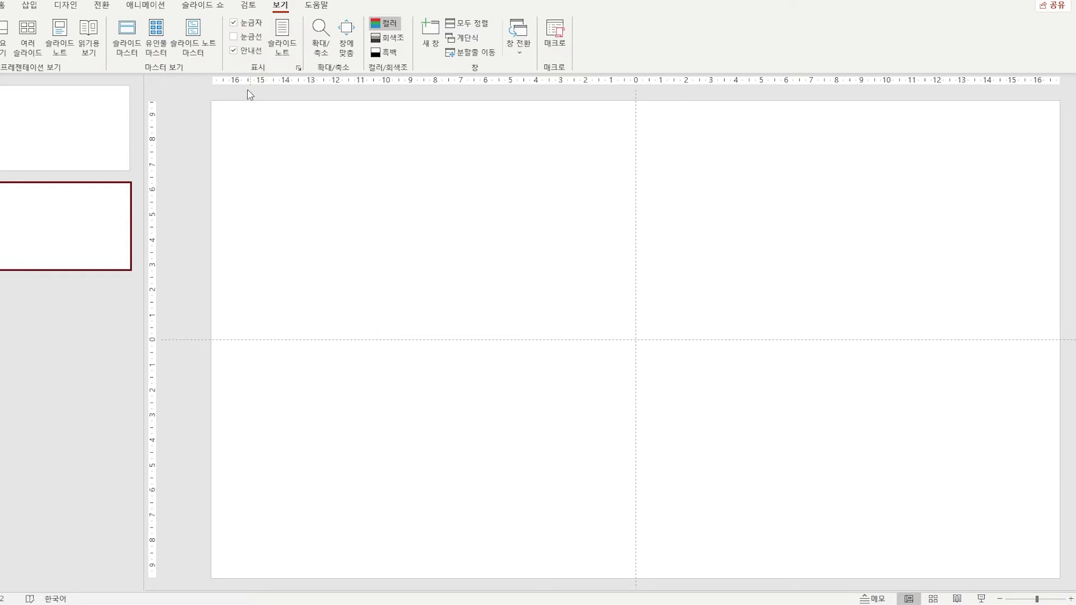
click(233, 51)
click(233, 52)
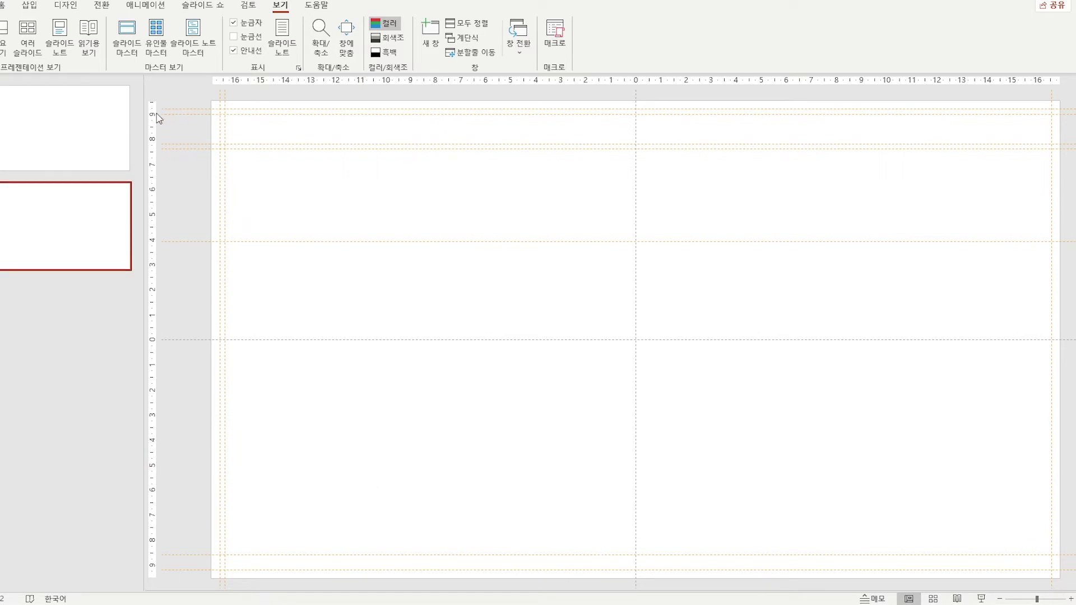
Enable the slide number in the header and footer settings and apply it to all slides
click(29, 5)
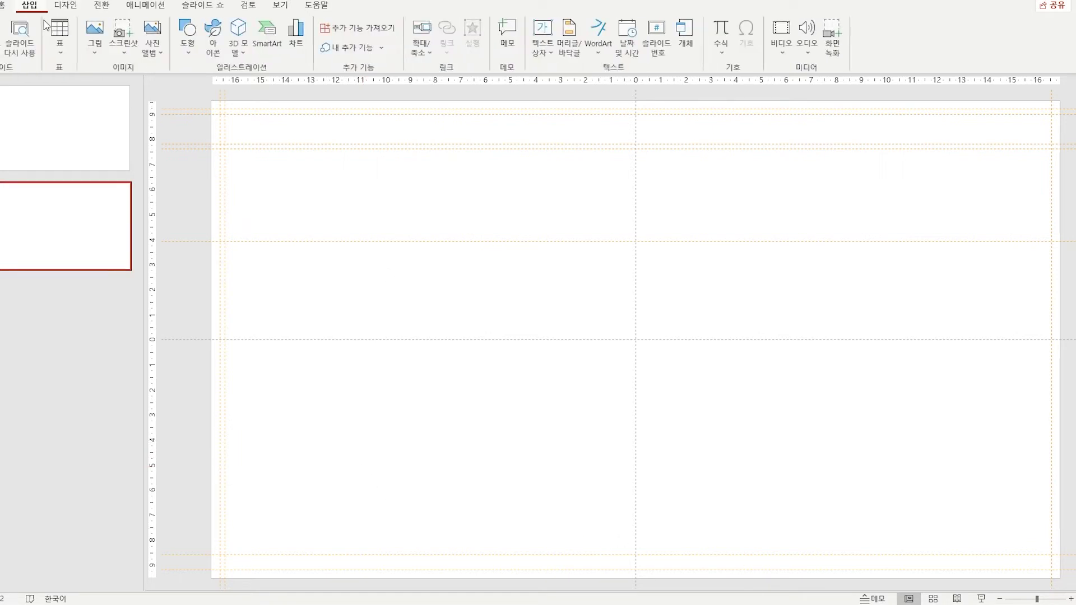
click(649, 57)
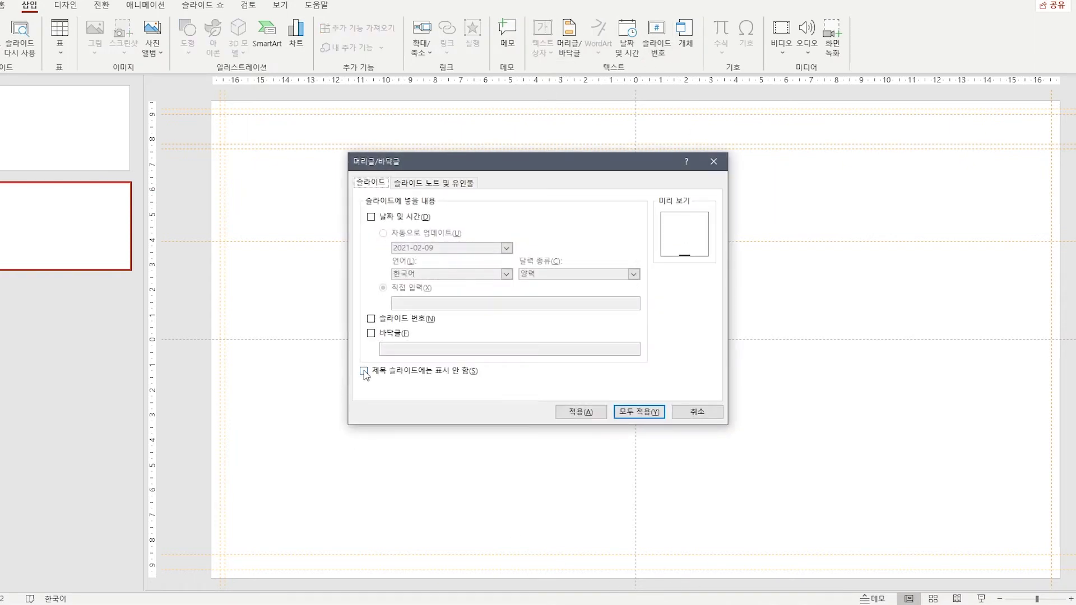
click(371, 318)
click(645, 415)
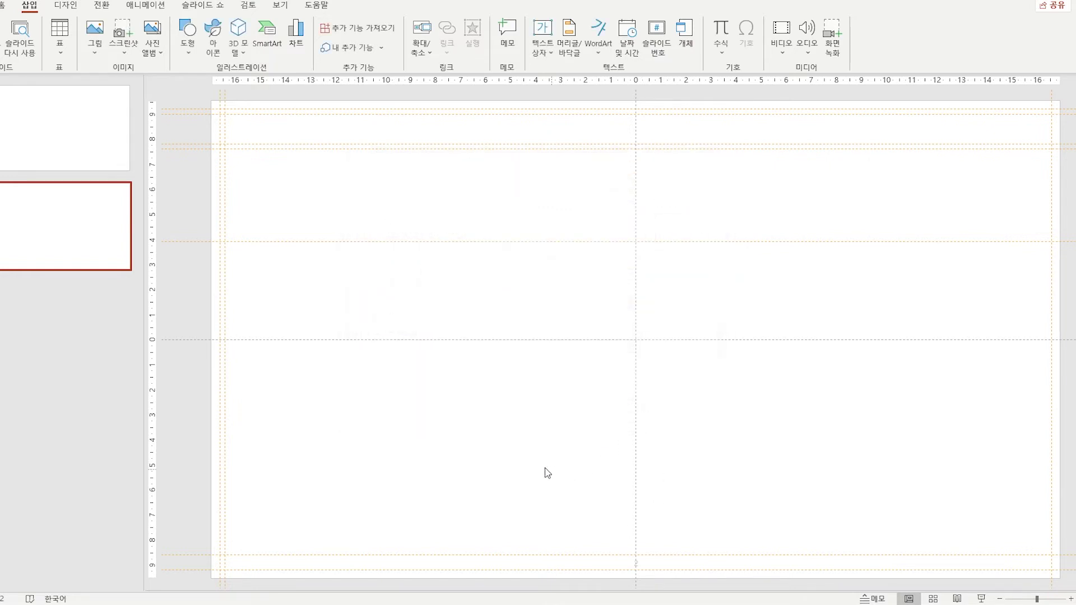
Delete the title slide, keeping only the blank slide
click(36, 144)
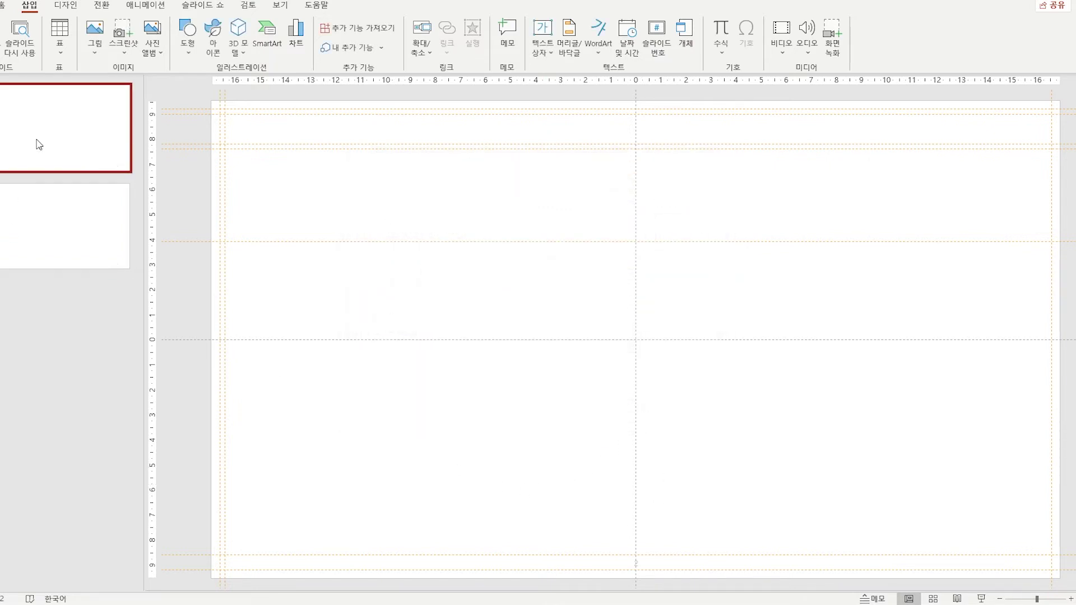
click(55, 231)
key(Delete)
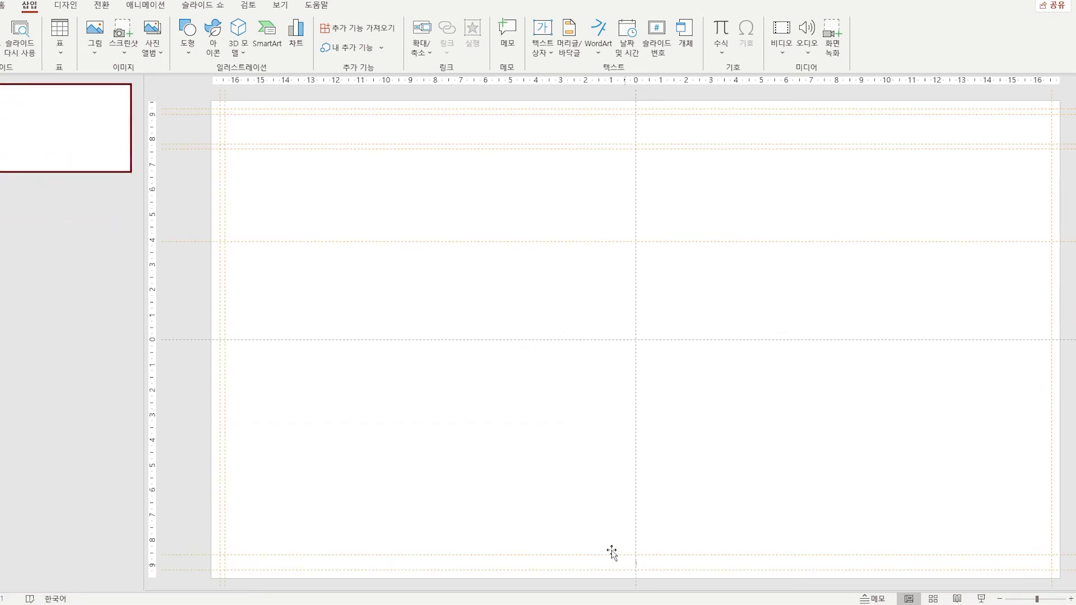
Hide the guides to view the slide with only its page number, and show them again
click(279, 6)
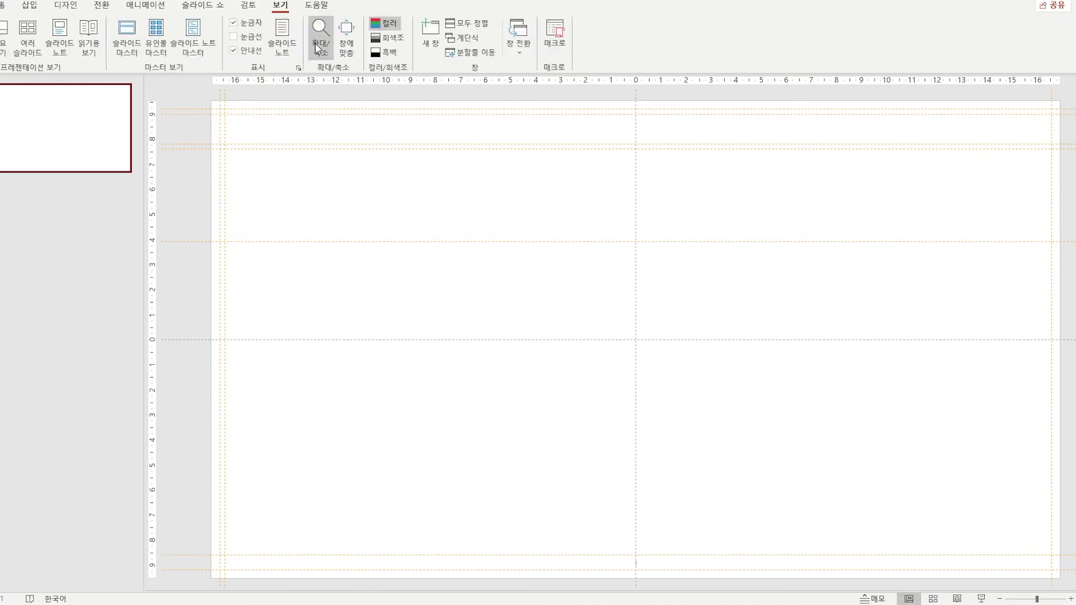
click(234, 51)
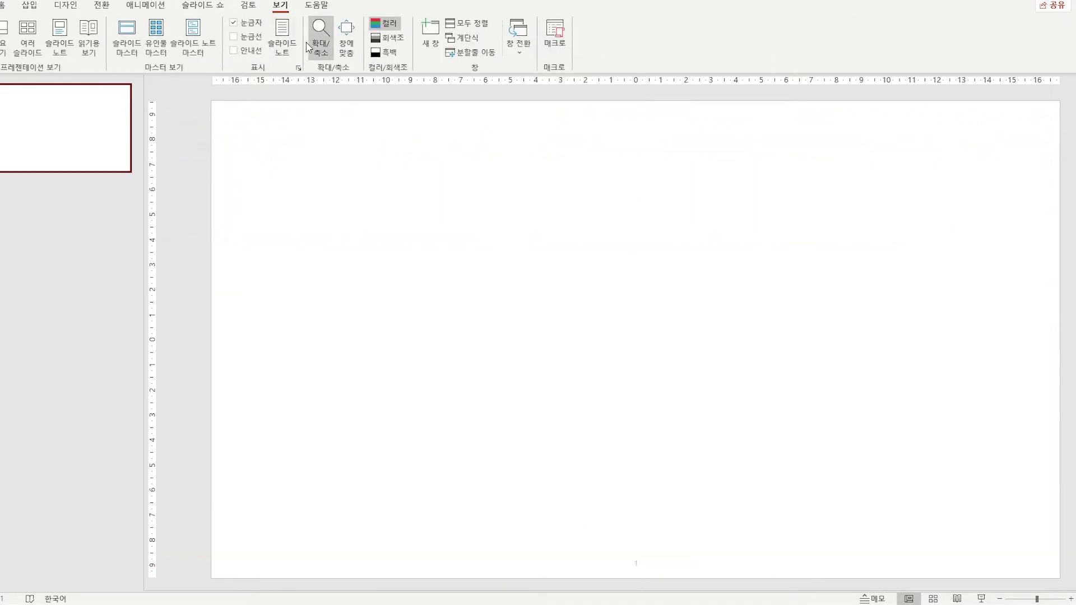
click(234, 51)
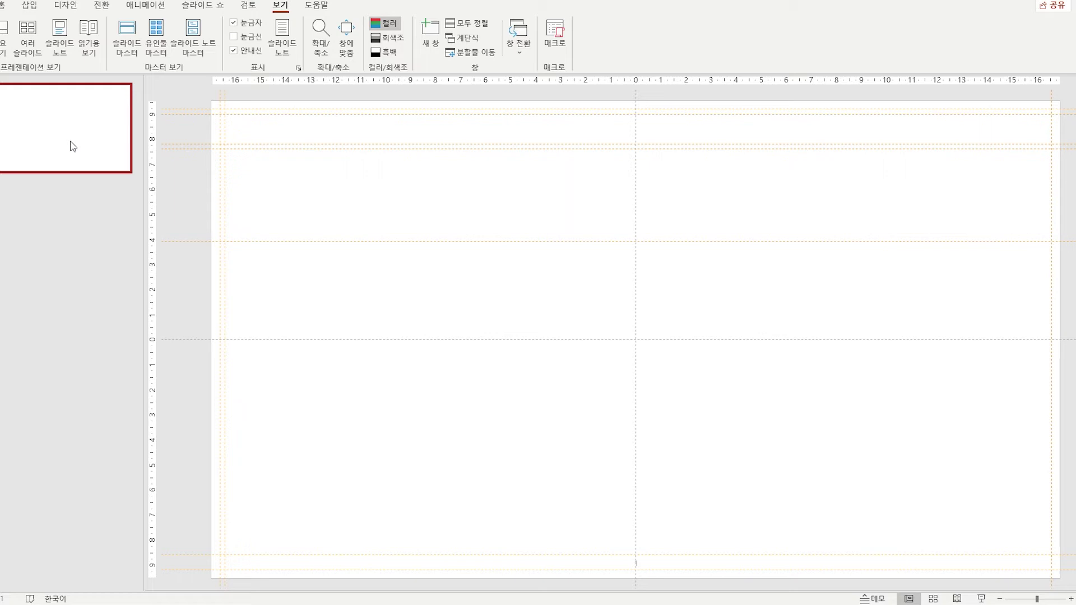
Add three more blank slides to the presentation and select the second slide
key(ctrl+m)
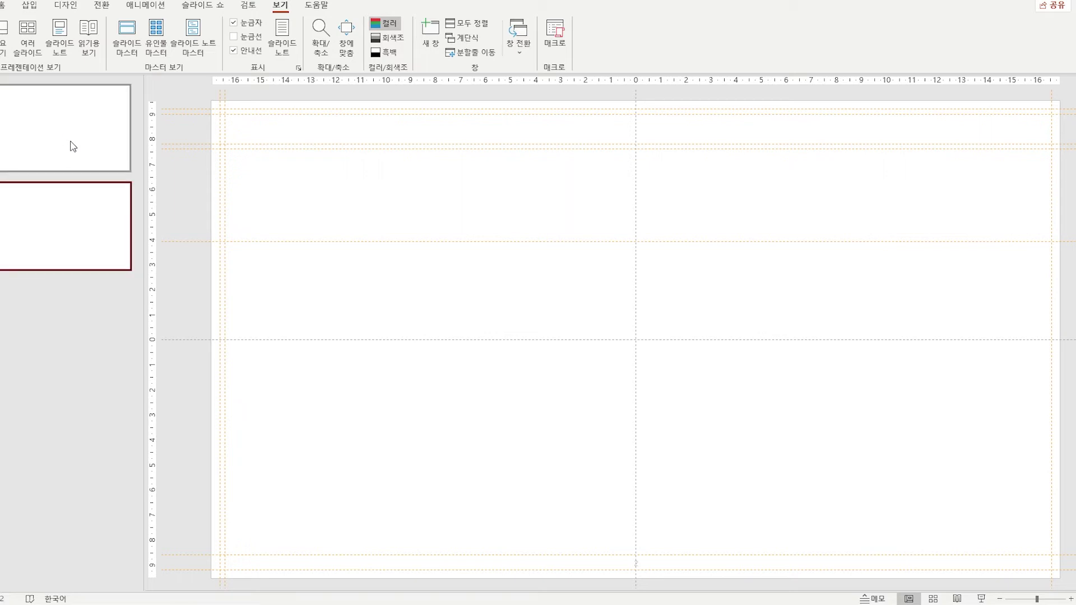
key(ctrl+m)
key(ctrl+m)
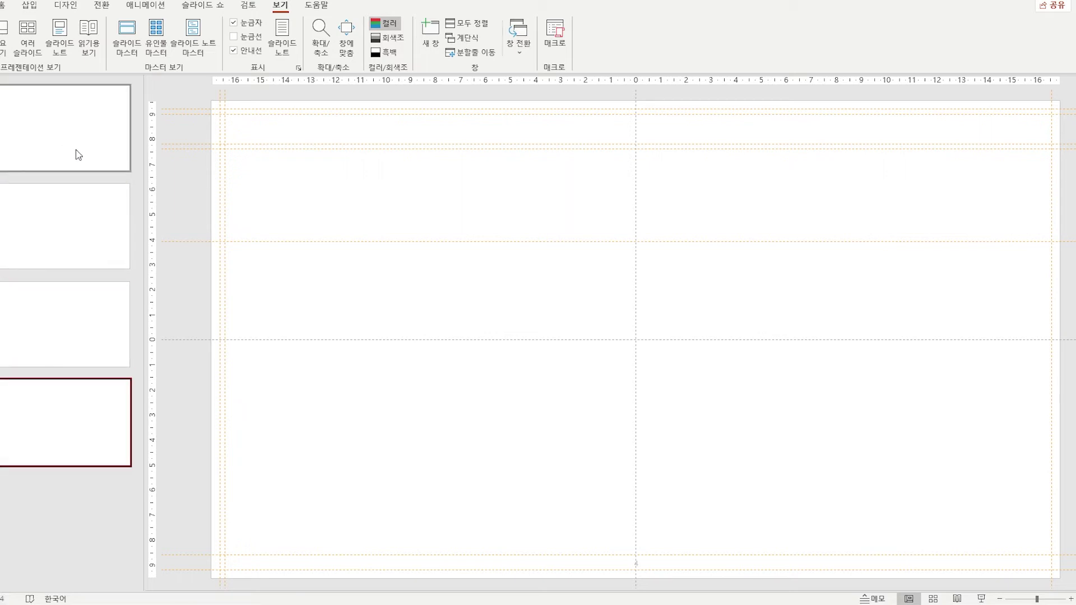
click(79, 150)
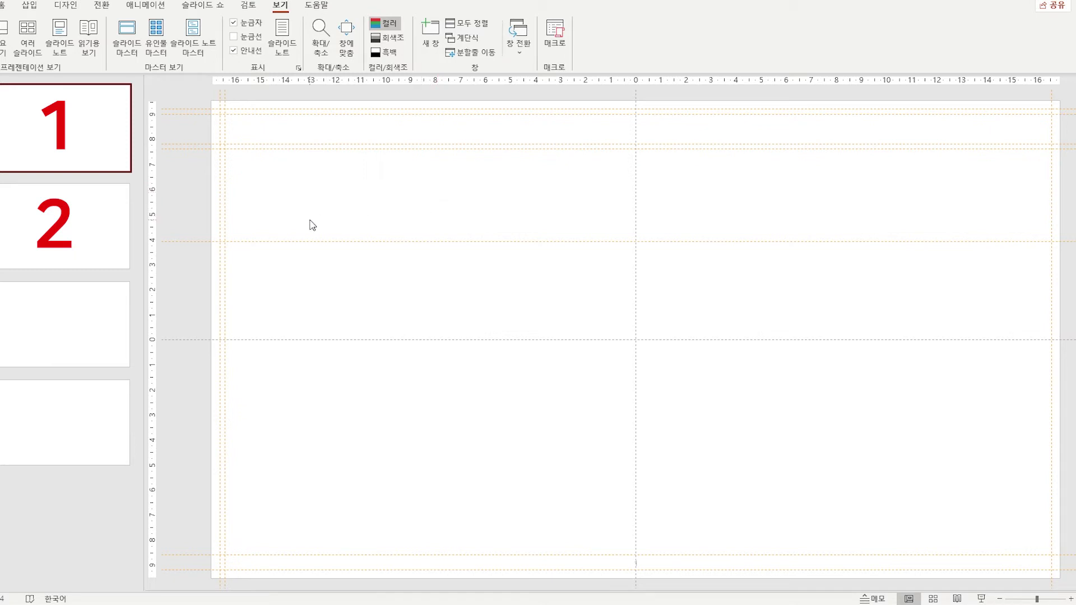
click(111, 233)
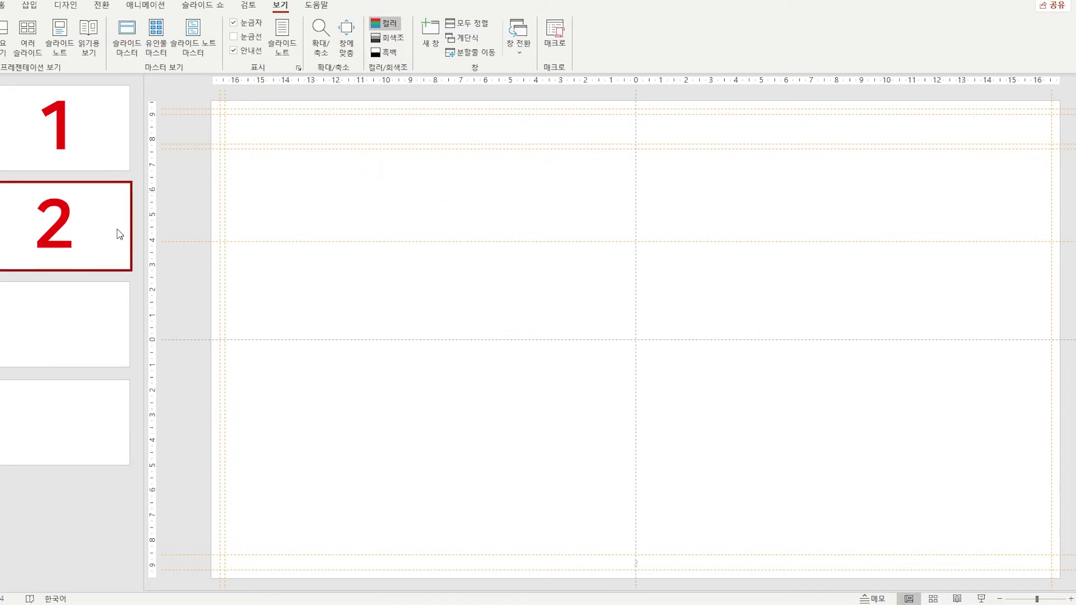
Set the presentation's starting slide number to 0 in the custom slide size settings and select the second slide
click(73, 139)
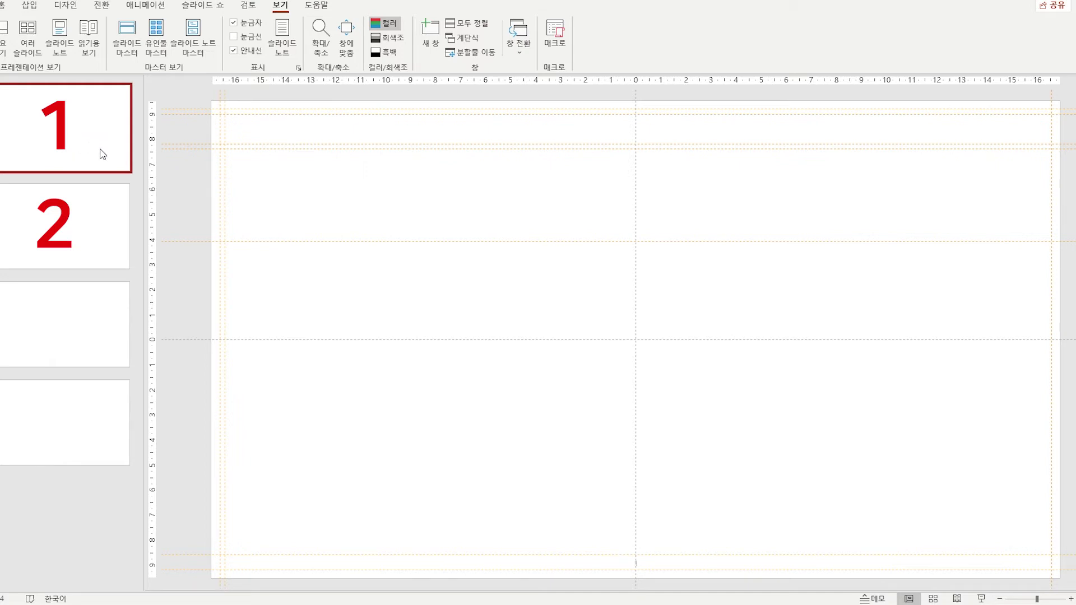
key(ctrl+a)
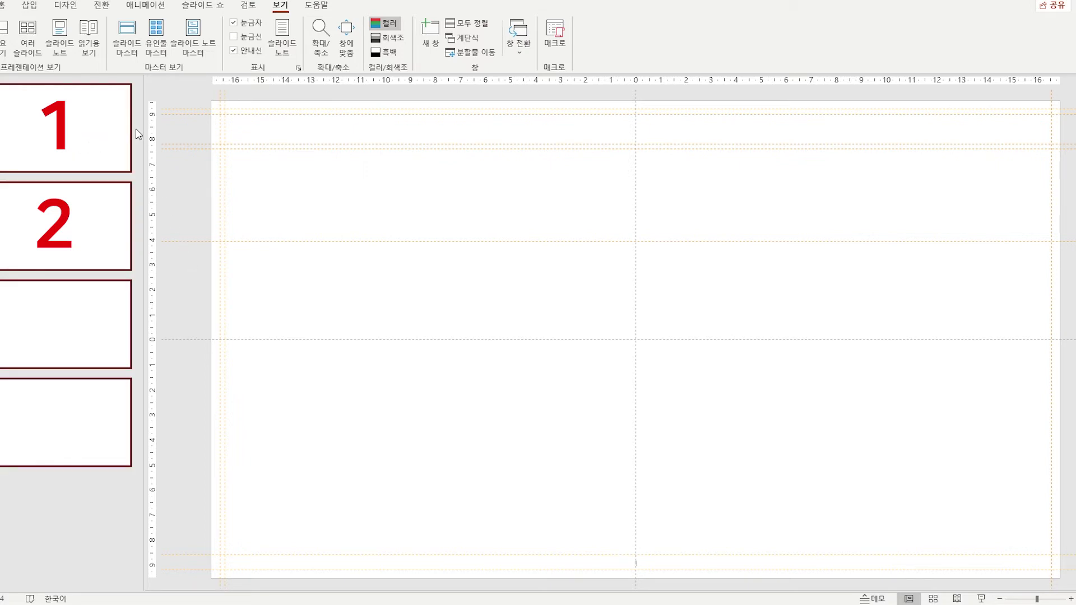
click(66, 5)
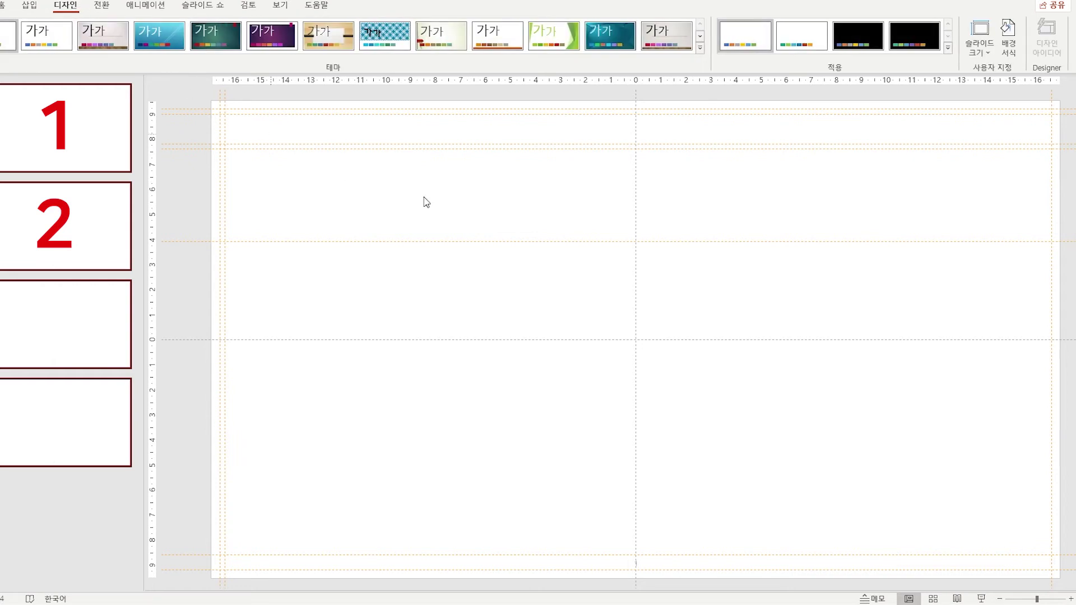
click(978, 43)
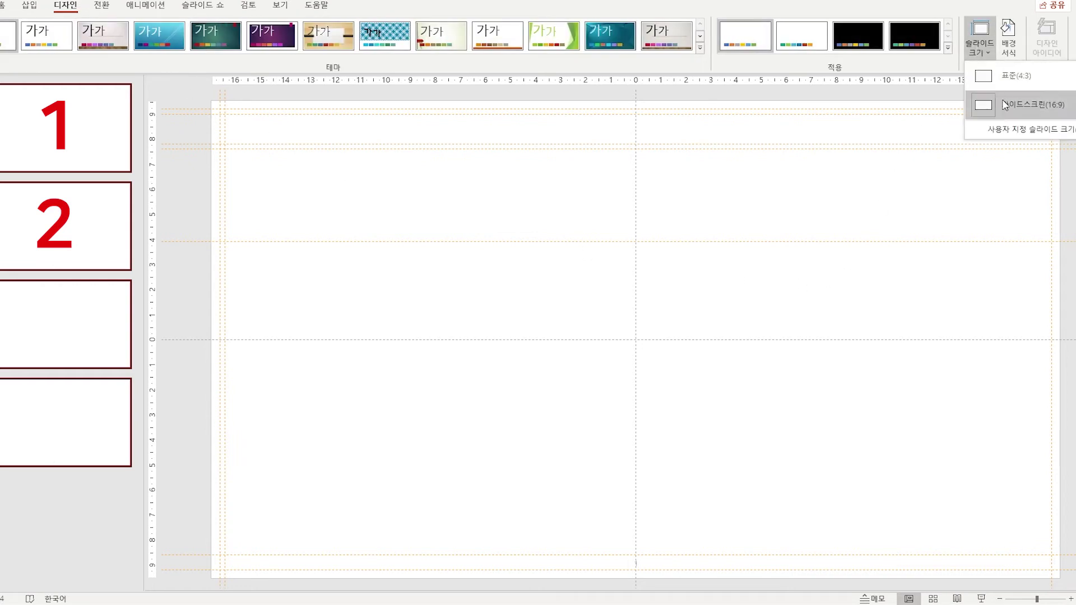
click(1020, 130)
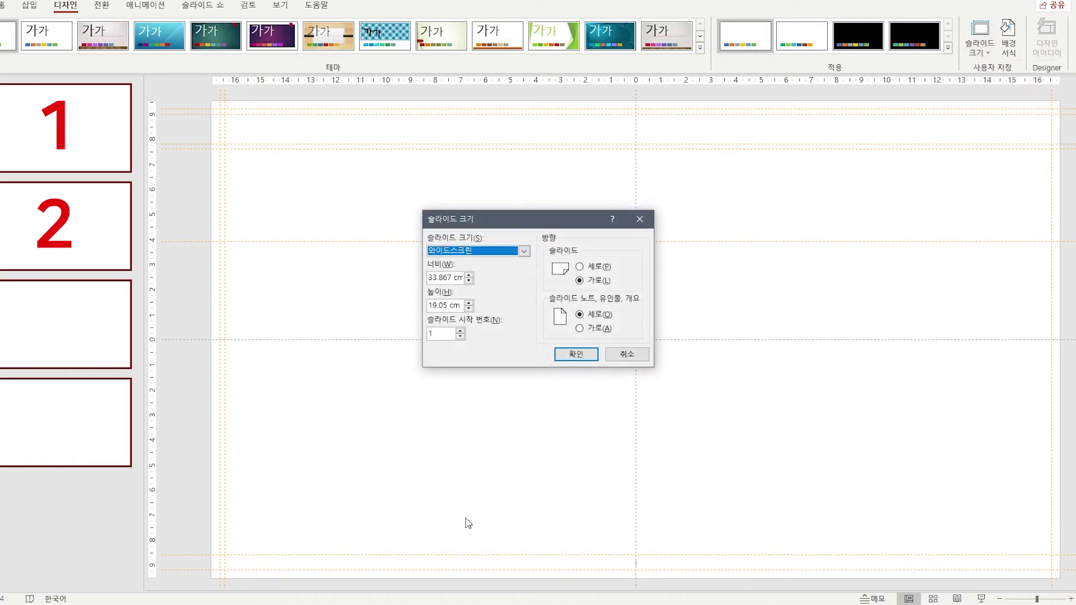
click(460, 337)
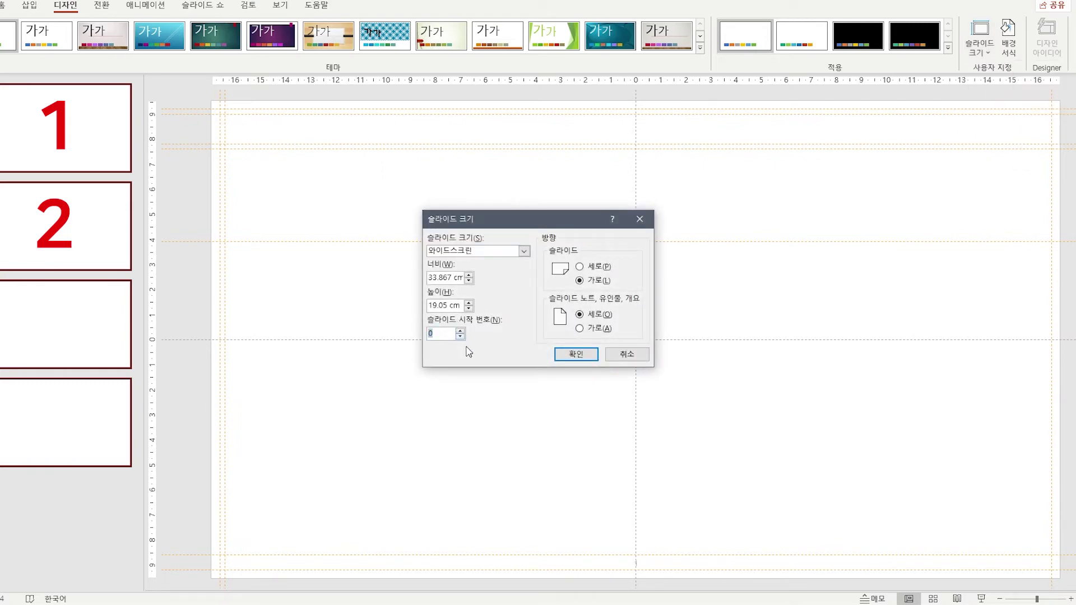
click(577, 355)
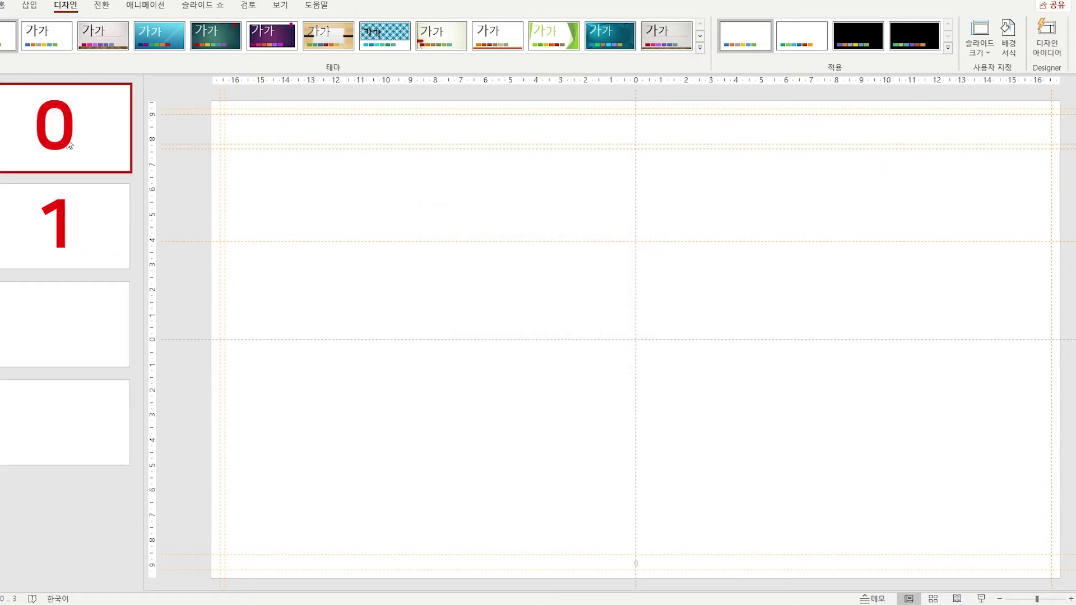
click(72, 222)
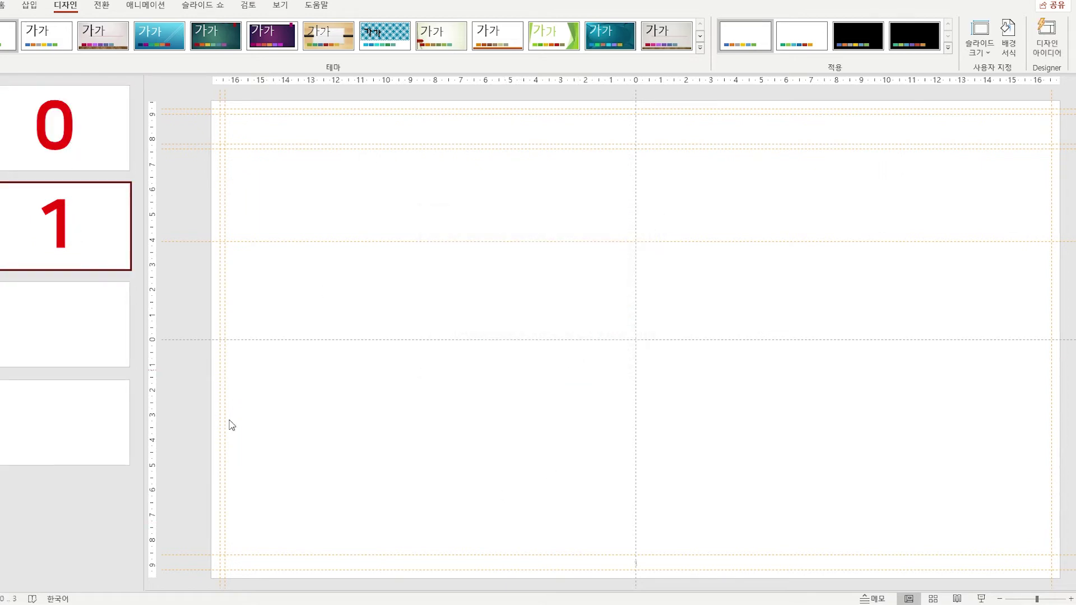
Hide the guides to check the second slide's page number, and show them again
click(280, 5)
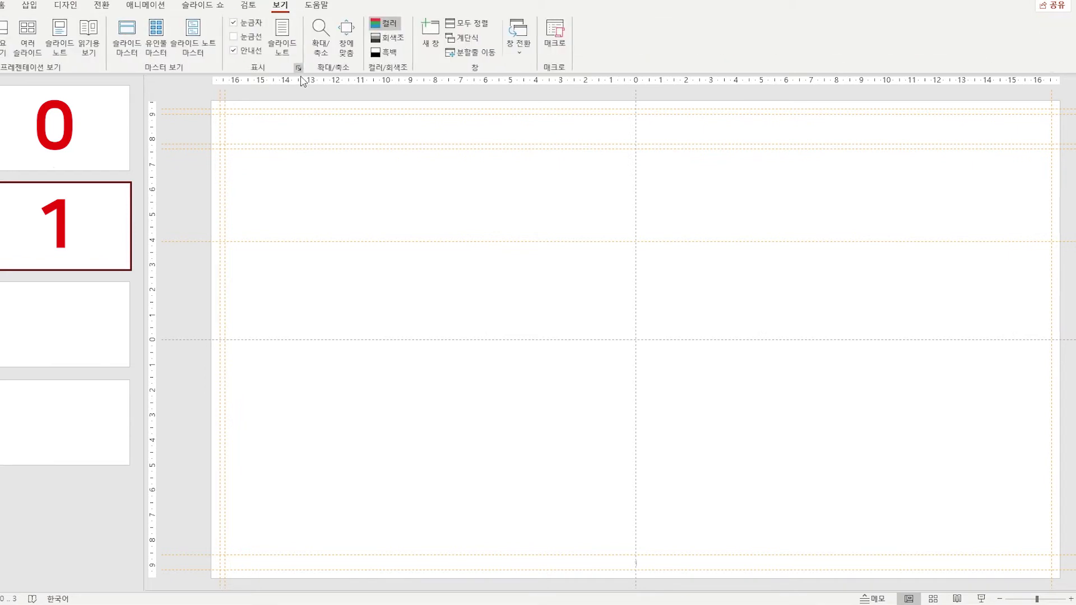
click(243, 54)
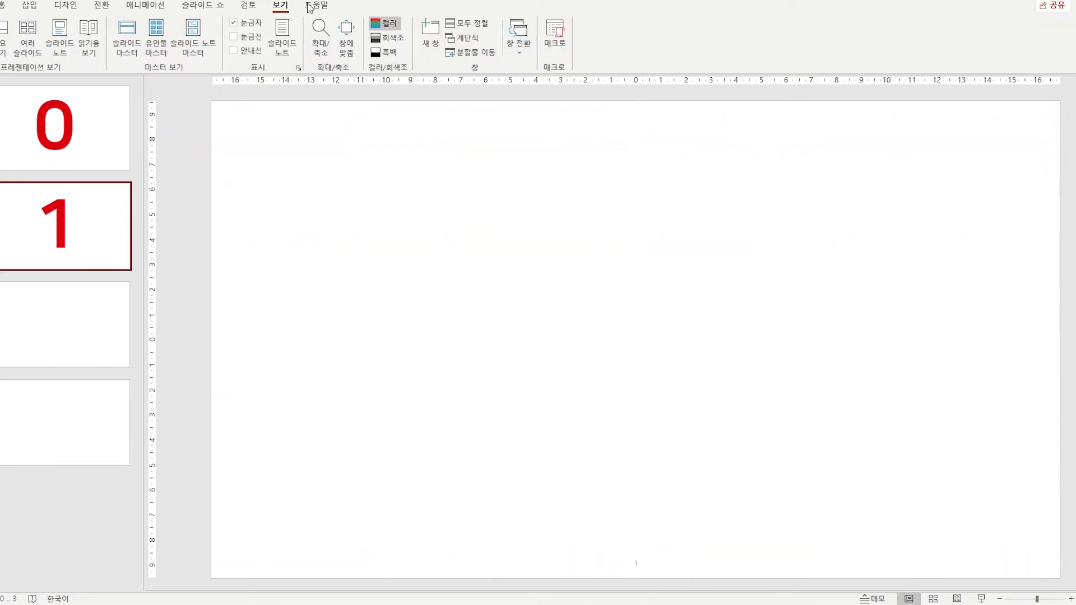
click(238, 52)
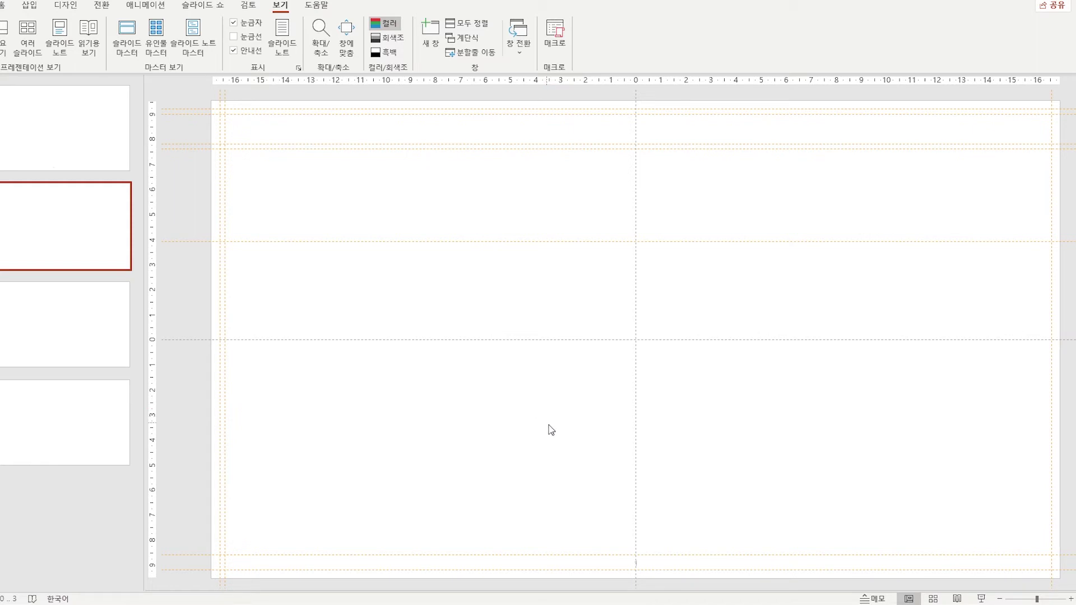
Add a horizontal text box reading "ㅇㅇㅇㅇㅇㅇ" and move it to the outer left guide, just under the second guide from the slide's top
click(29, 4)
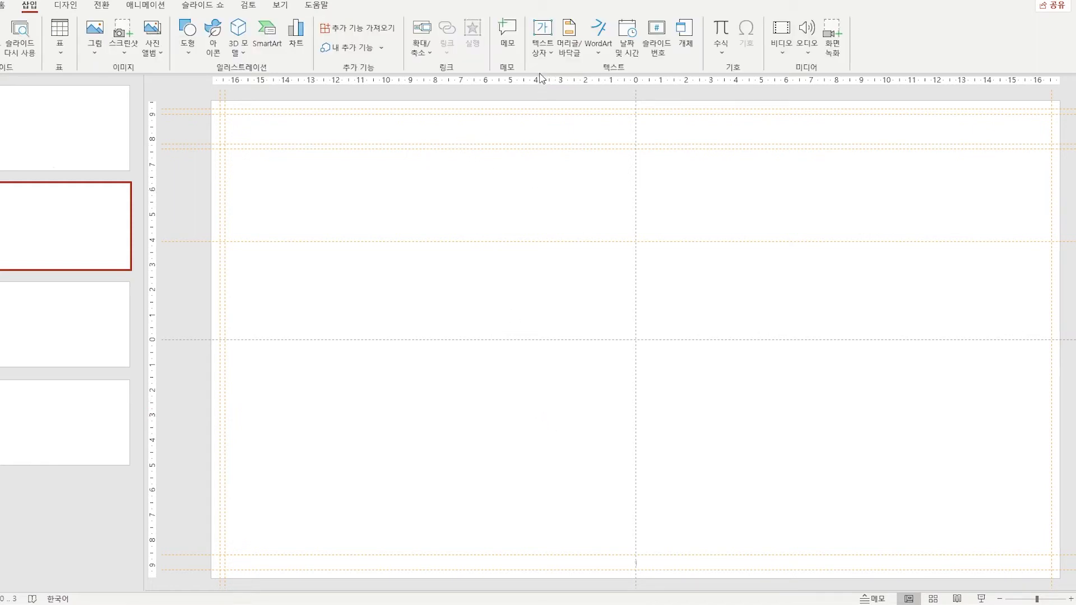
click(542, 52)
click(569, 70)
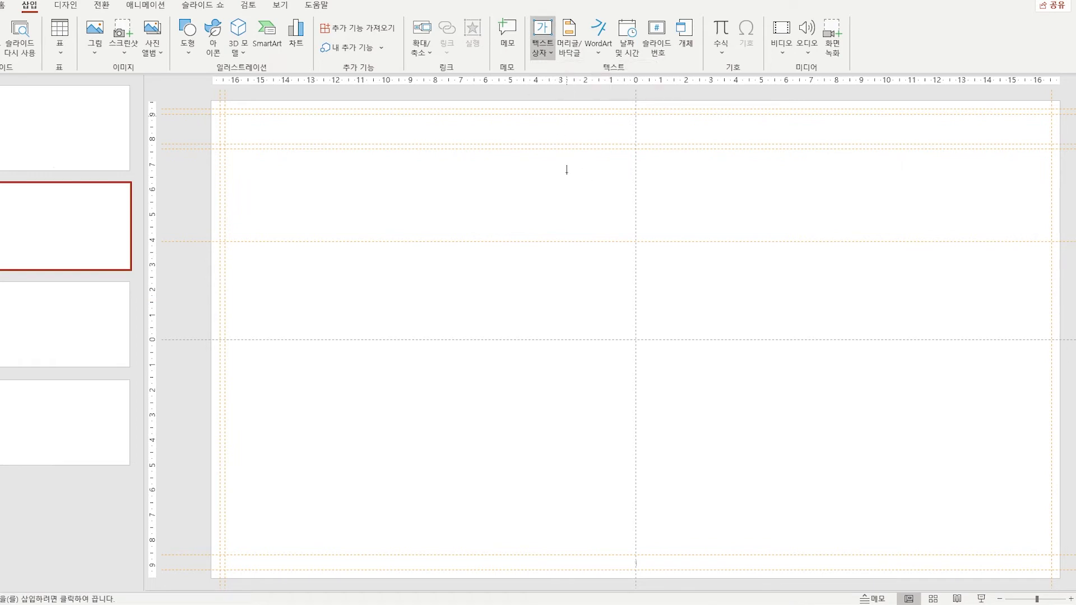
click(351, 190)
text(ㅇ)
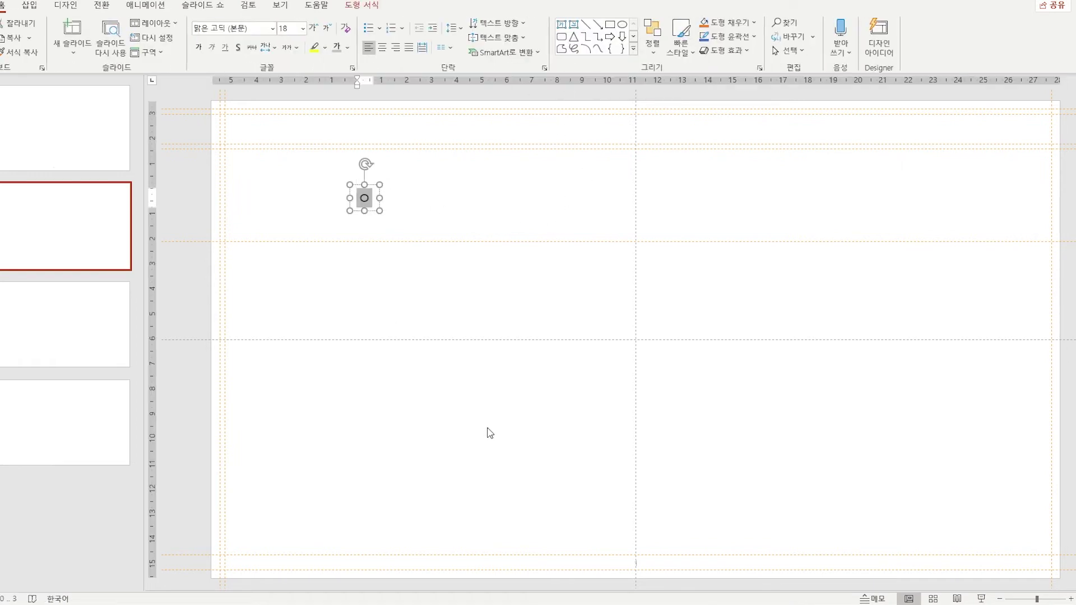
text(ㅇㅇㅇㅇㅇ)
drag(426, 210, 298, 138)
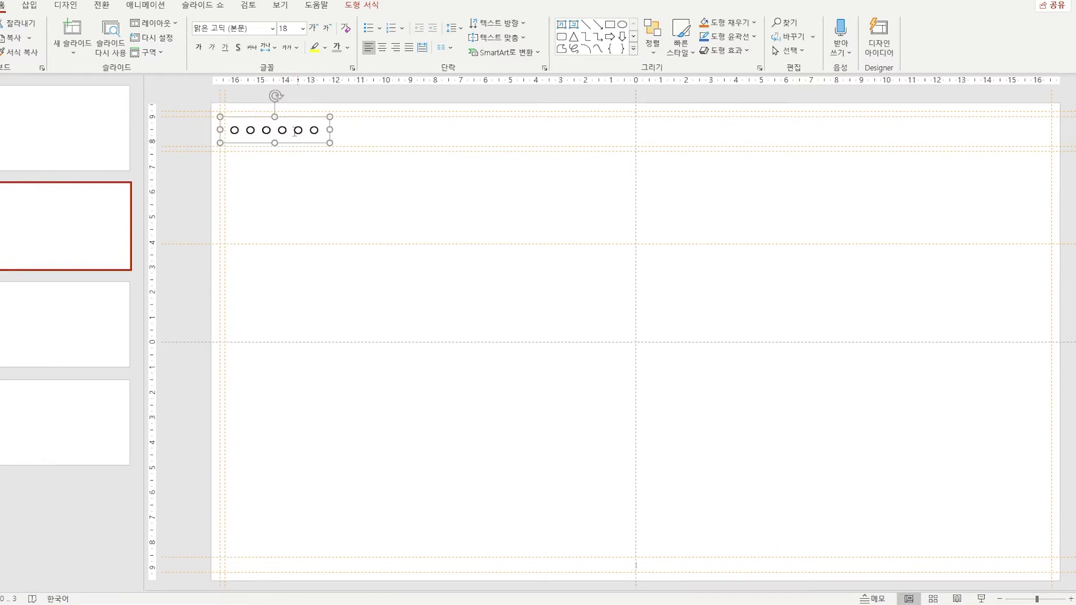
Set the text box's font size to 20 and look through the available fonts, keeping the current one
click(318, 26)
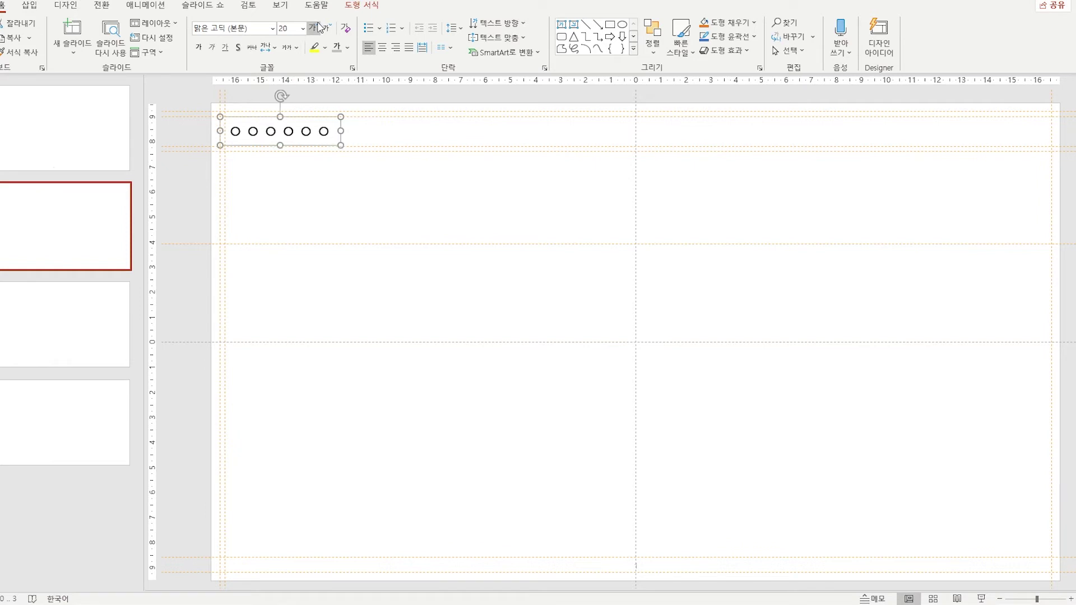
click(317, 27)
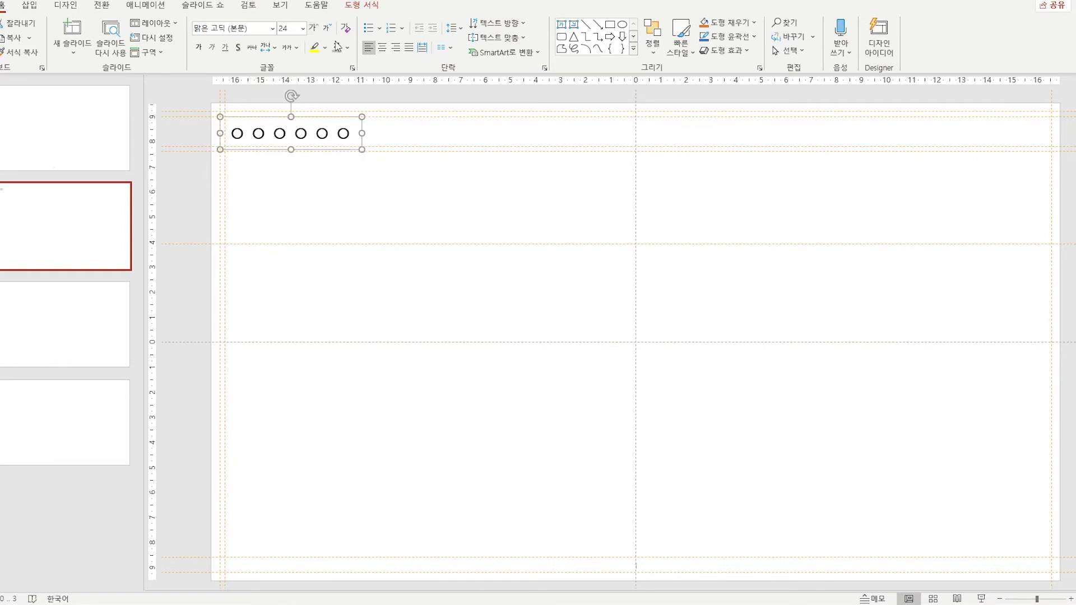
click(327, 29)
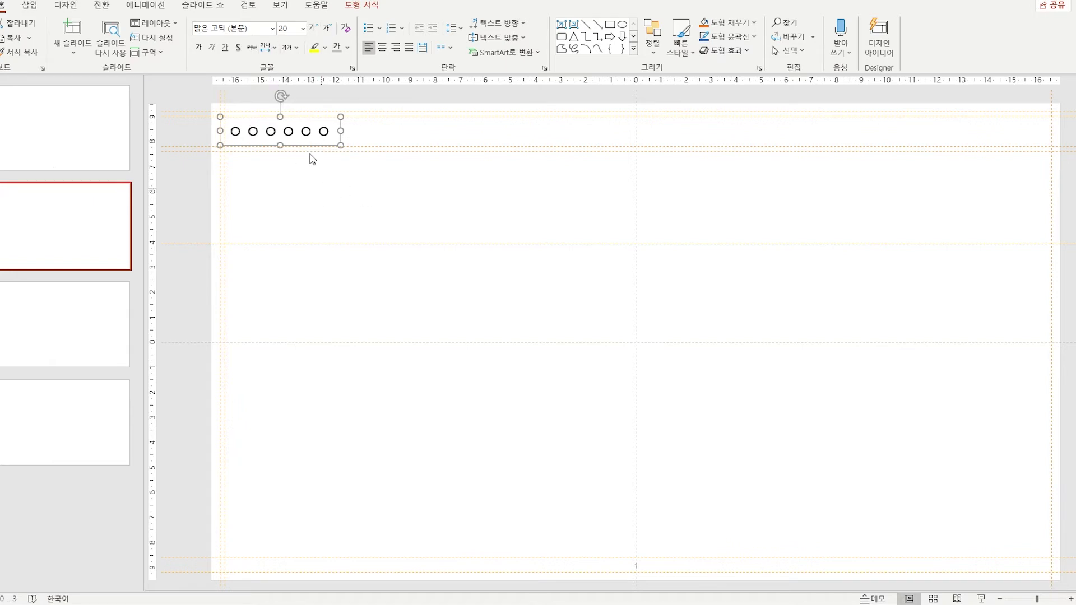
click(275, 29)
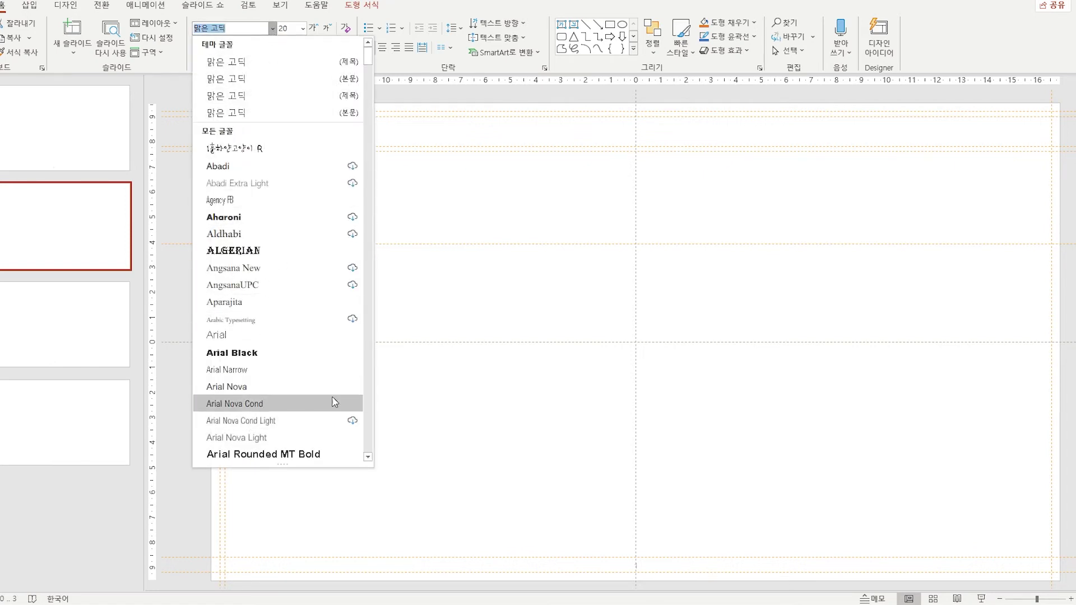
click(483, 432)
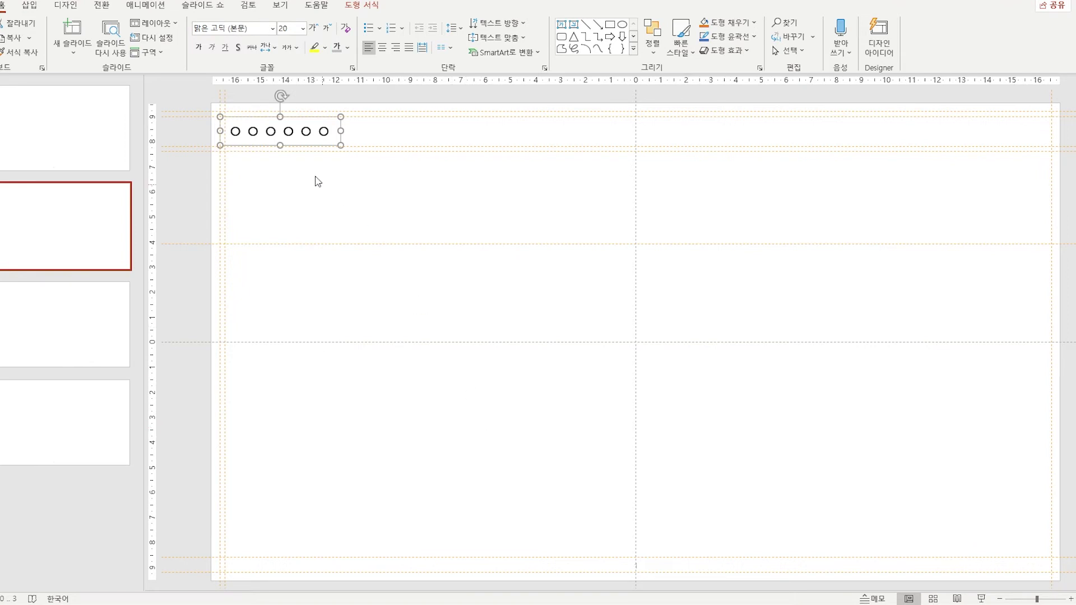
Duplicate the text box directly below and align the copy's upper edge with the third guide from the slide's top
drag(318, 150, 320, 185)
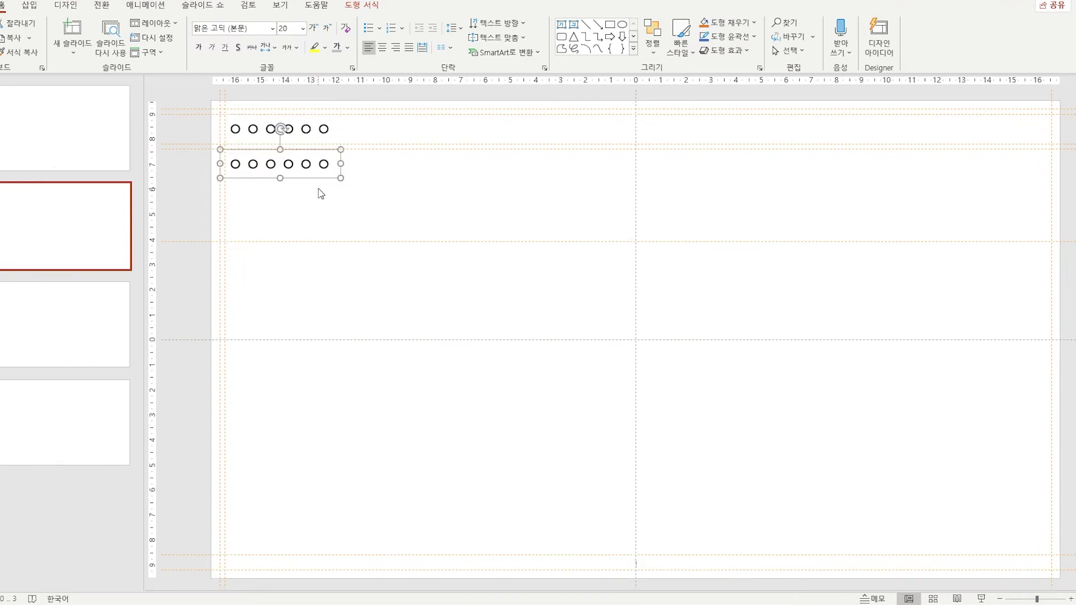
key(ctrl+Up)
key(ctrl+Up)
key(ctrl+Up)
key(ctrl+Up)
key(ctrl+Up)
key(ctrl+Up)
key(ctrl+Up)
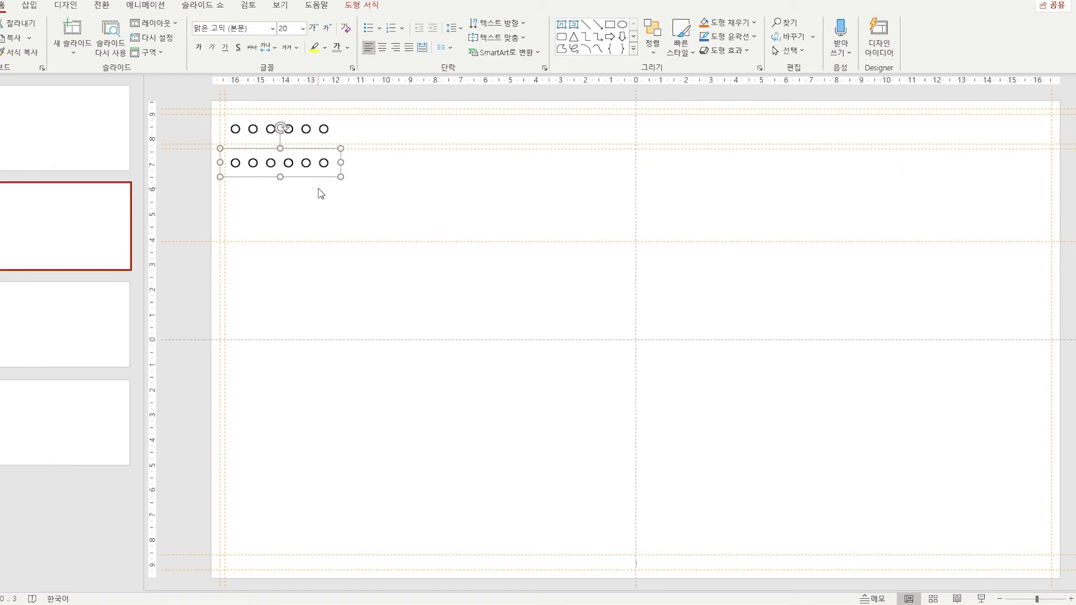
key(ctrl+Up)
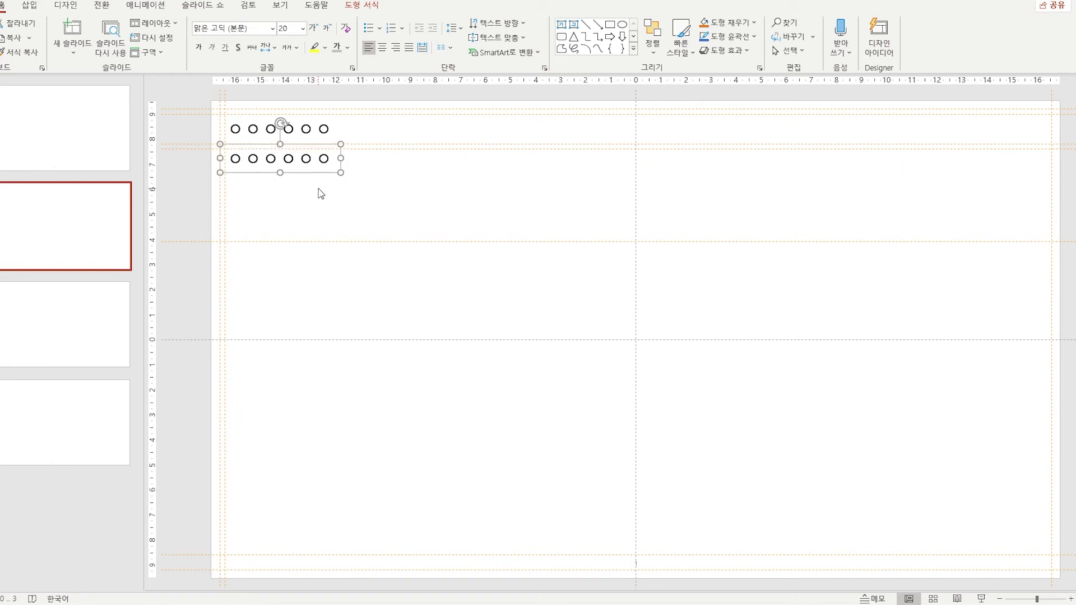
Nudge the duplicated text box right until its left edge meets the inner left guide
key(ctrl+Right)
key(ctrl+Right)
key(ctrl+Right)
key(ctrl+Right)
key(ctrl+Right)
key(ctrl+Right)
key(ctrl+Right)
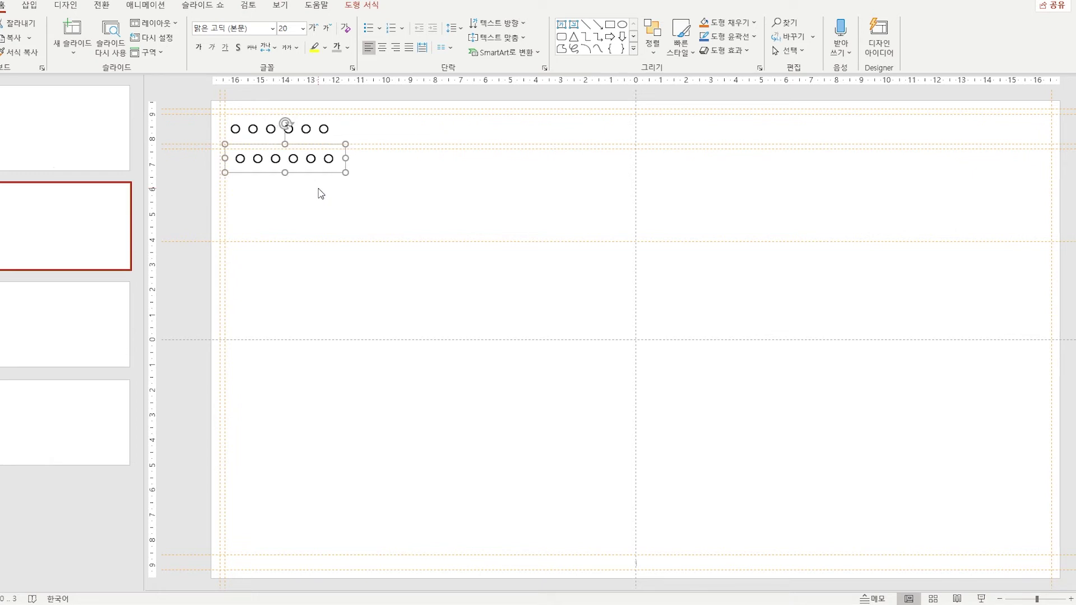
click(413, 201)
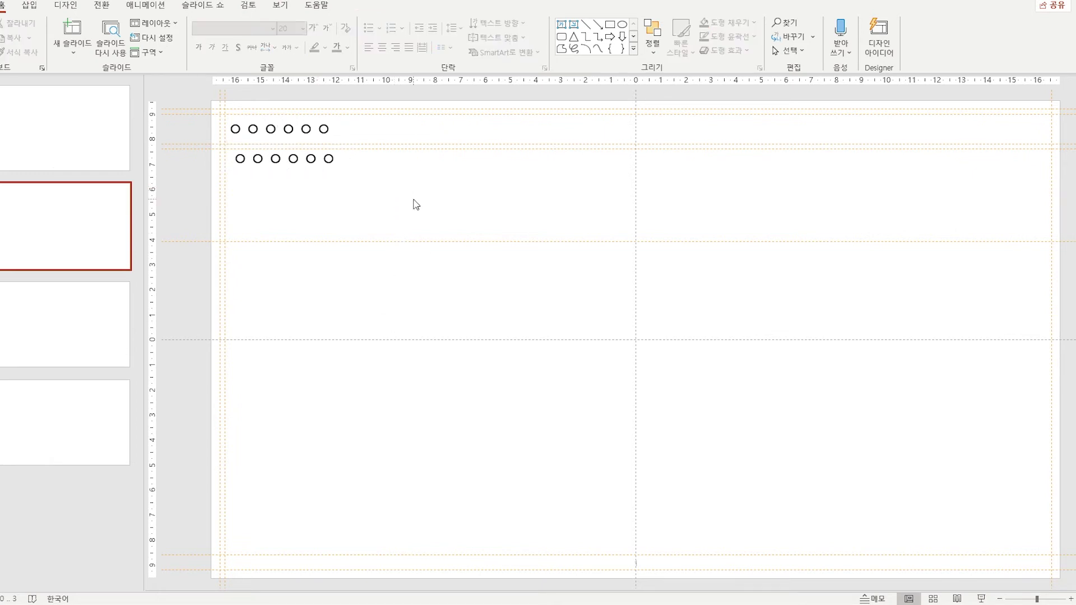
Set the font size of the lower text box to 14
click(322, 177)
click(327, 28)
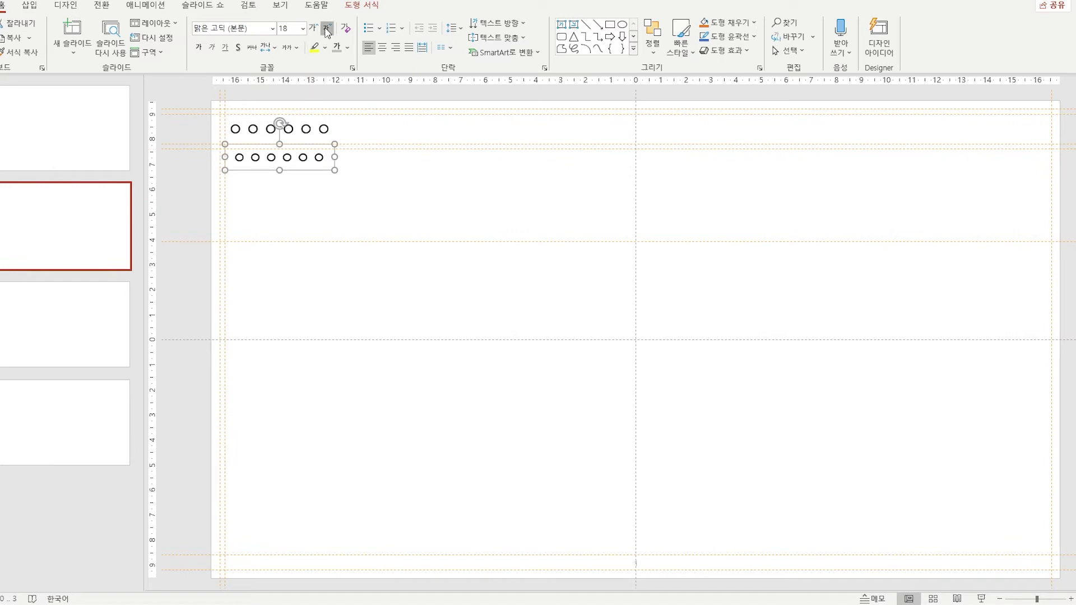
click(326, 28)
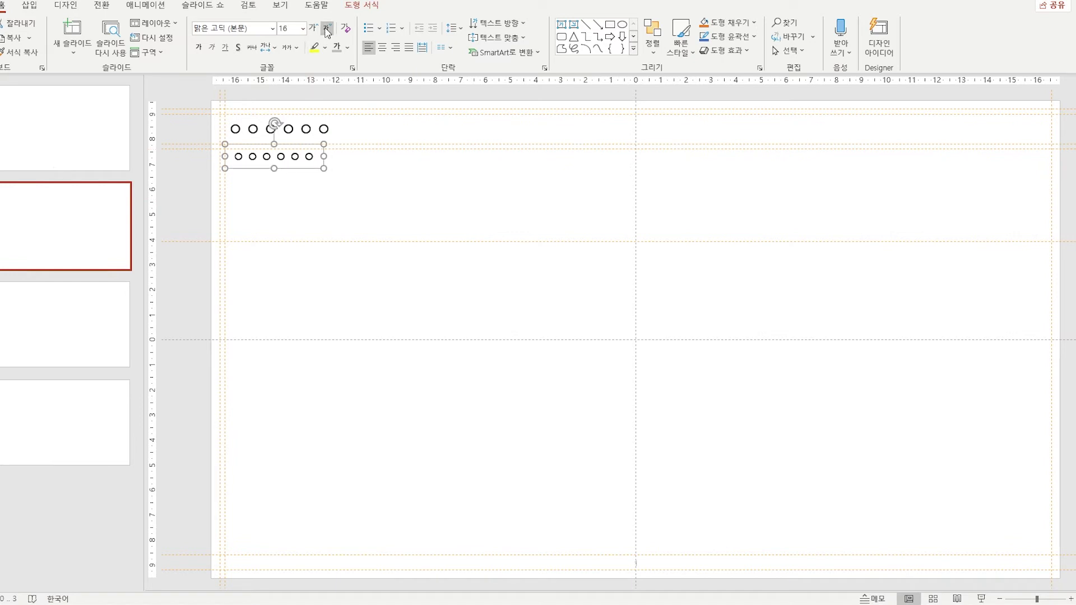
click(327, 28)
click(401, 188)
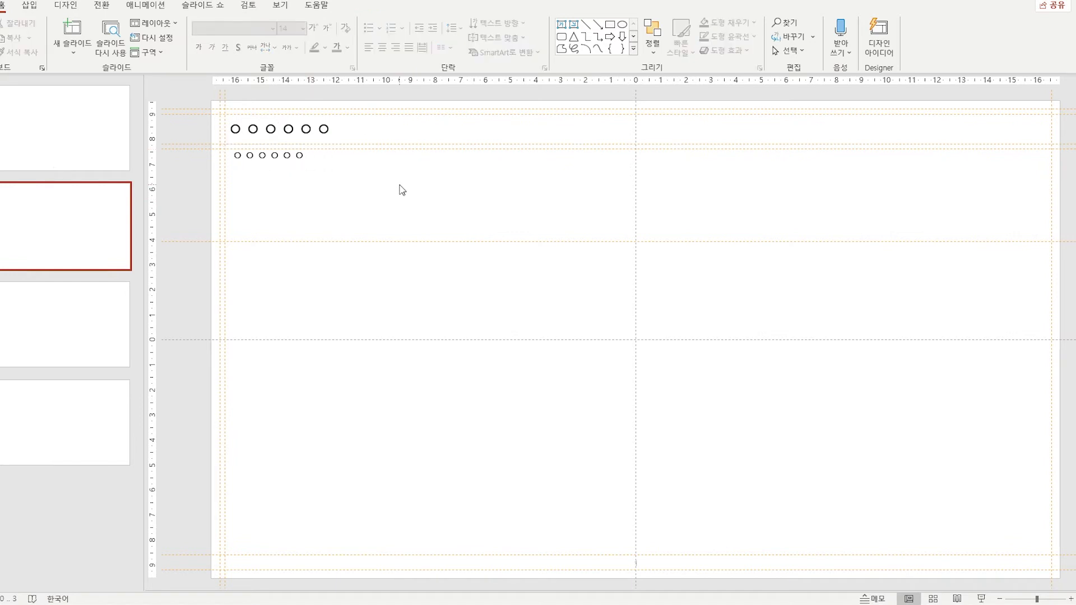
Apply checkmark bullets to the lower text box
click(244, 157)
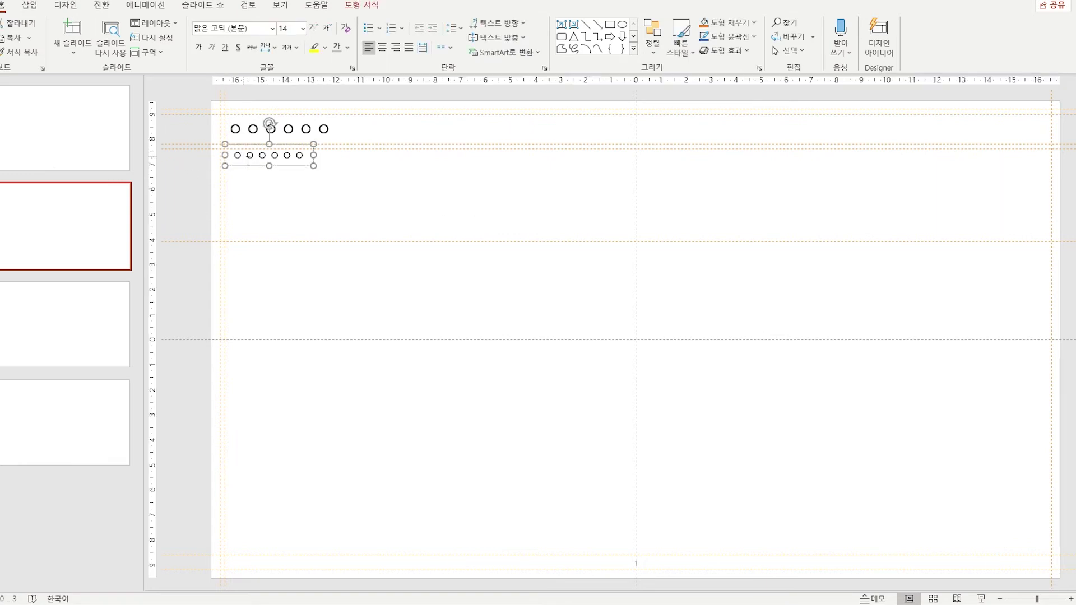
click(380, 28)
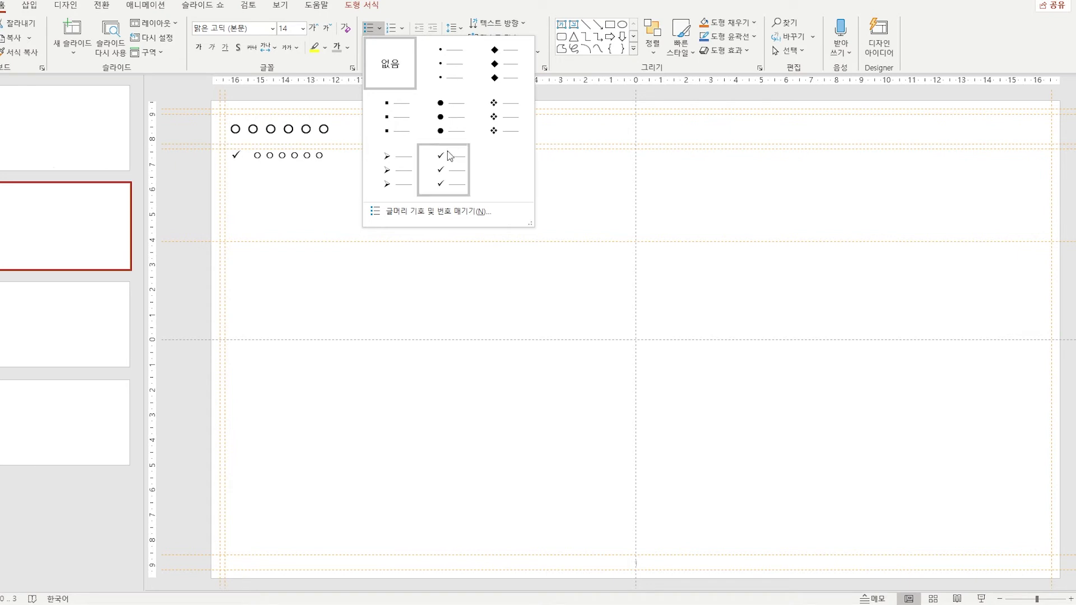
click(446, 169)
click(483, 204)
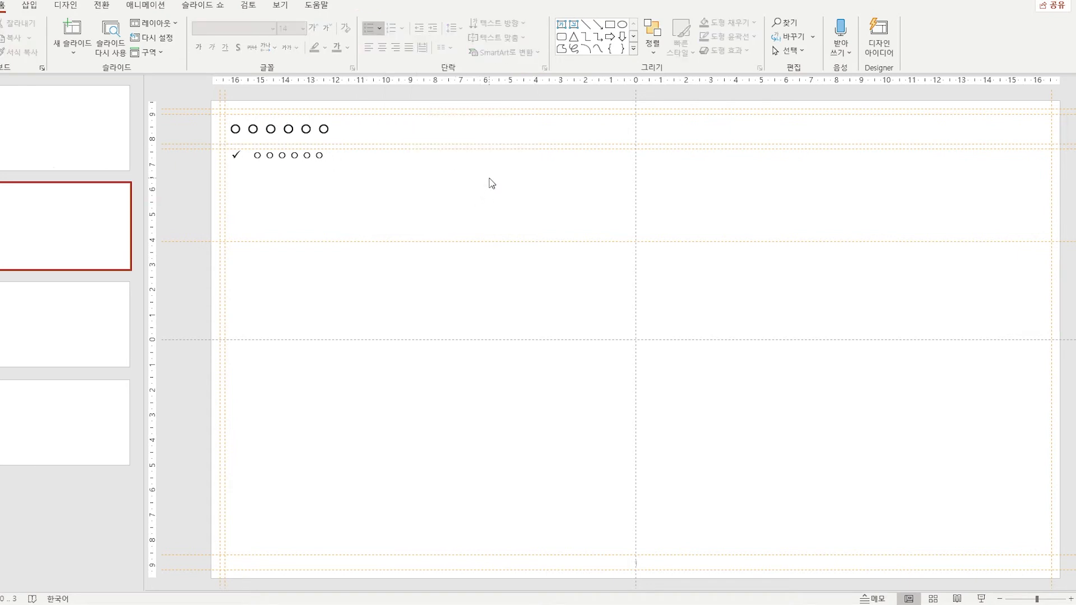
Copy the second slide with its heading and bulleted text, paste several duplicates after it, and select one of the copies
click(68, 247)
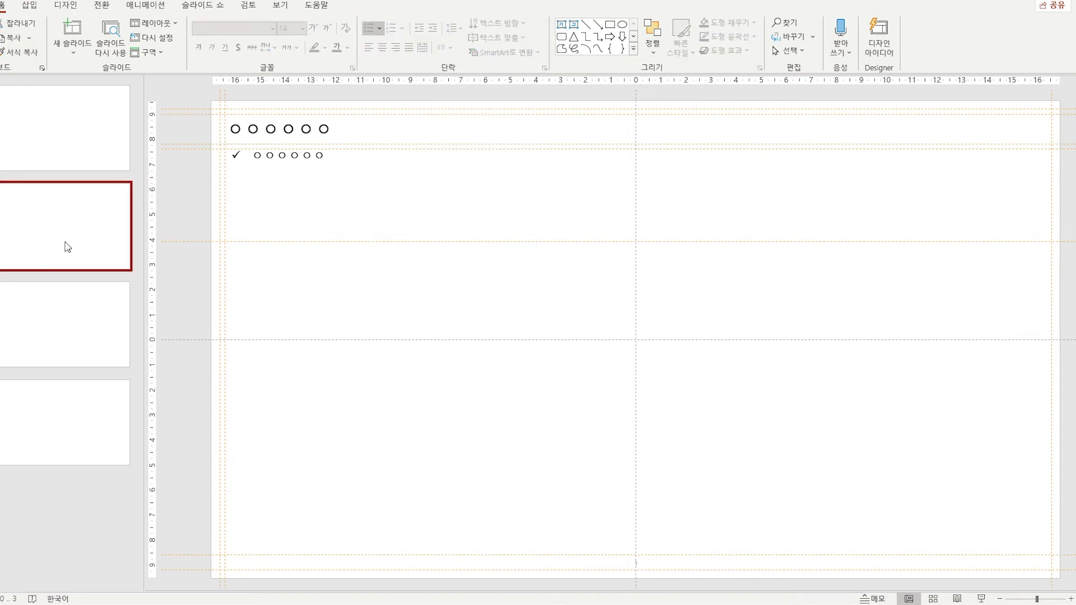
key(ctrl+c)
key(ctrl+v)
key(ctrl+v)
key(ctrl+v)
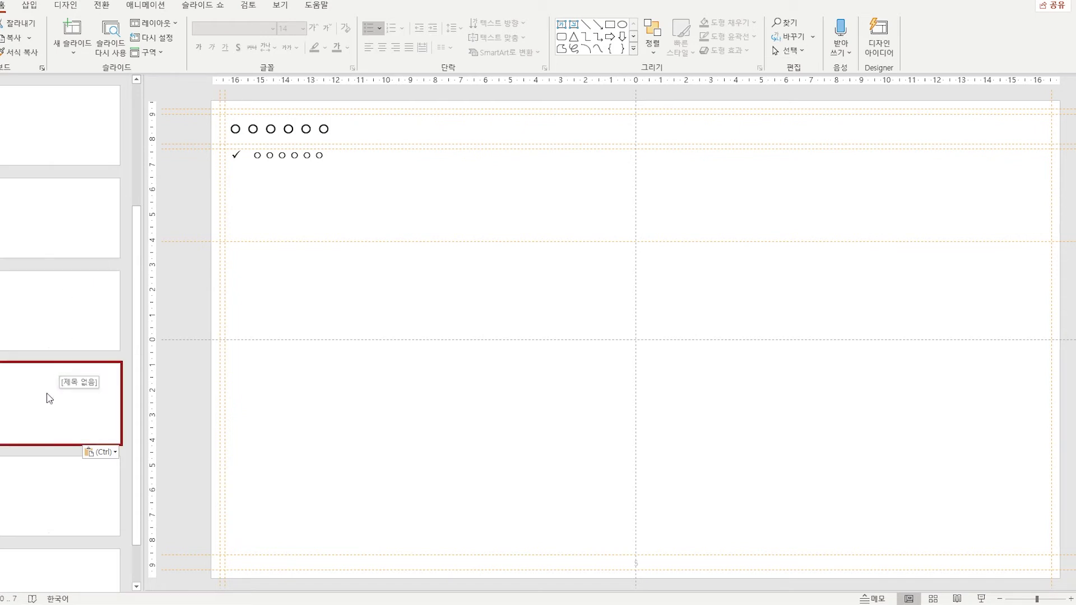
drag(45, 412, 47, 368)
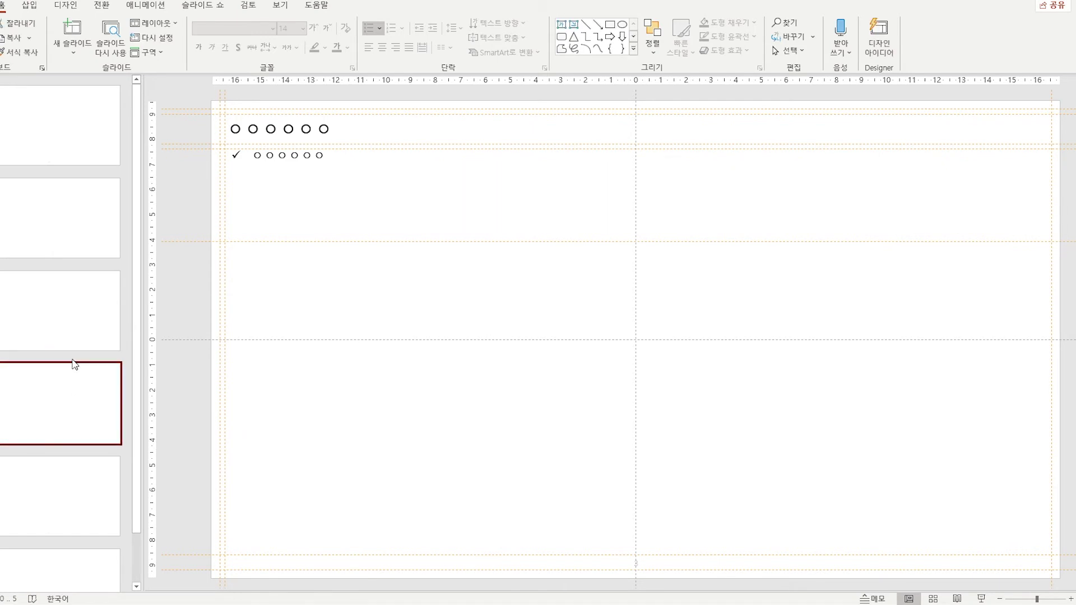
Draw a rectangle 12.5 cm high and 16.39 cm wide between the inner left guide and the vertical centre guide, below the bulleted text
click(28, 6)
click(235, 91)
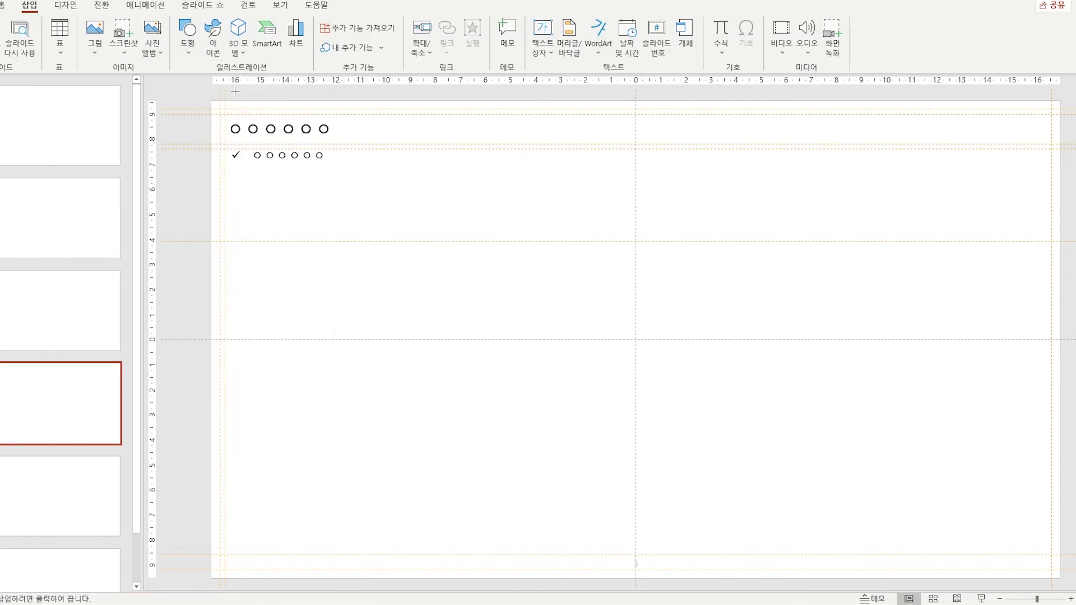
drag(229, 241, 634, 555)
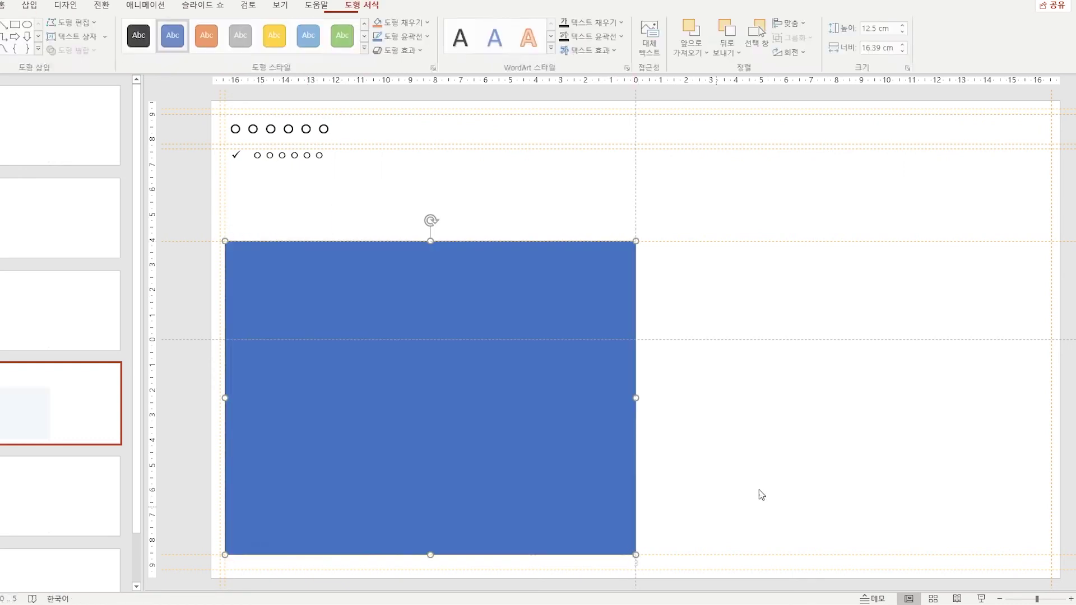
click(764, 494)
Copy the rectangle to the right half of the slide and narrow it until its right edge meets the right guide
click(467, 457)
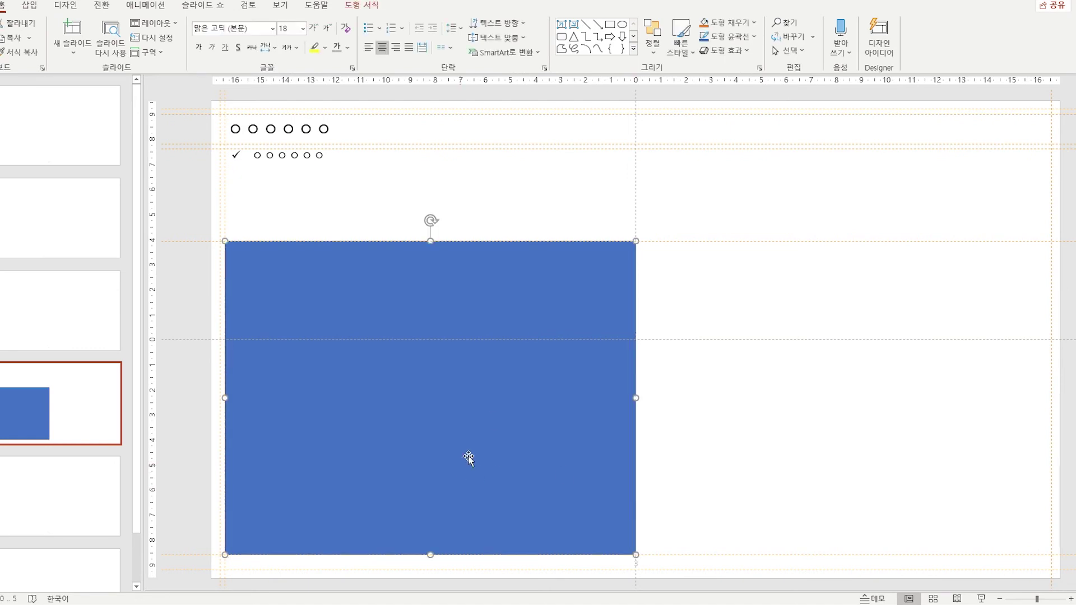
drag(436, 297, 855, 297)
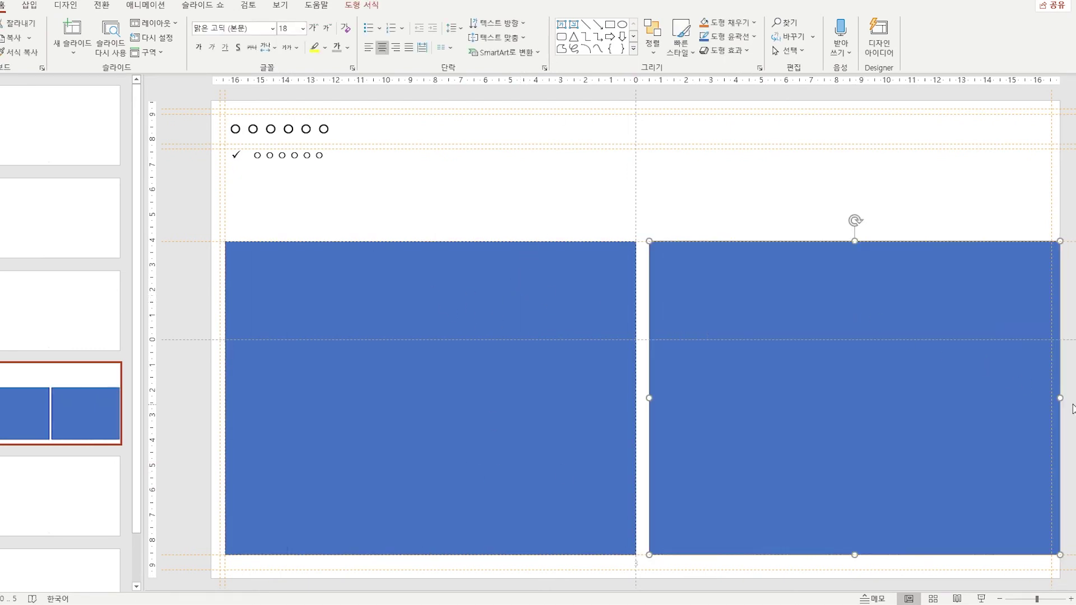
drag(1061, 396, 1051, 397)
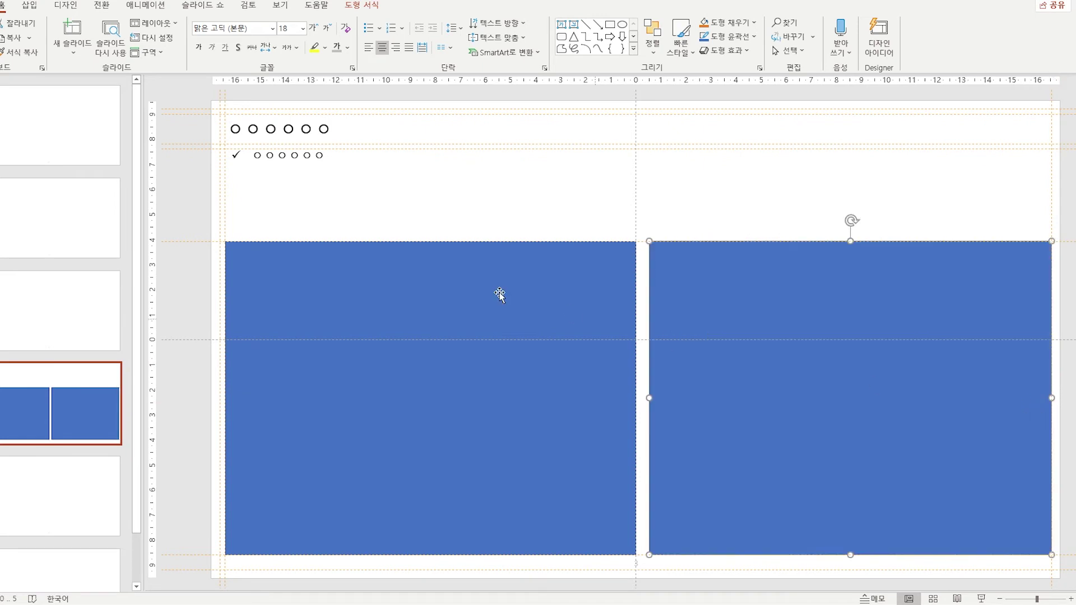
click(698, 197)
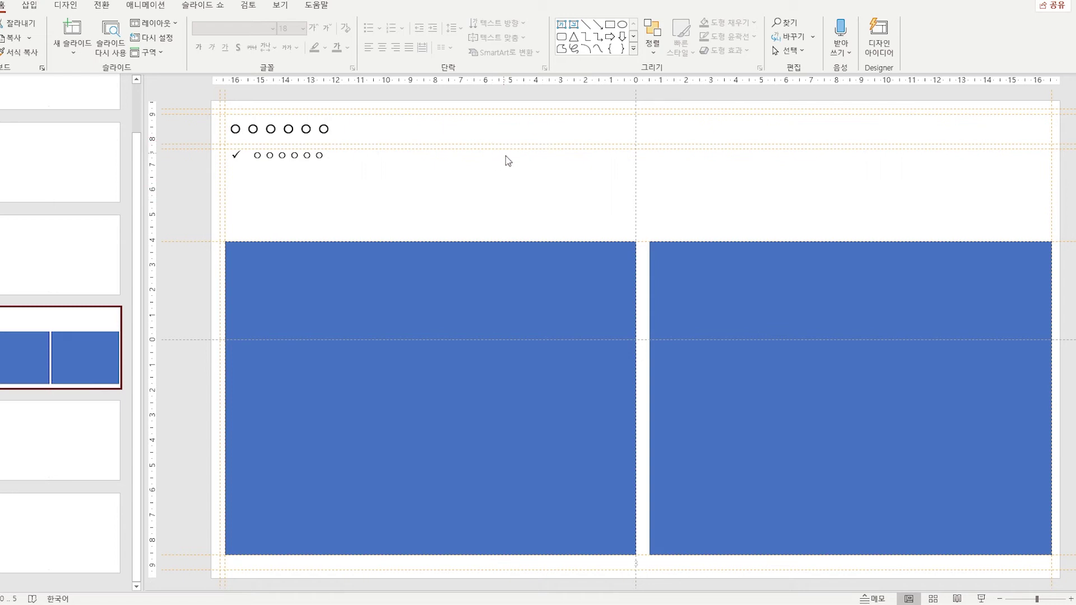
click(519, 182)
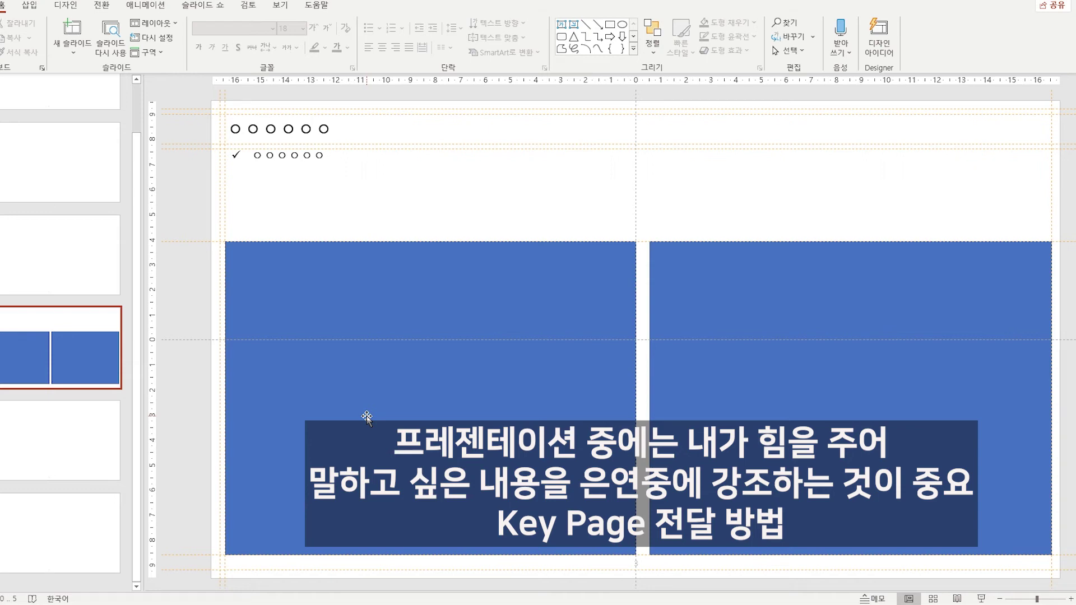
Copy the slide with the two rectangles and paste five duplicates after it
click(61, 359)
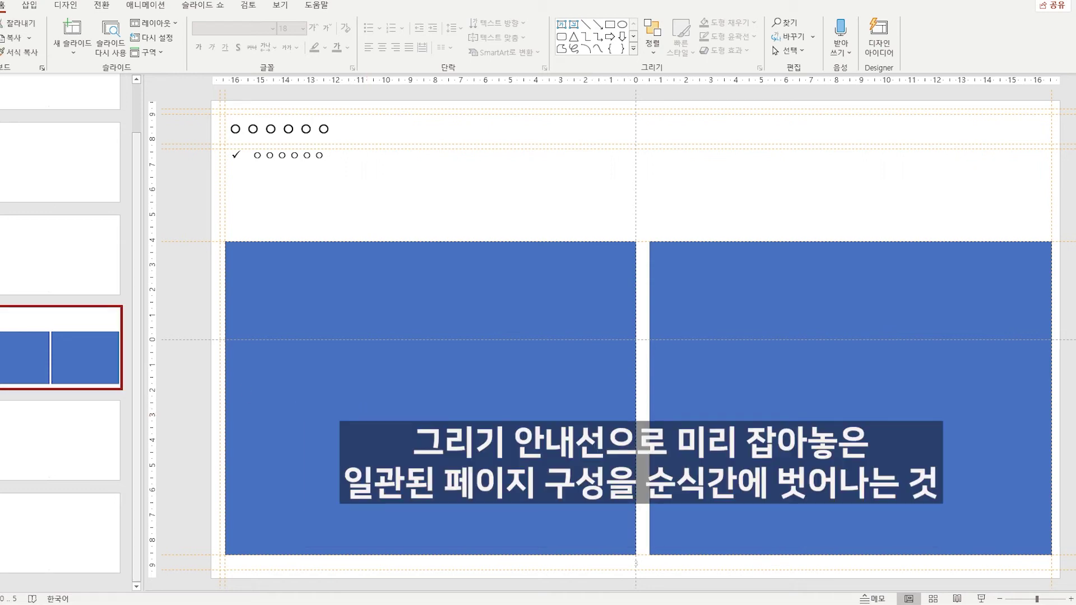
key(ctrl+v)
key(ctrl+v)
key(ctrl+v)
key(ctrl+v)
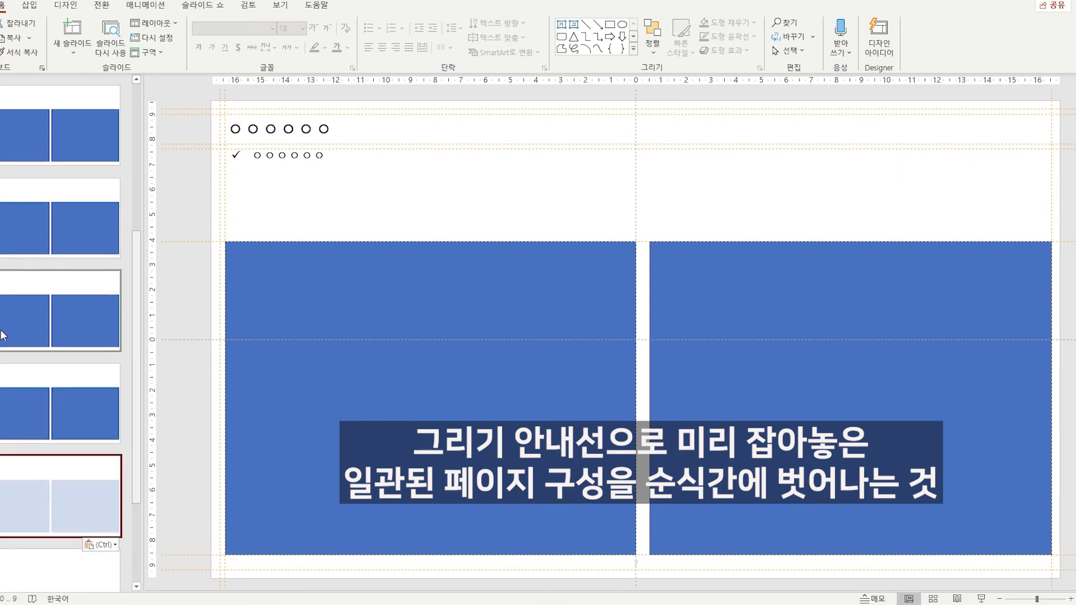
key(ctrl+v)
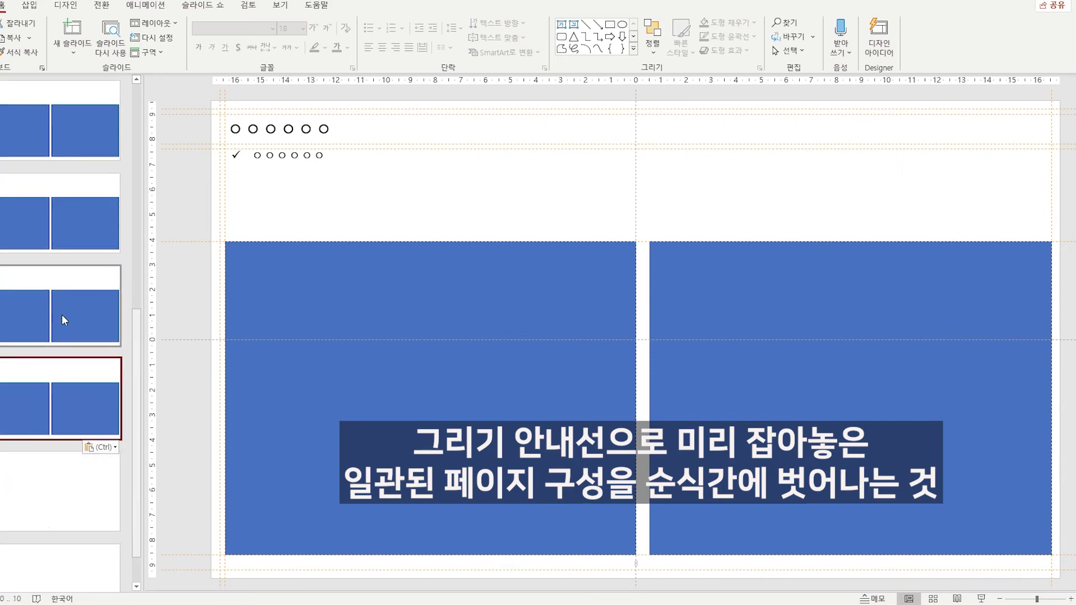
Look through the duplicated two-rectangle slides to check that their layout is consistent
click(61, 320)
click(53, 246)
click(49, 138)
scroll(50, 180, up, 2)
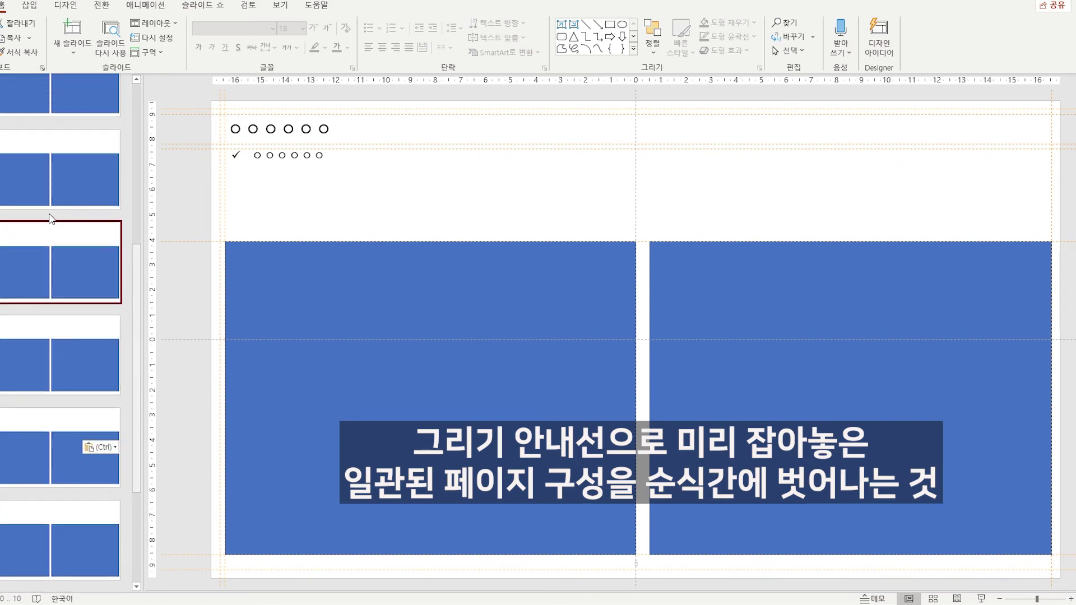
scroll(50, 218, down, 3)
click(62, 388)
click(60, 502)
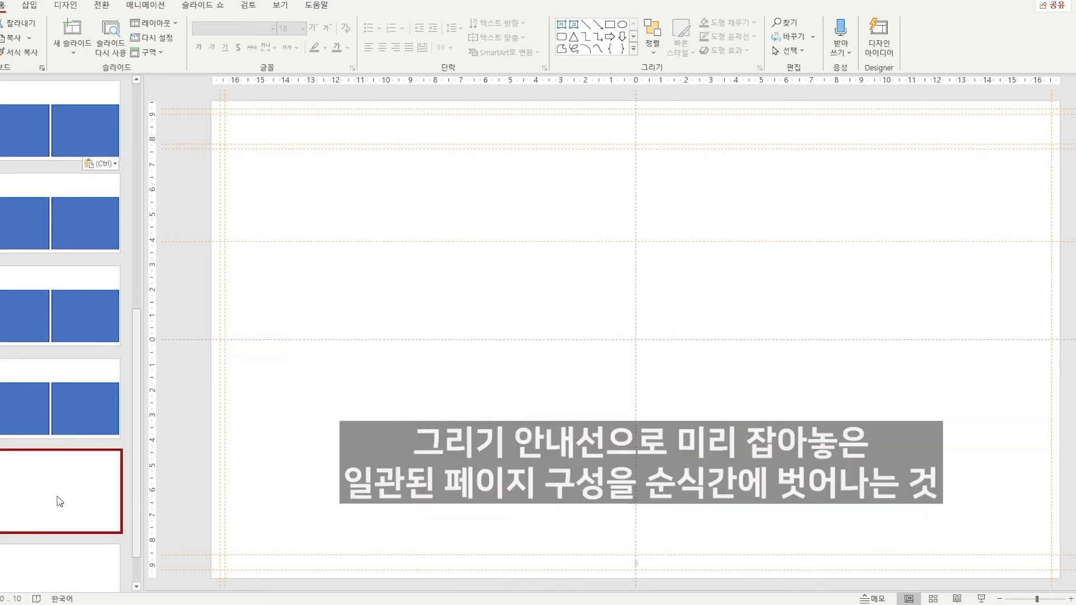
click(48, 409)
On the last two-rectangle slide, shrink both rectangles away from the guides and raise the right one to the upper content guide
click(295, 353)
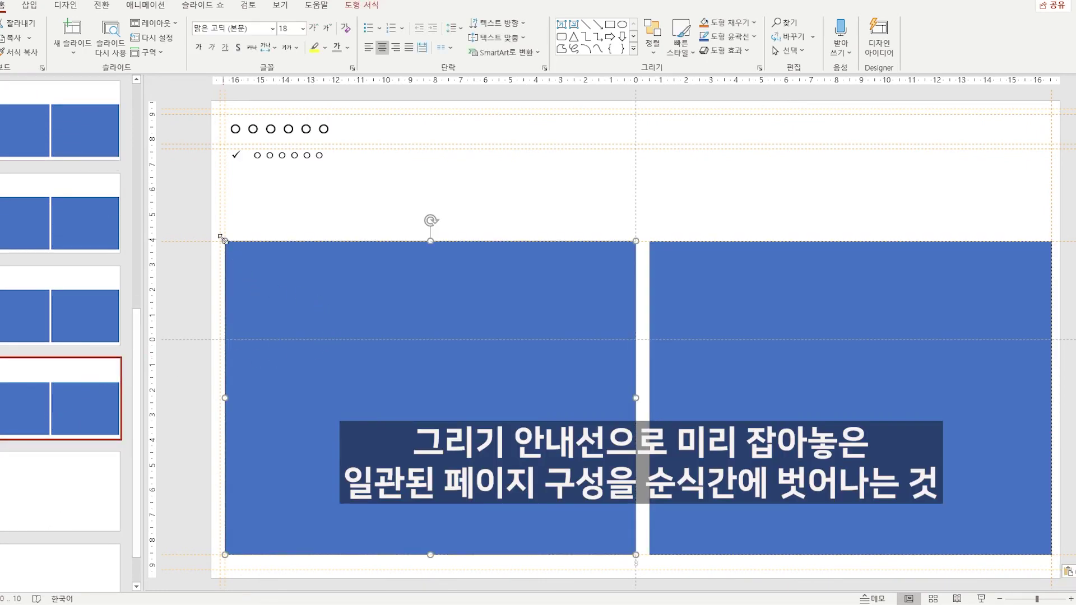
drag(220, 238, 341, 345)
click(1040, 281)
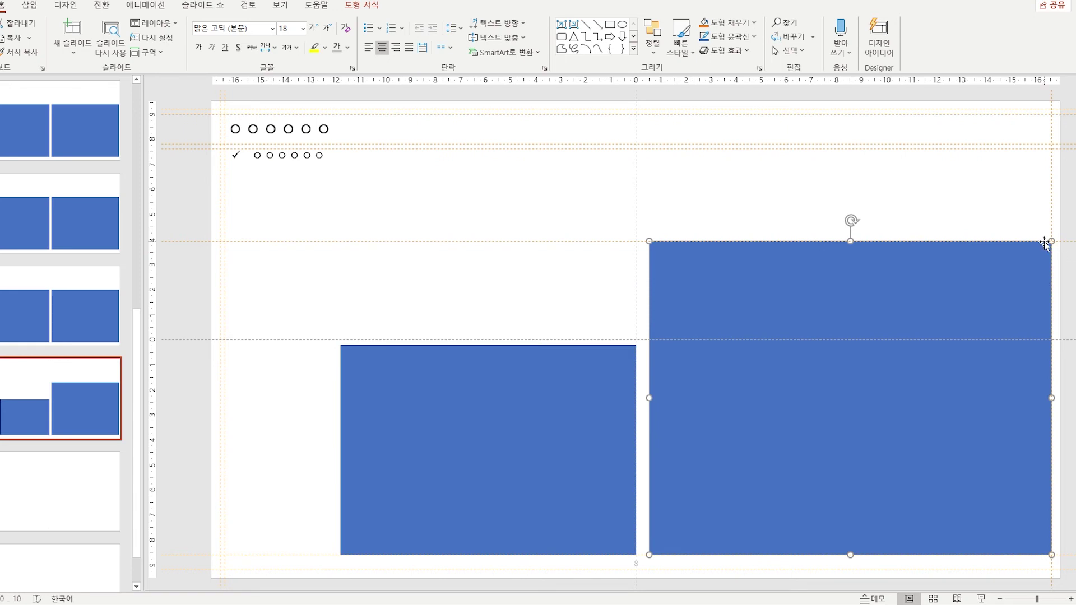
drag(1046, 243, 876, 350)
drag(769, 483, 673, 359)
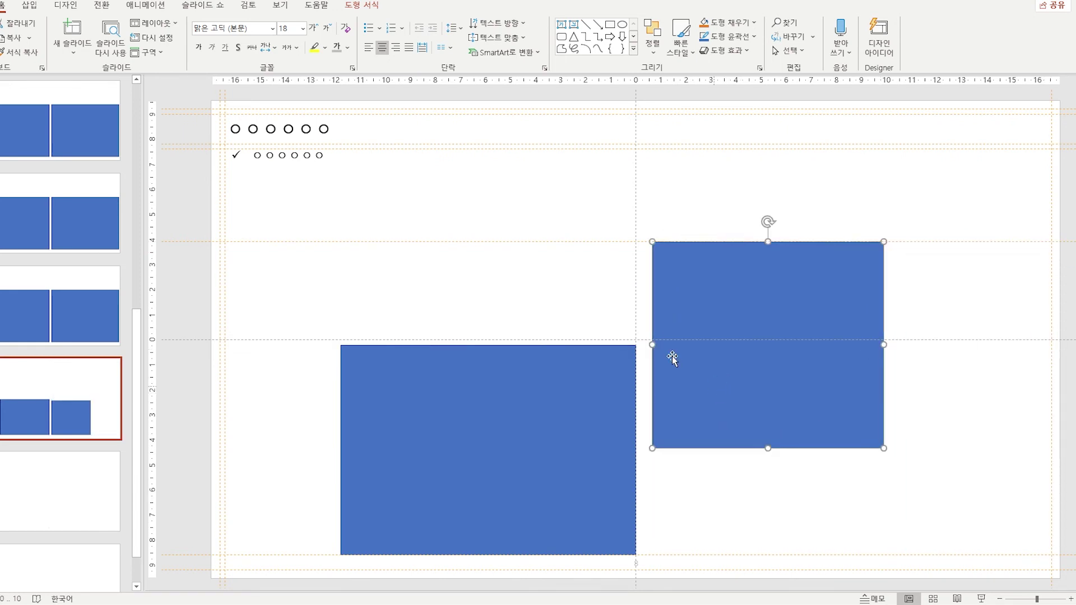
Move the heading and bulleted text together down and right, away from the margin guides
click(280, 130)
shift+click(302, 171)
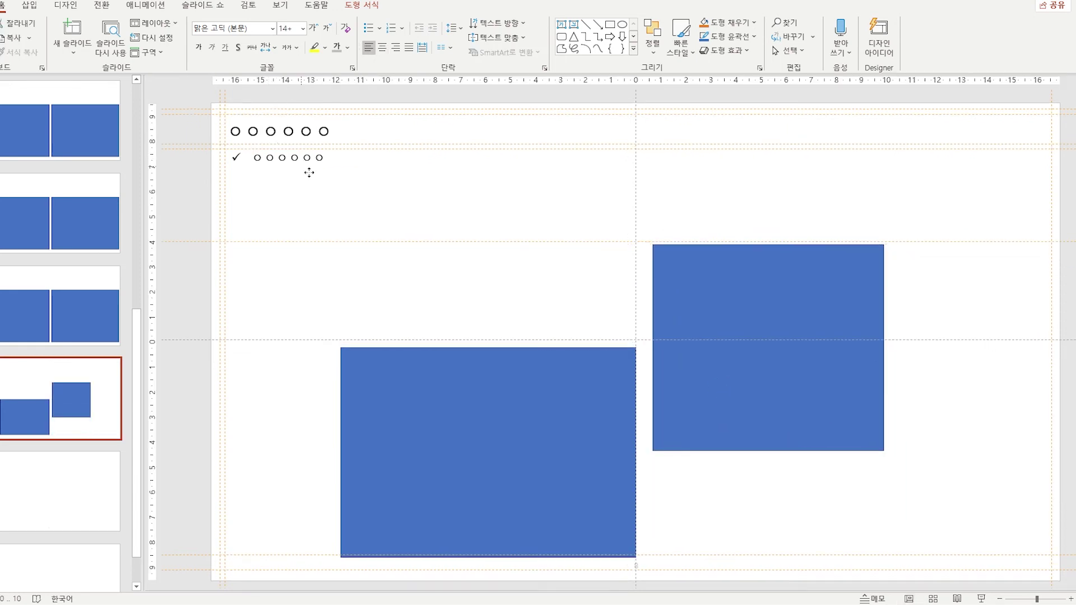
drag(309, 173, 362, 233)
click(362, 318)
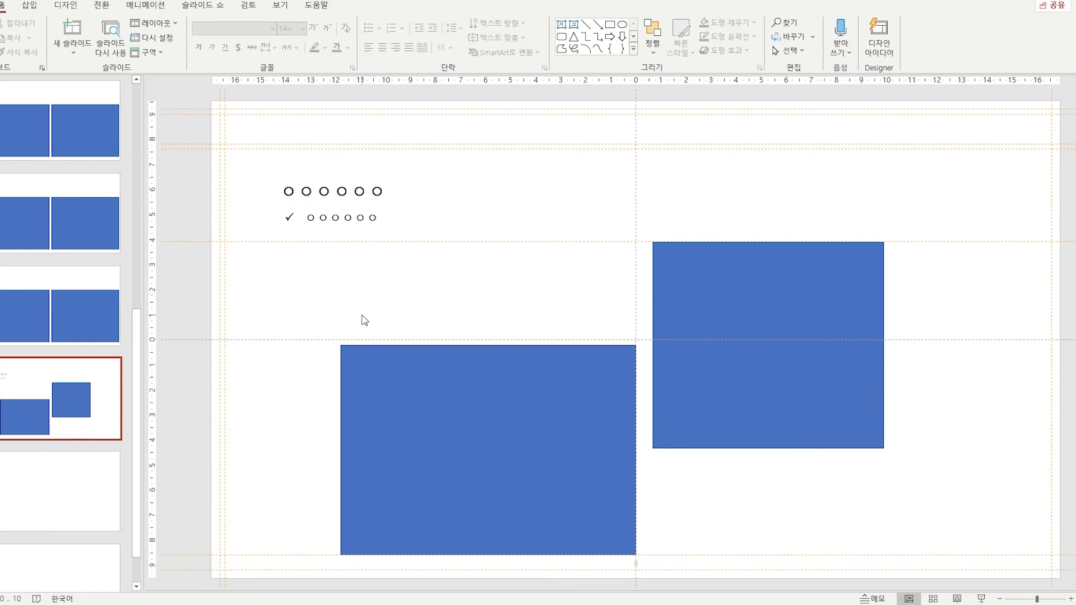
Step back and forth through the two-rectangle slides to compare the consistent layout with the deliberately misaligned slide
click(16, 306)
key(ctrl+d)
key(ctrl+d)
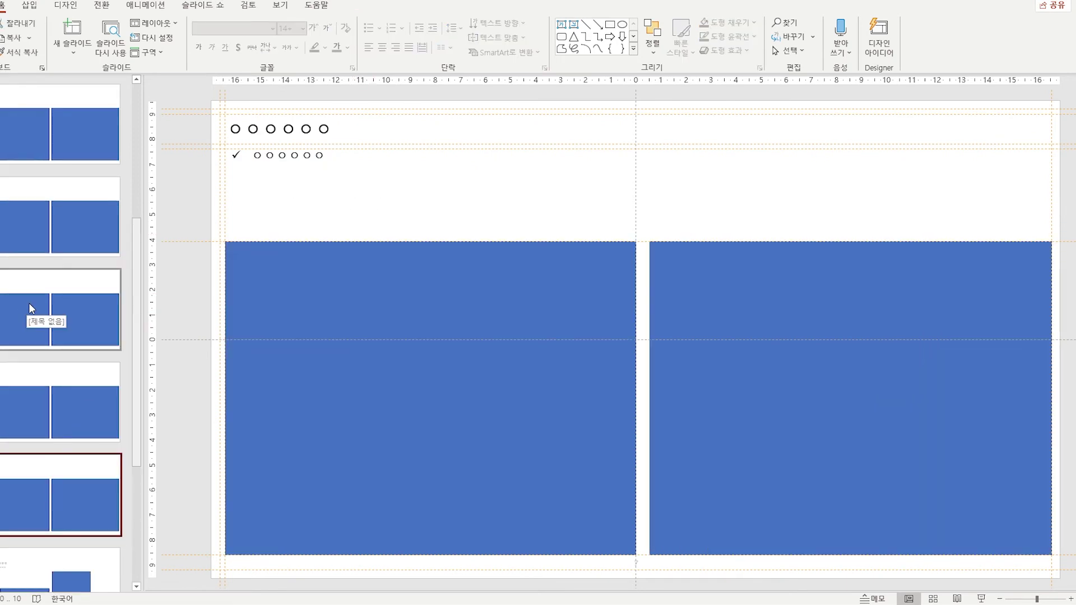
scroll(29, 300, up, 2)
click(42, 226)
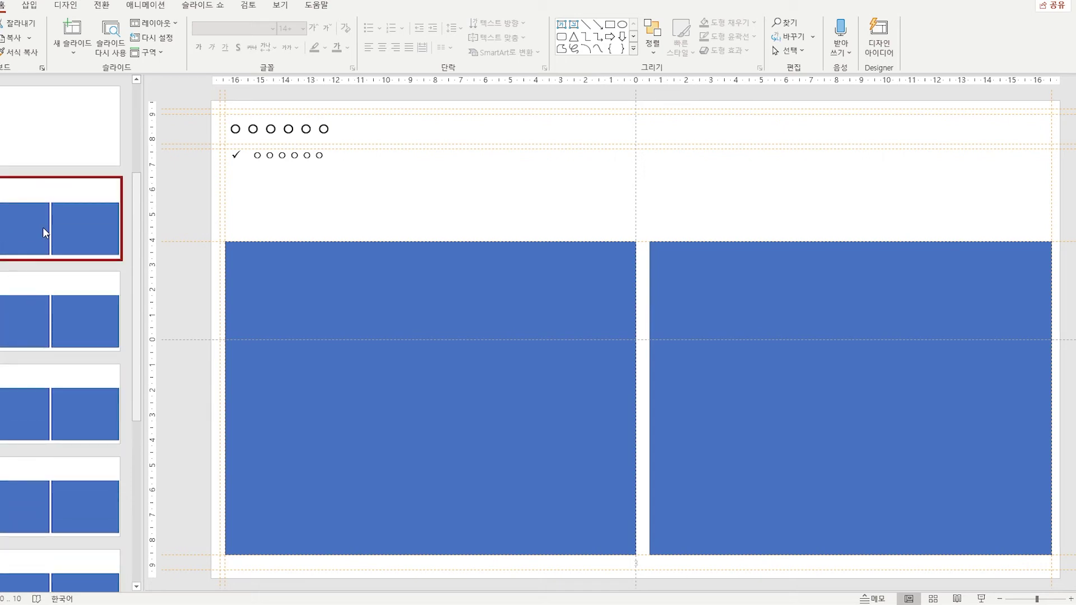
key(Down)
key(Down)
key(Down)
scroll(50, 227, down, 2)
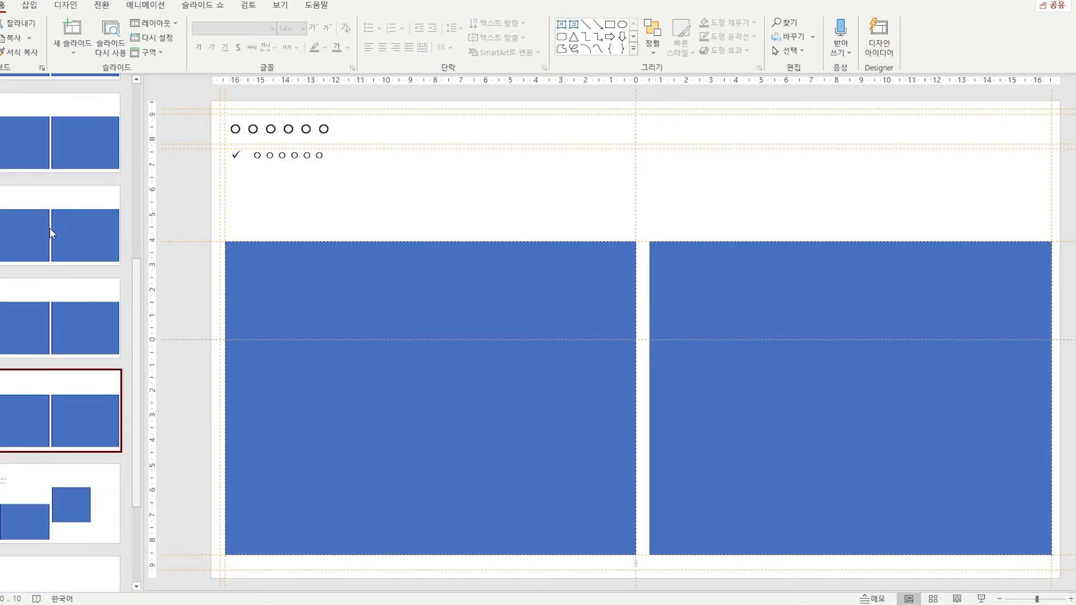
key(Down)
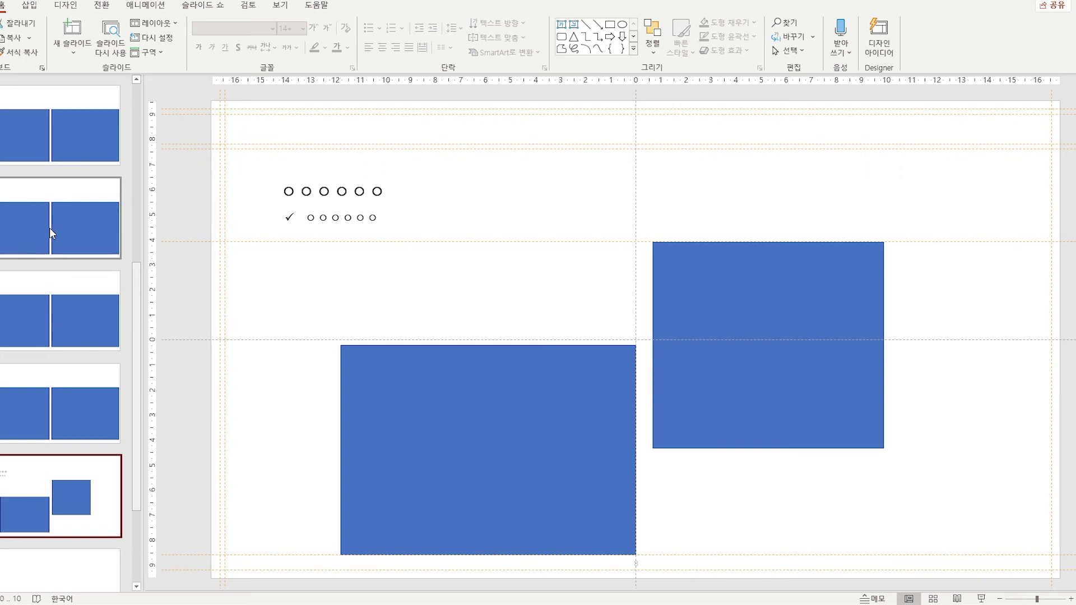
click(69, 410)
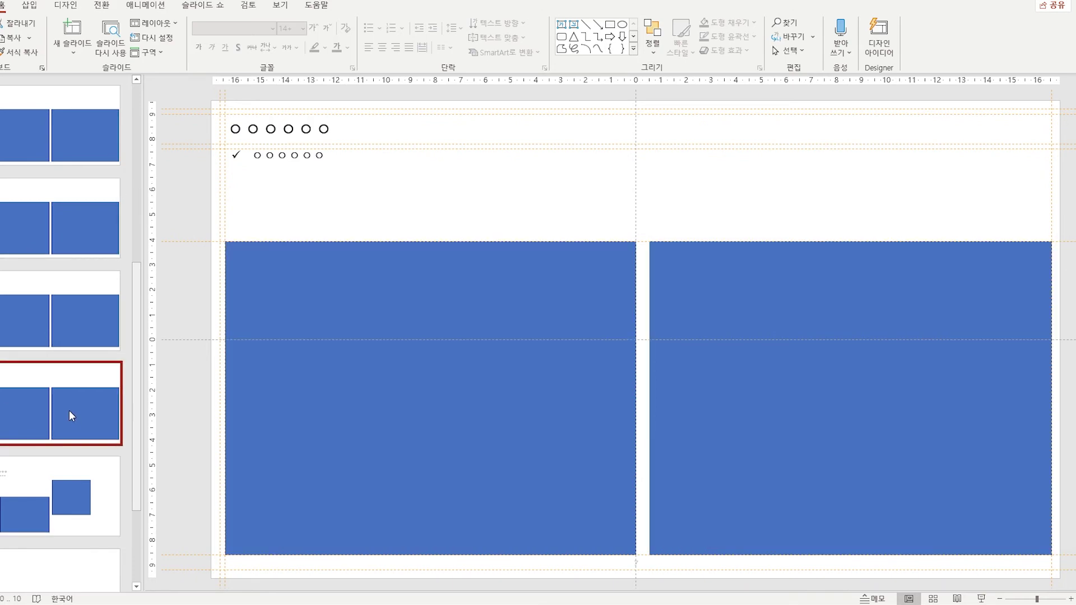
click(54, 280)
key(Up)
key(Up)
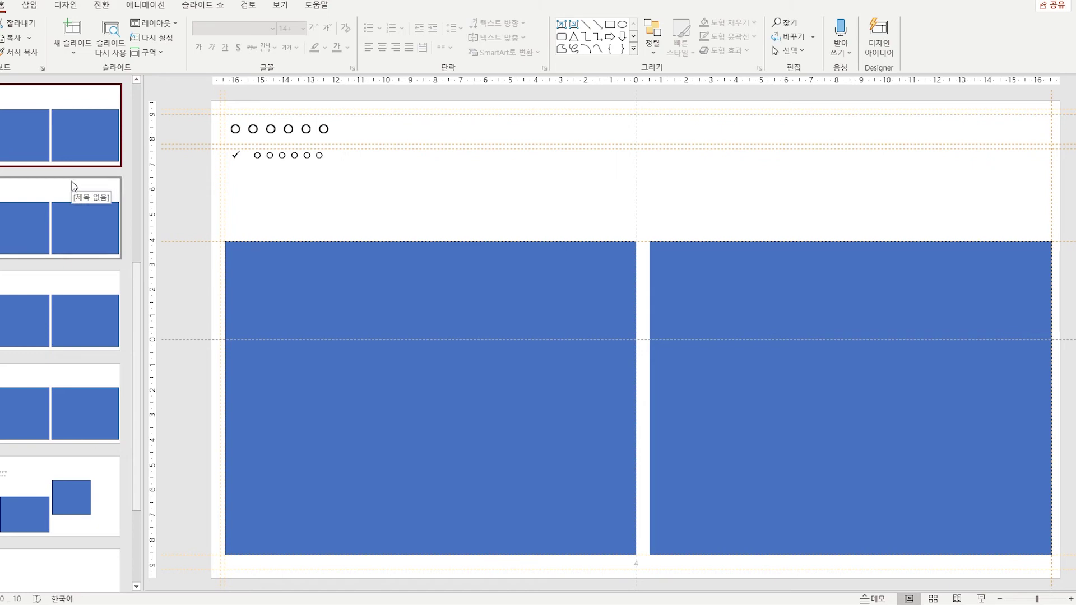
key(ctrl+d)
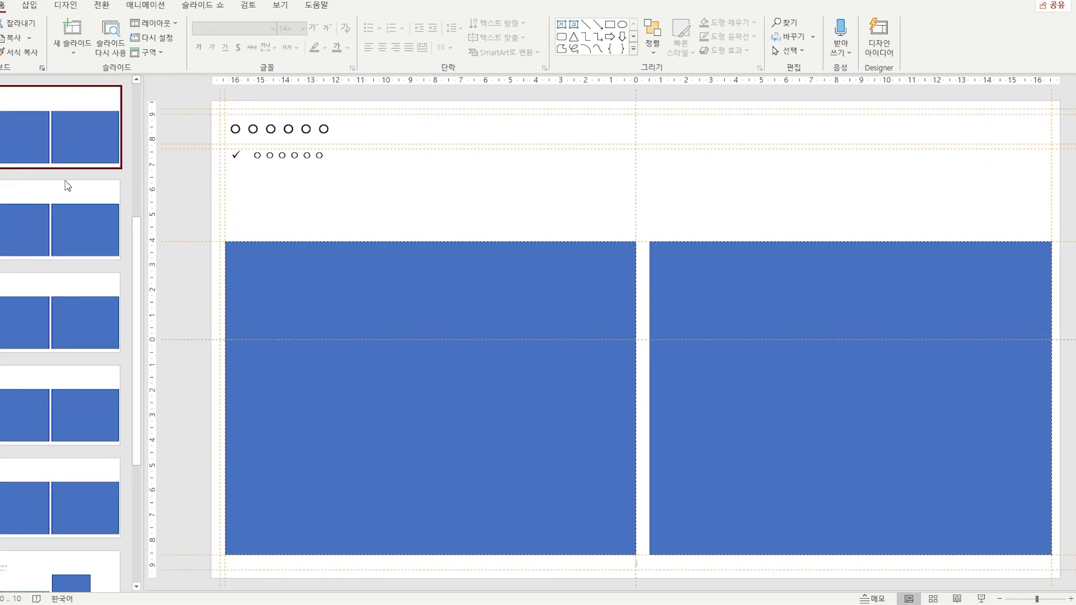
Shift the heading and bulleted text on the third slide slightly right and compare it with the second slide
click(72, 235)
click(294, 145)
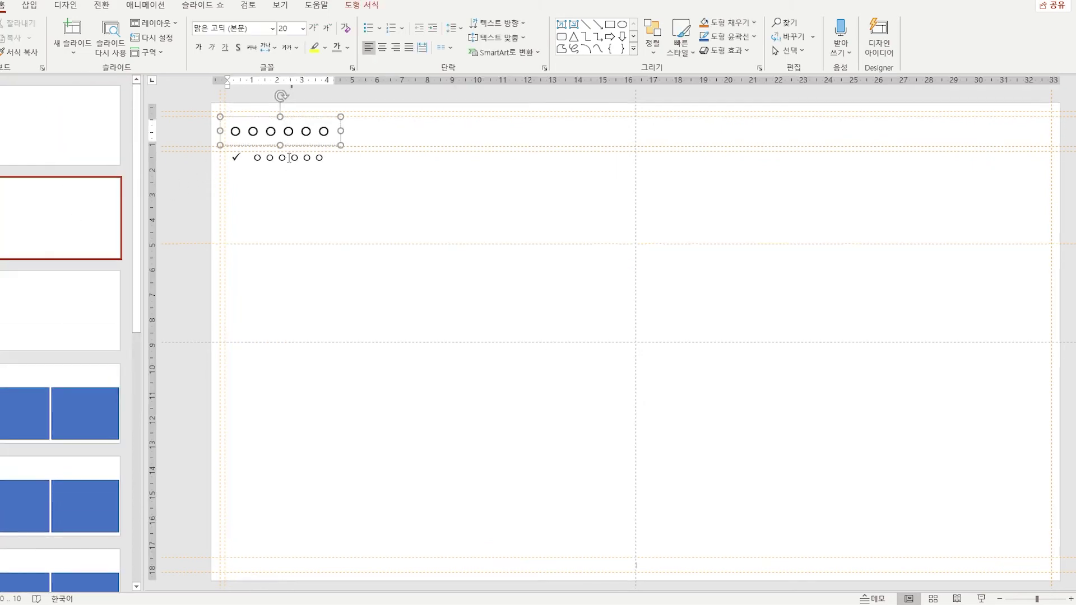
click(75, 298)
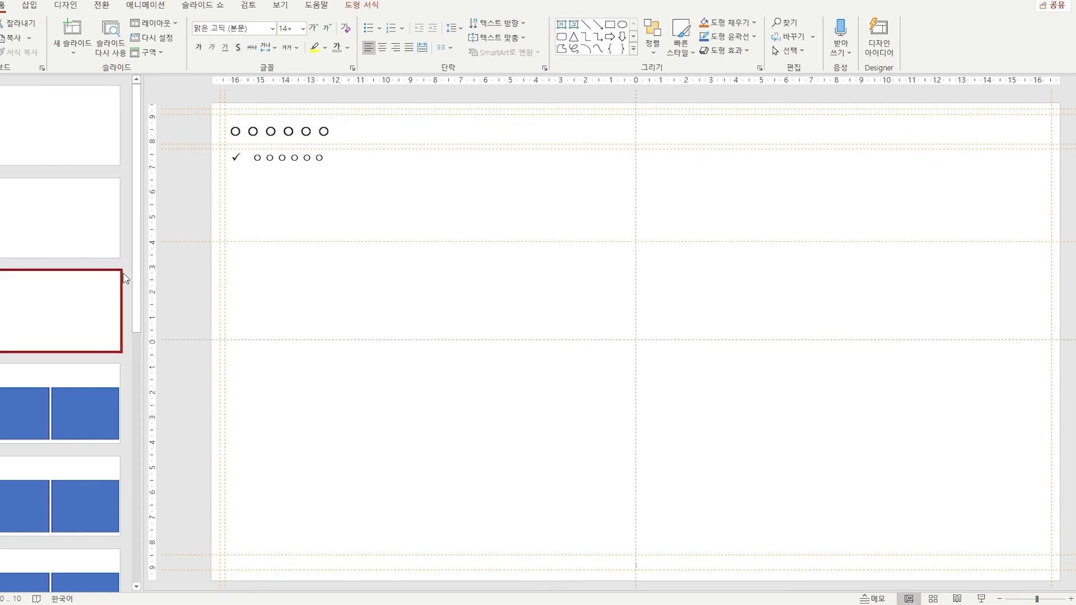
click(330, 120)
mouse_move(317, 164)
mouse_down()
mouse_move(344, 196)
mouse_move(322, 159)
mouse_up()
click(65, 211)
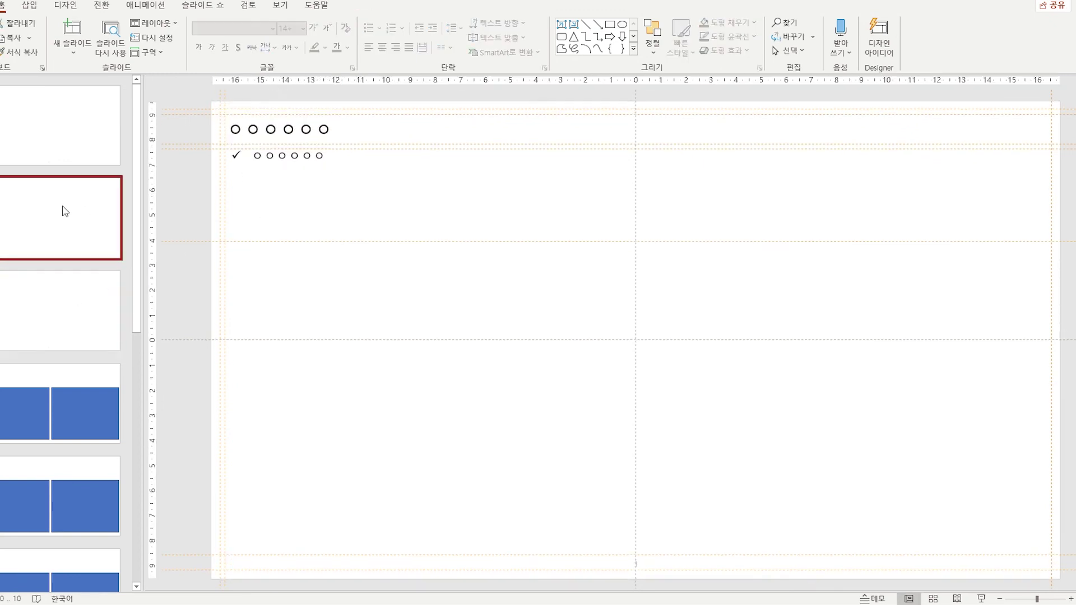
click(66, 285)
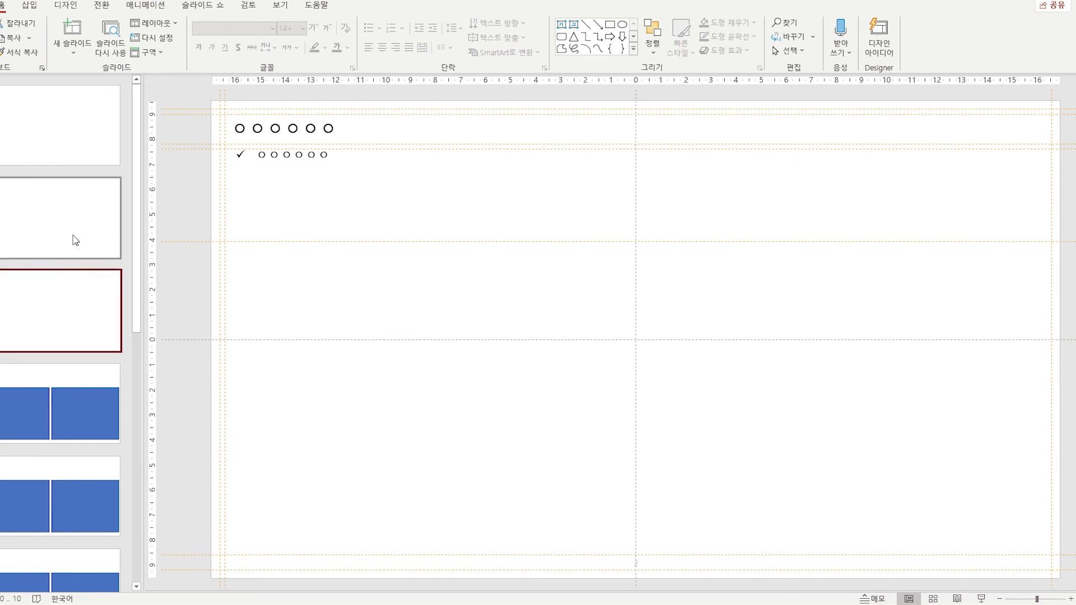
Paste a copy of the second slide after the third, shift its heading and bulleted text slightly up, and compare the slides
click(77, 247)
click(73, 287)
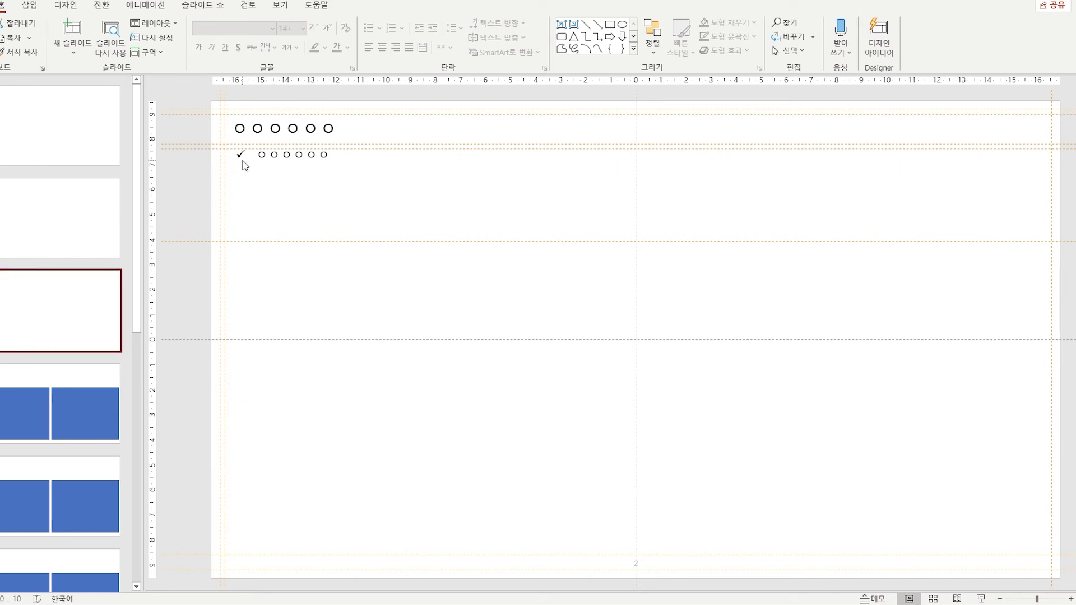
key(ctrl+v)
drag(194, 185, 365, 92)
drag(314, 164, 308, 163)
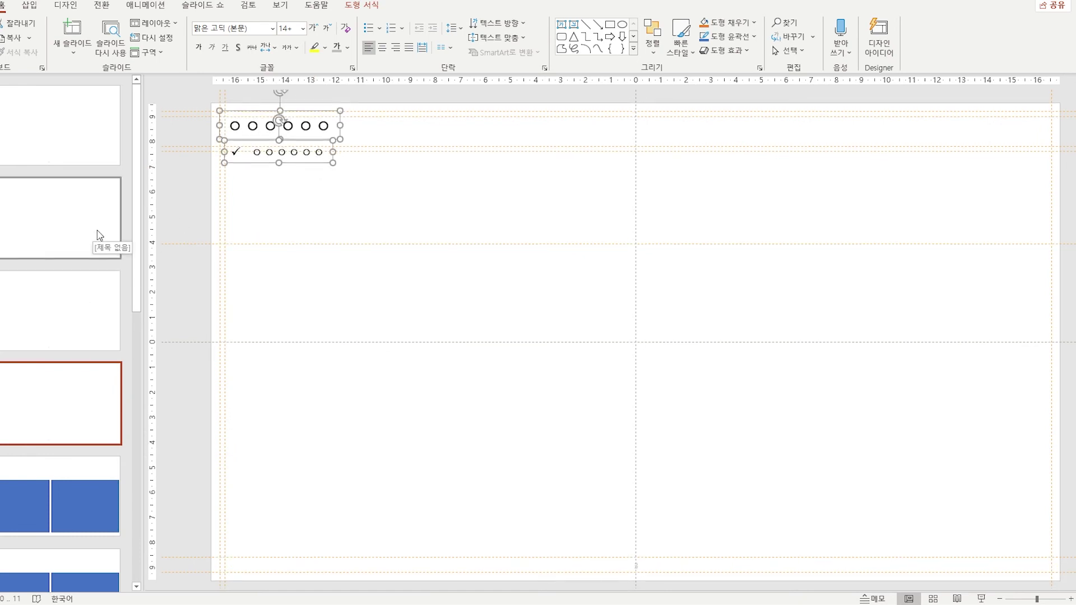
click(79, 239)
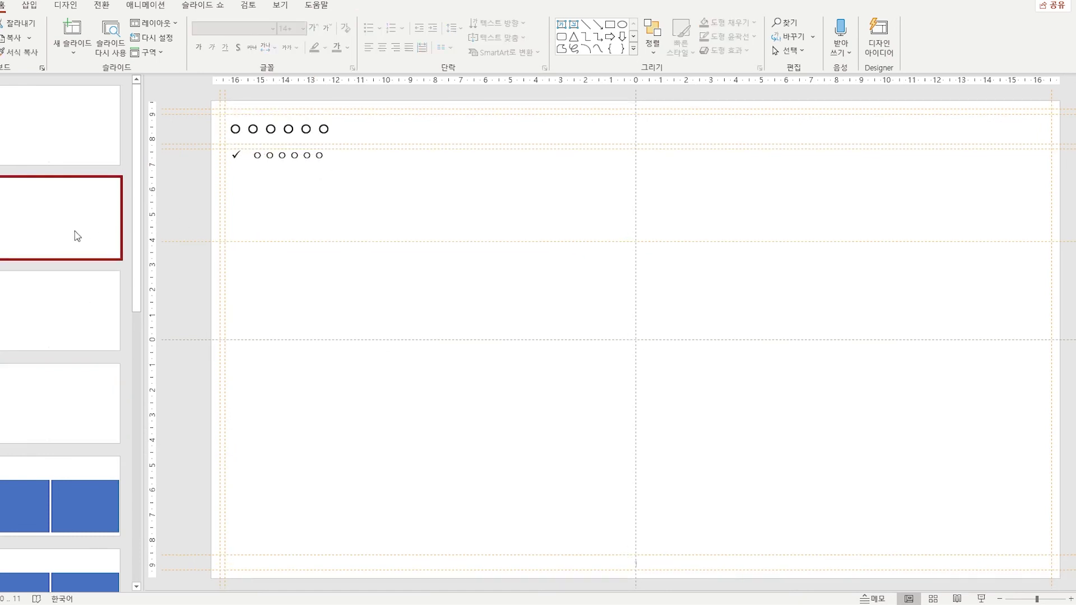
click(68, 305)
click(60, 386)
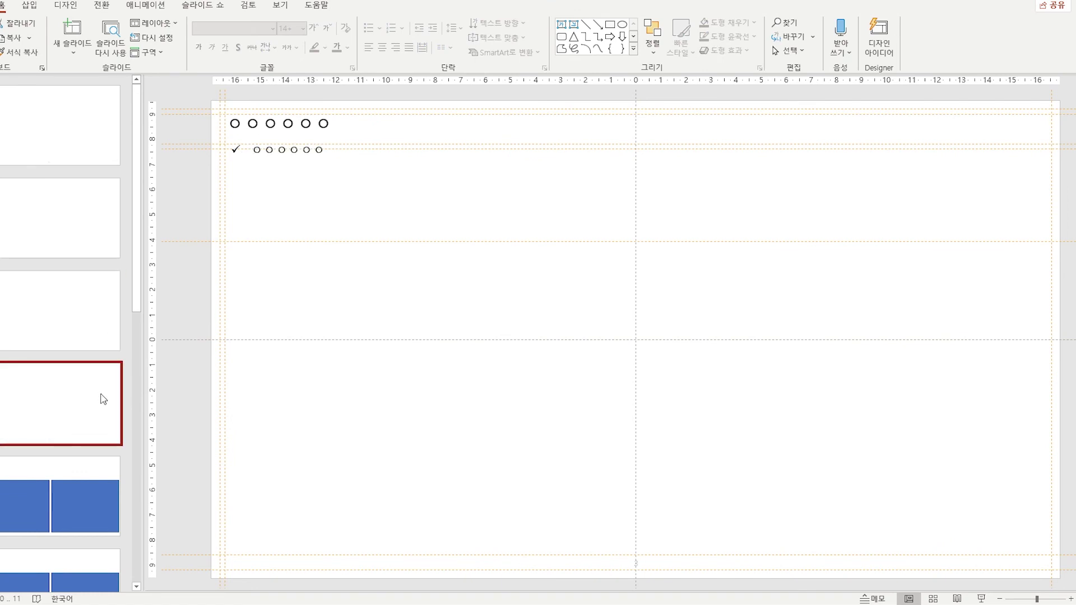
click(103, 320)
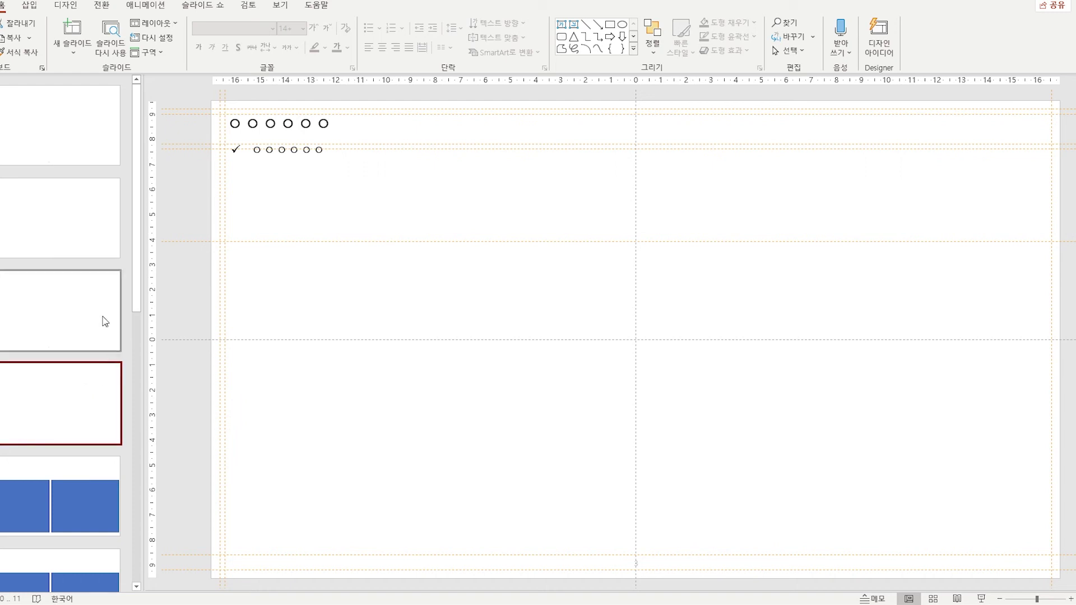
Delete the third and fourth slides with the shifted text and paste a fresh copy after the second slide
click(91, 440)
shift+click(84, 339)
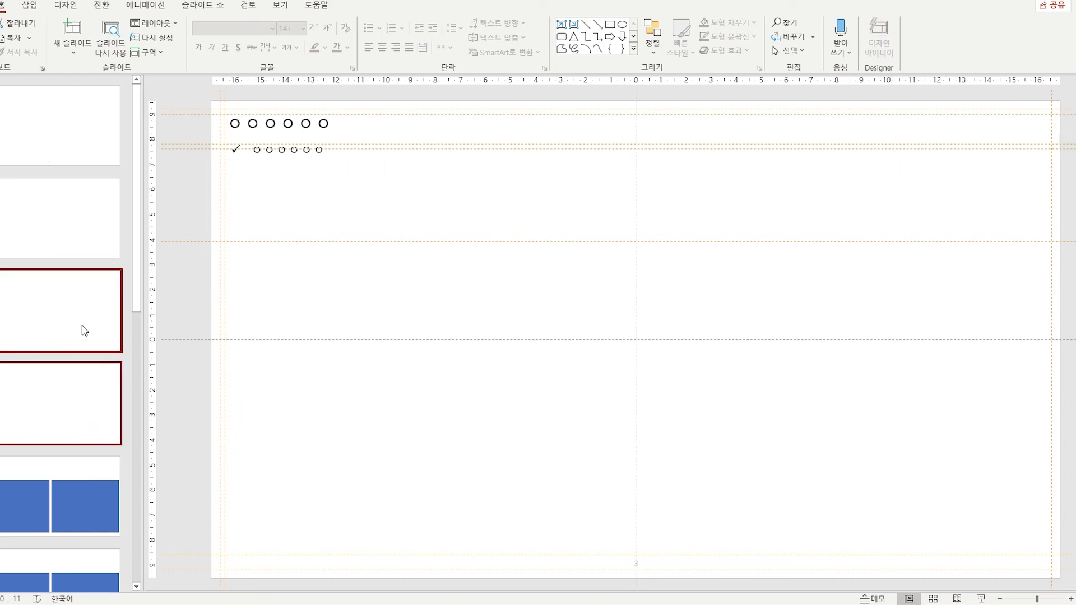
key(Delete)
key(ctrl+v)
key(ctrl+v)
key(ctrl+v)
key(ctrl+v)
key(ctrl+v)
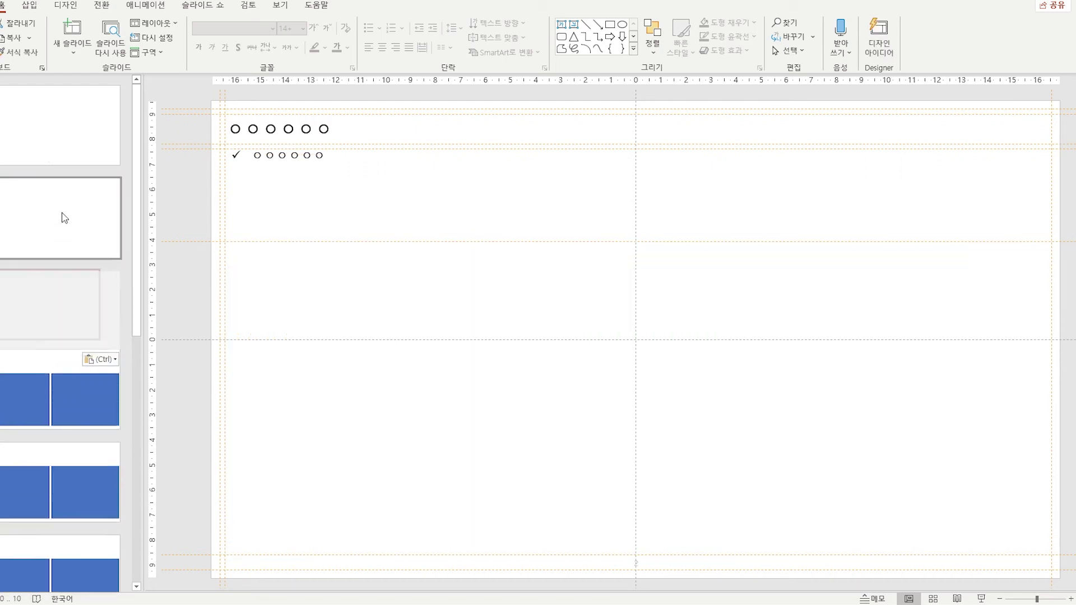
Review the heading-only slides and the two-rectangle slides in sequence to compare their consistent layout
click(65, 155)
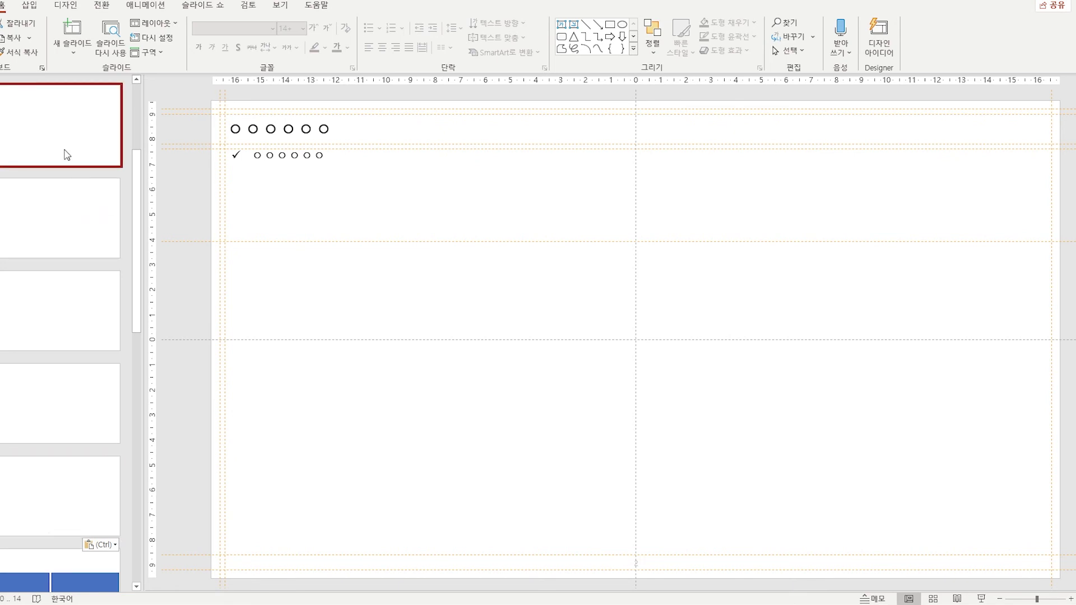
key(Down)
key(Down)
key(Down)
key(Down)
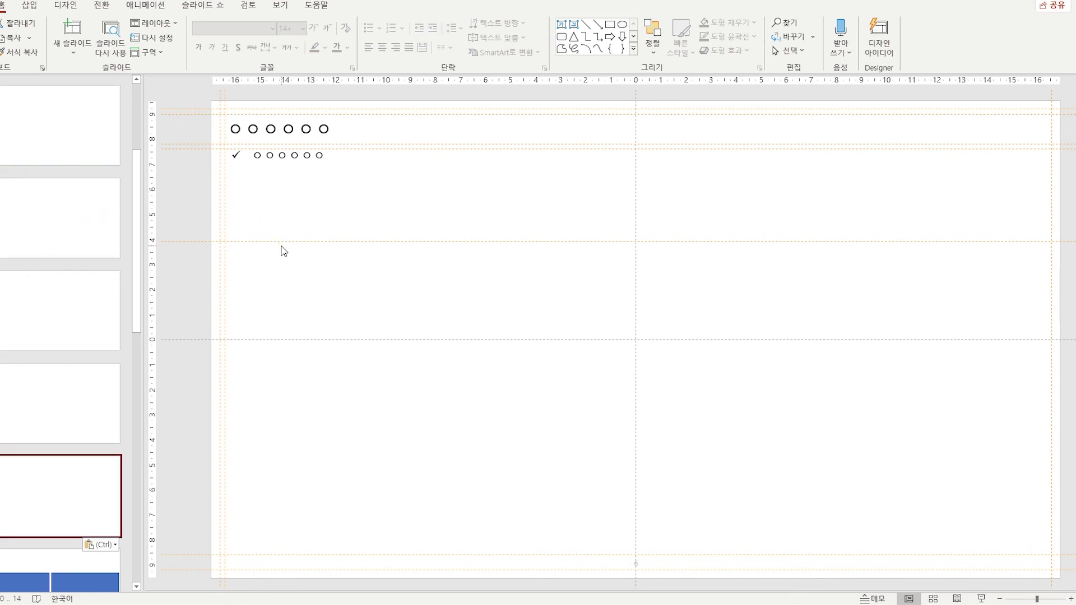
scroll(34, 506, down, 5)
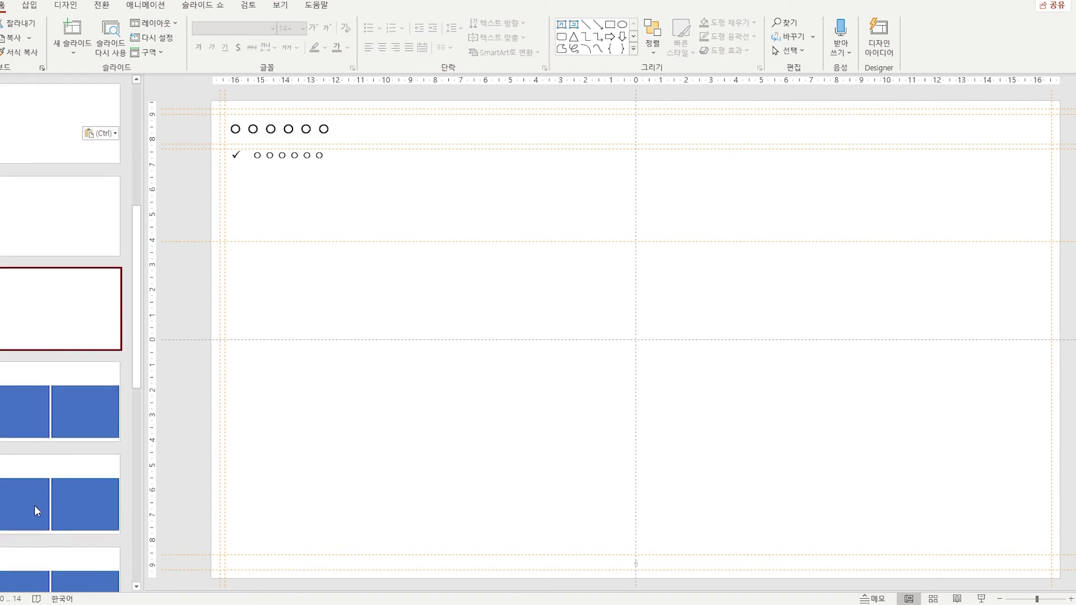
click(26, 315)
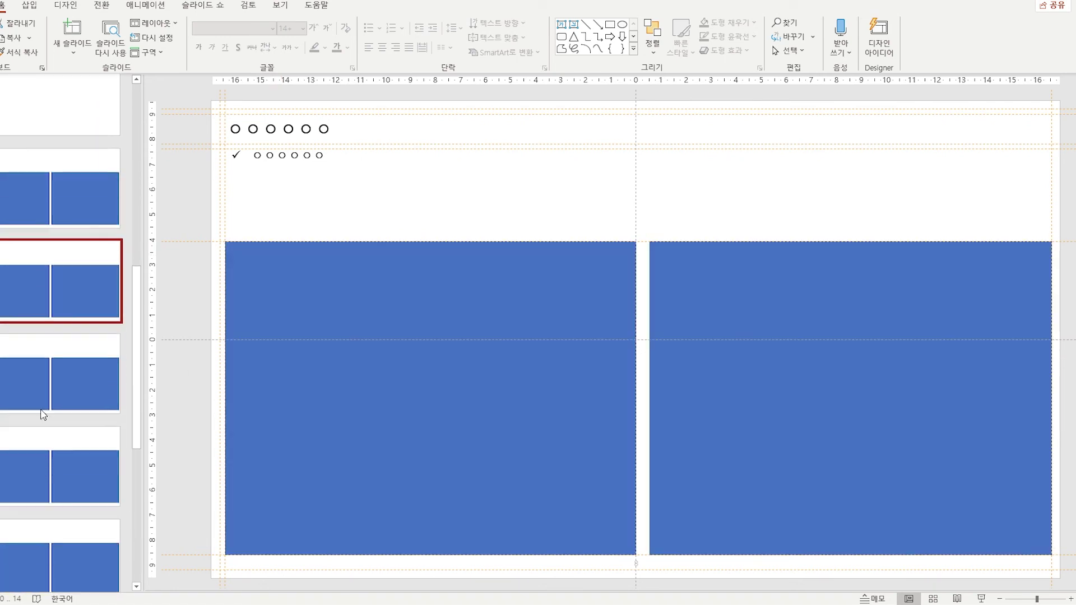
scroll(40, 415, down, 2)
scroll(45, 423, up, 1)
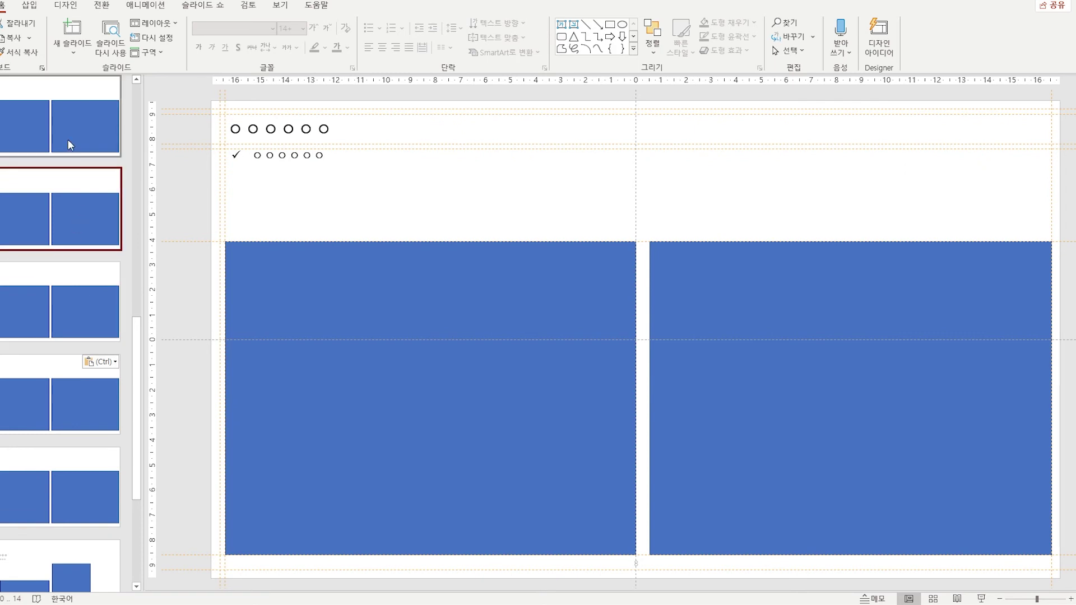
scroll(58, 510, down, 3)
Paste two more copies of the misaligned-rectangle slide after it and compare them with the preceding aligned slide
click(53, 422)
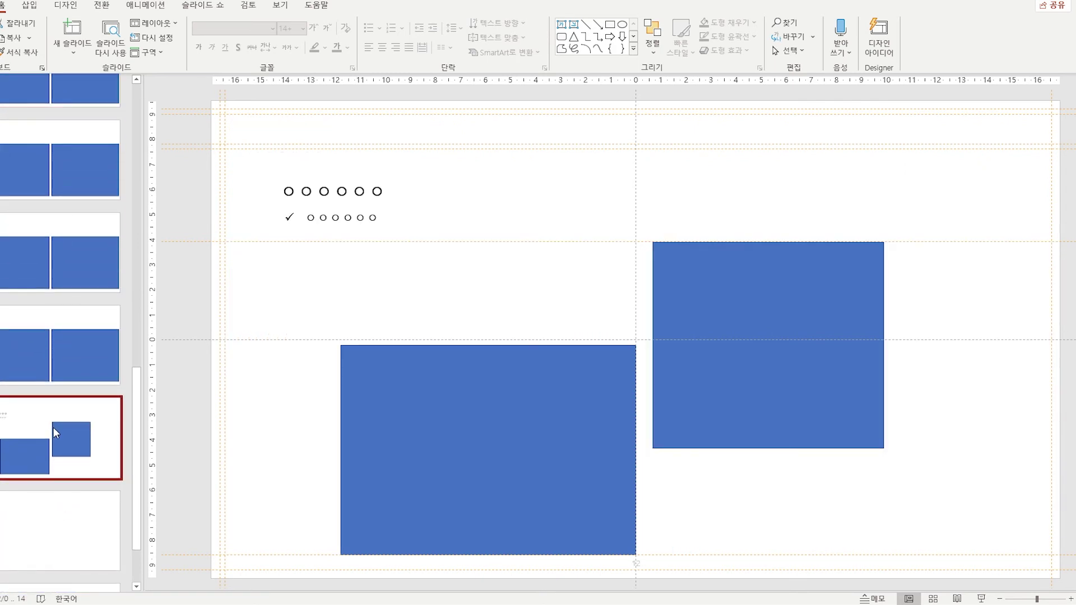
key(ctrl+v)
key(ctrl+v)
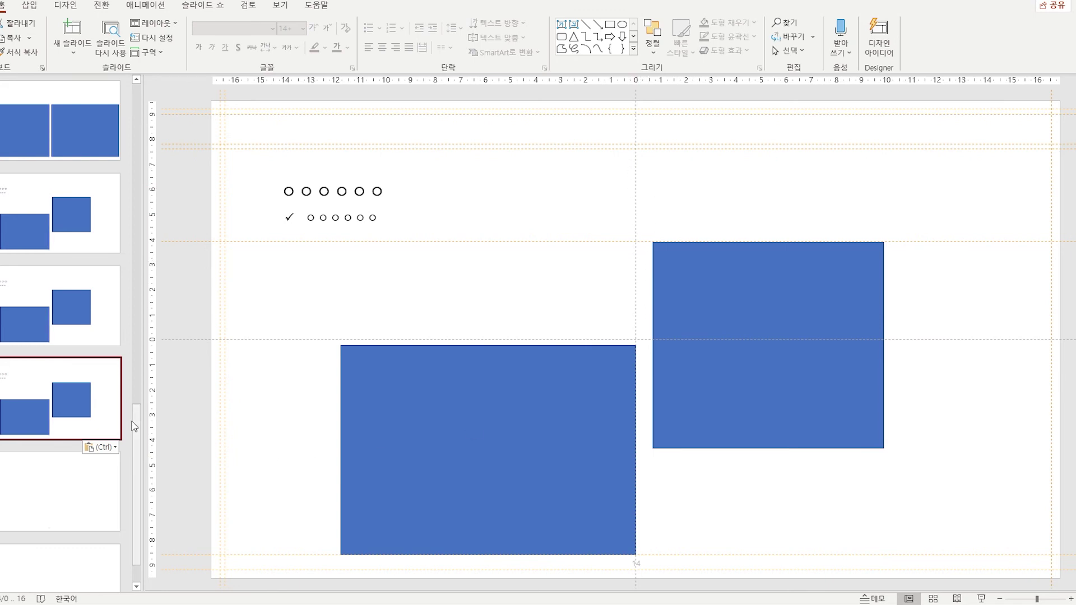
click(44, 242)
scroll(79, 291, up, 2)
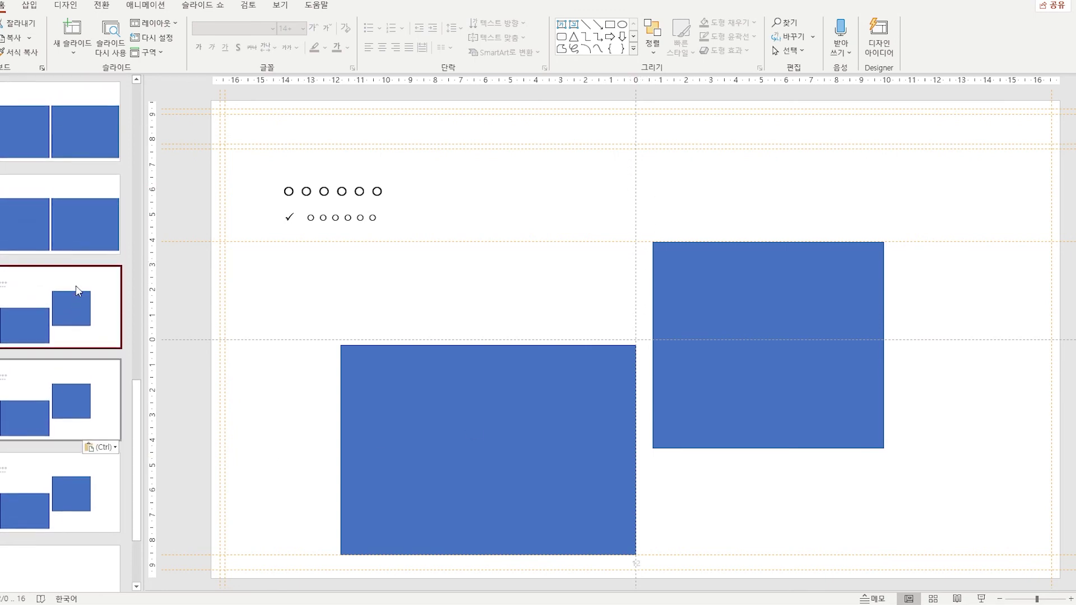
click(75, 188)
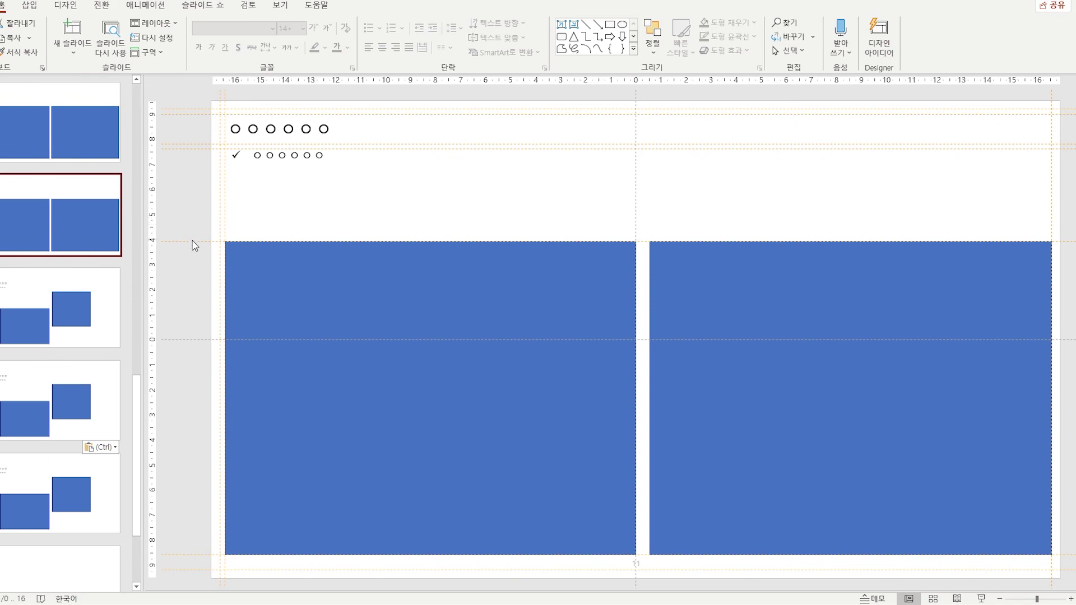
click(108, 327)
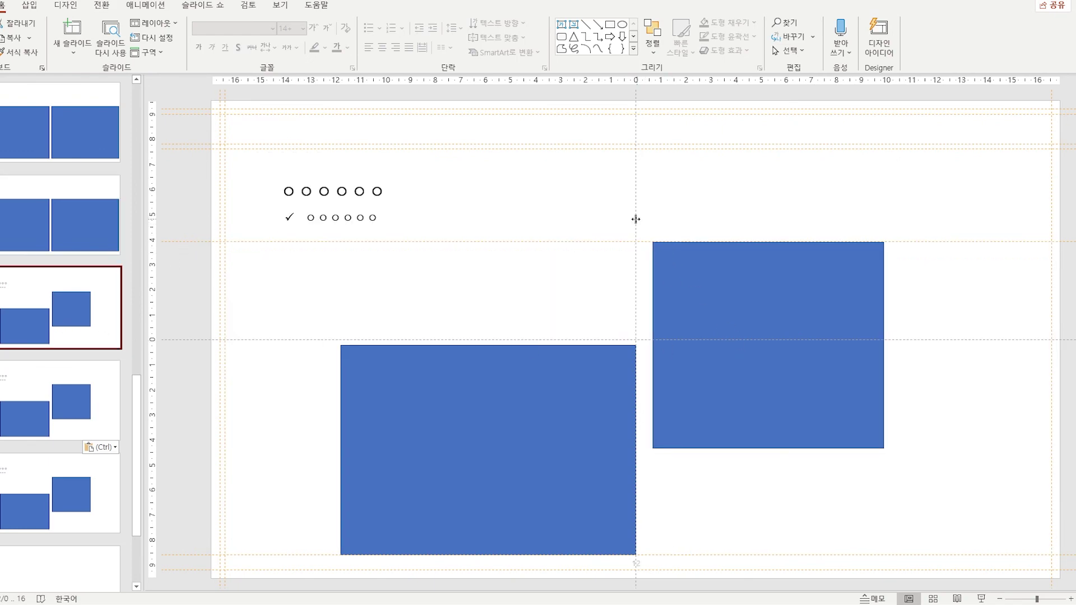
Add guides along the right rectangle's left and bottom edges and the left rectangle's top edge, and delete the duplicate centre guide
drag(636, 219, 653, 220)
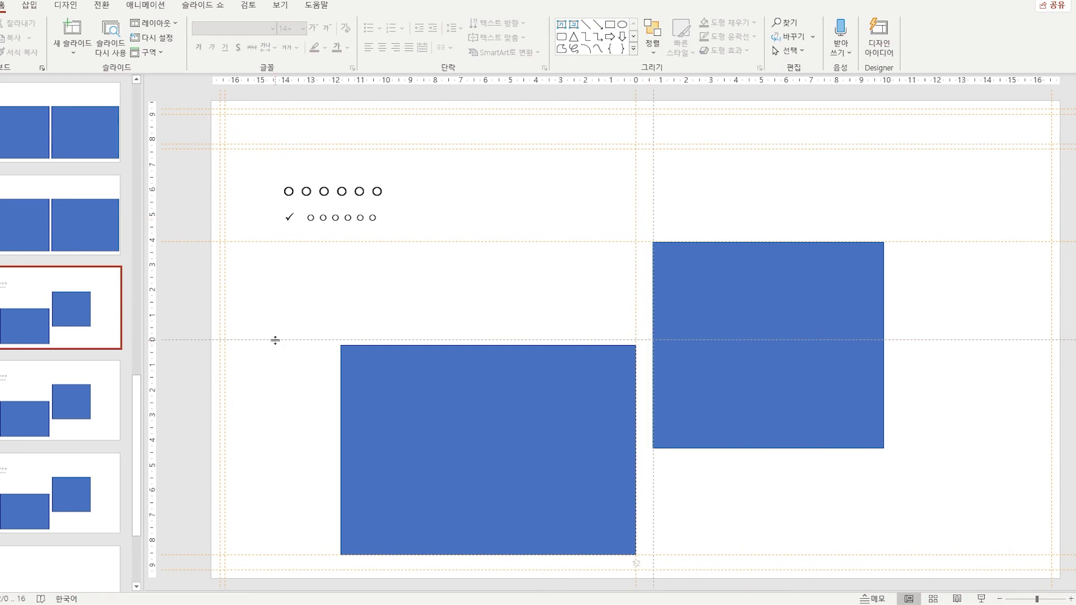
drag(271, 340, 354, 447)
mouse_move(654, 168)
mouse_down()
mouse_move(630, 168)
mouse_move(653, 169)
mouse_up()
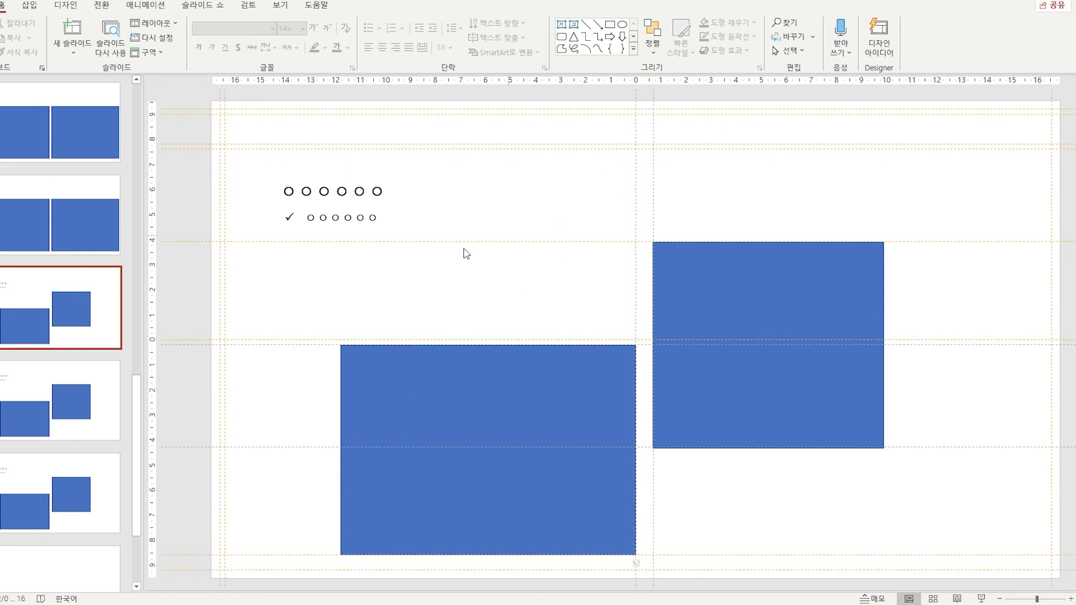
right_click(635, 177)
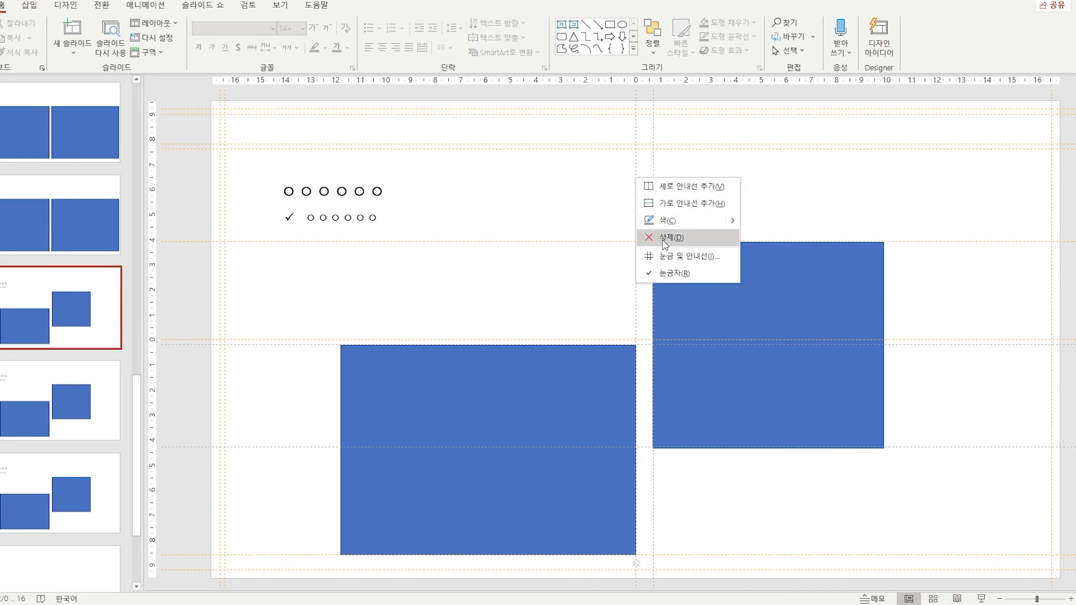
click(663, 240)
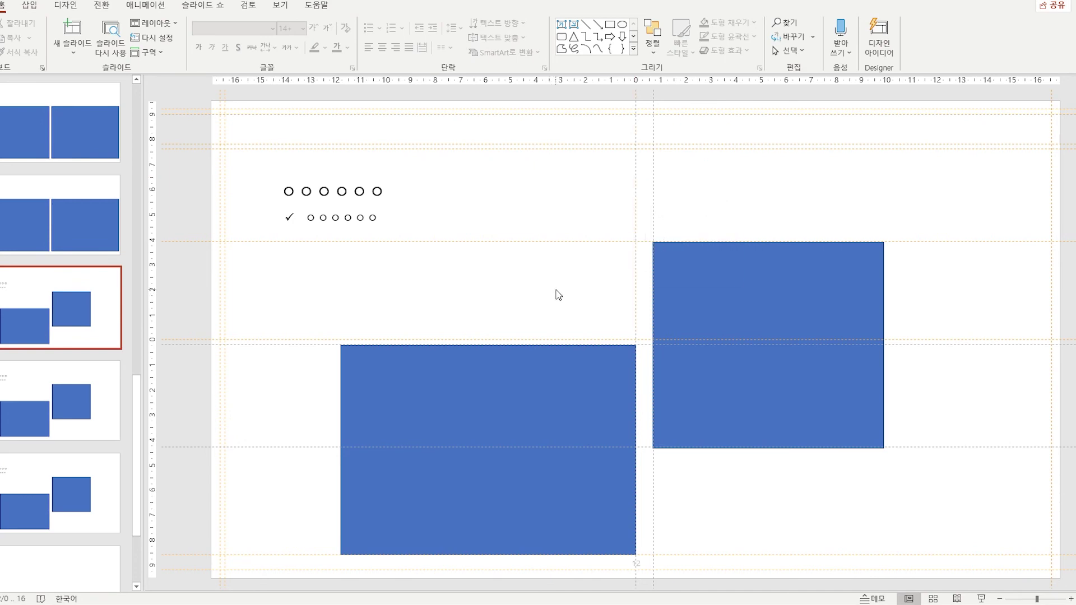
Add a vertical guide along the right rectangle's right edge on the last misaligned slide
click(77, 411)
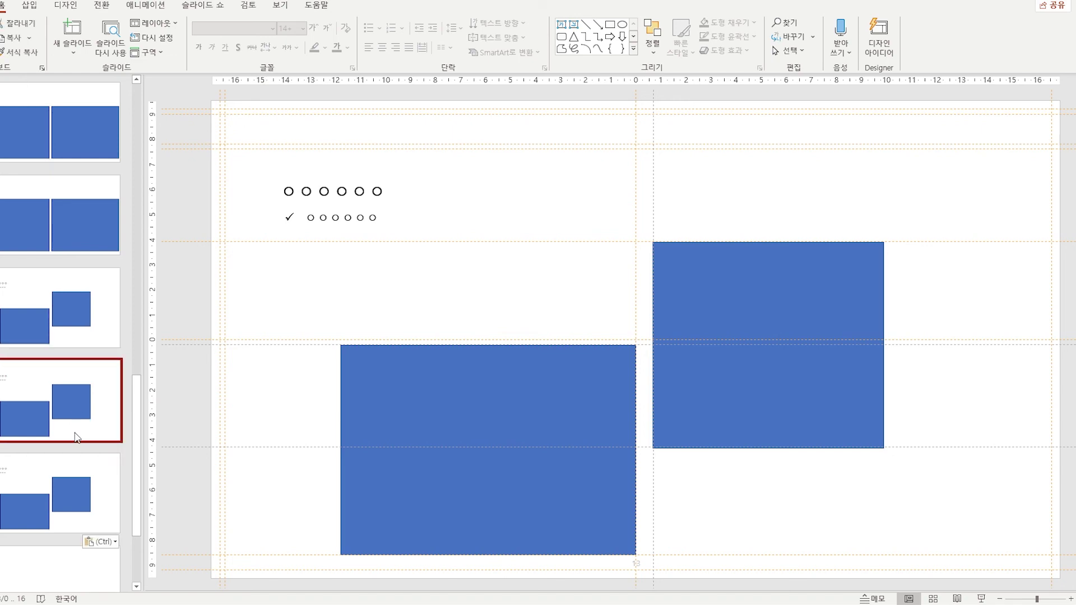
key(ctrl+v)
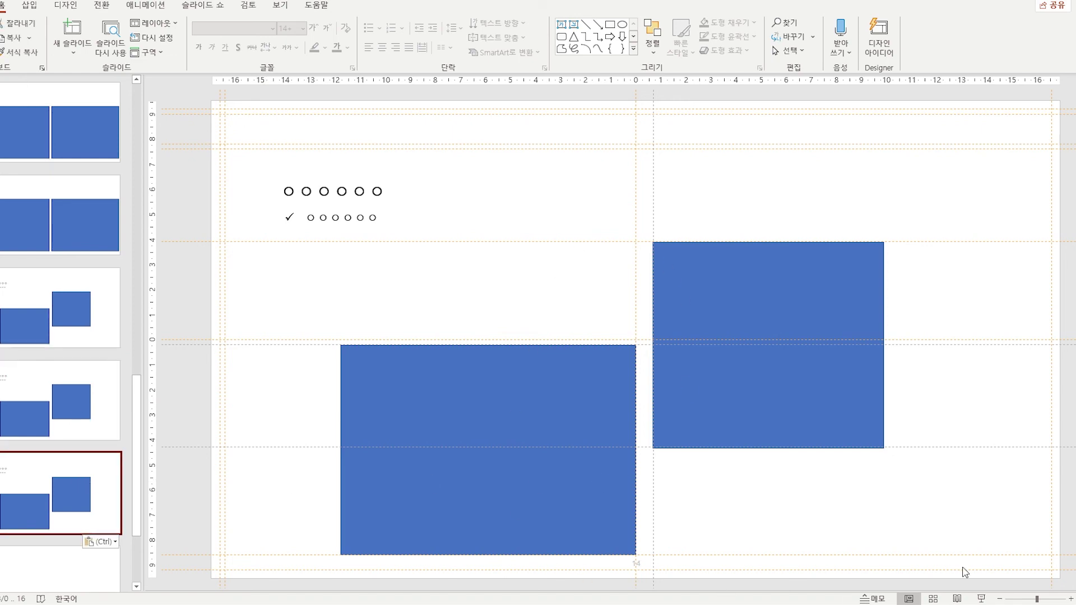
click(865, 317)
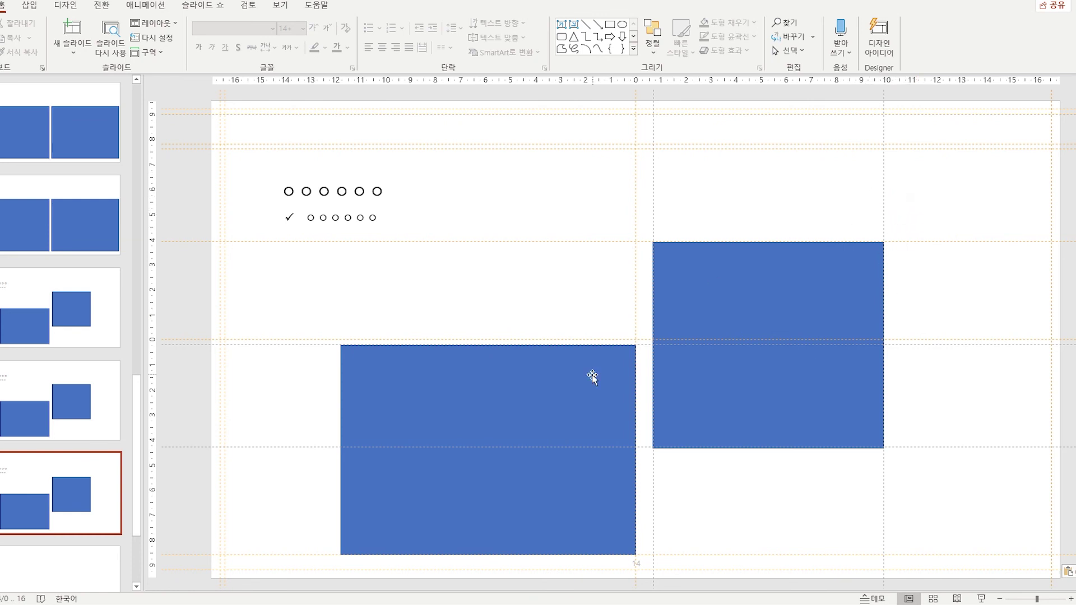
click(32, 508)
key(ctrl+v)
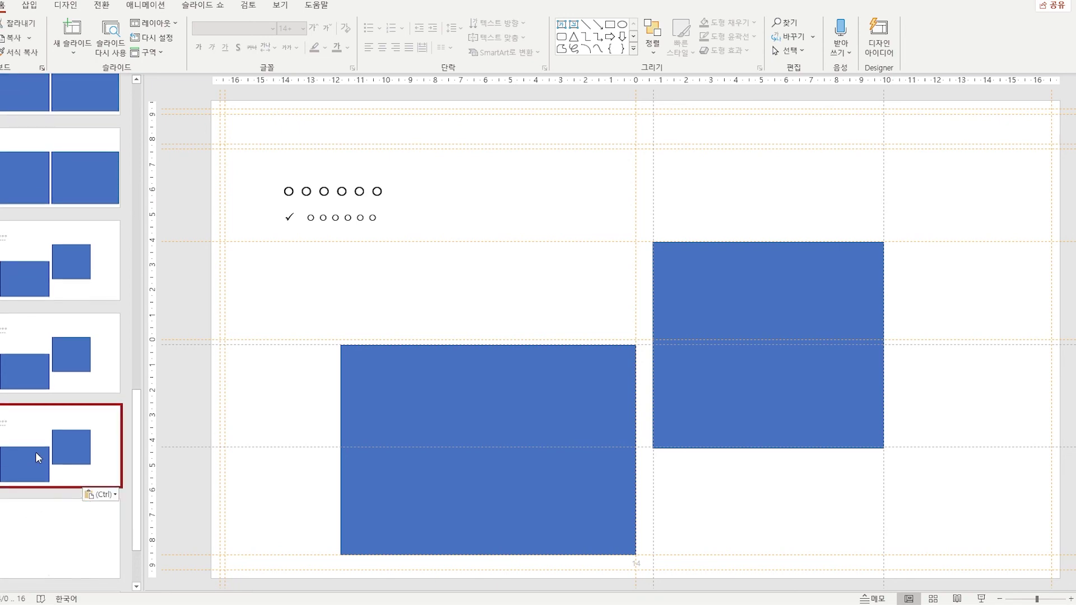
Compare the aligned and misaligned slides, and paste a copy of the aligned two-rectangle slide after the last misaligned one
click(89, 190)
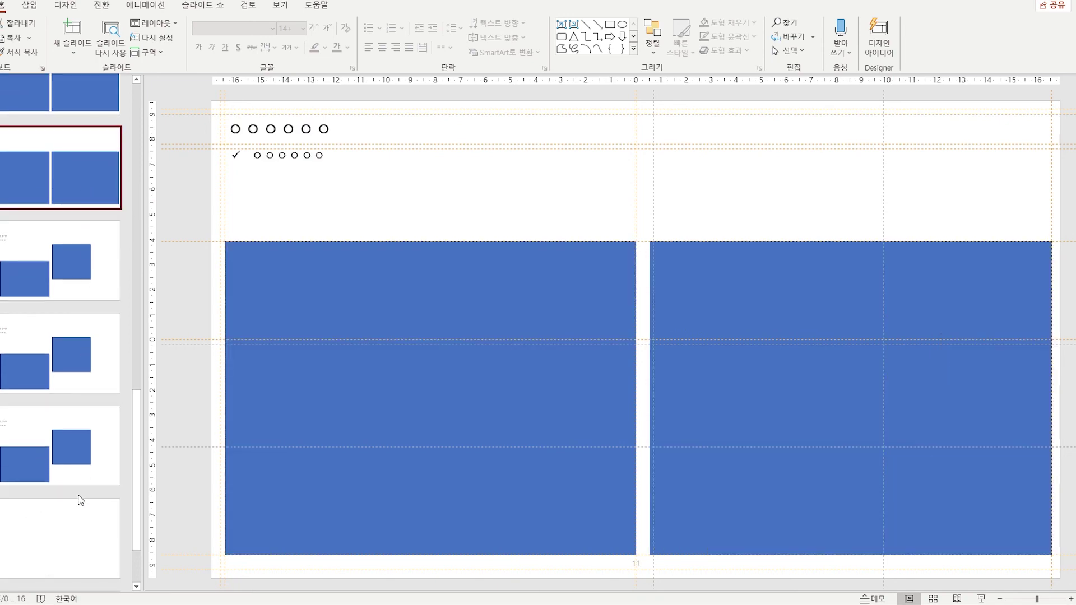
click(79, 283)
click(61, 439)
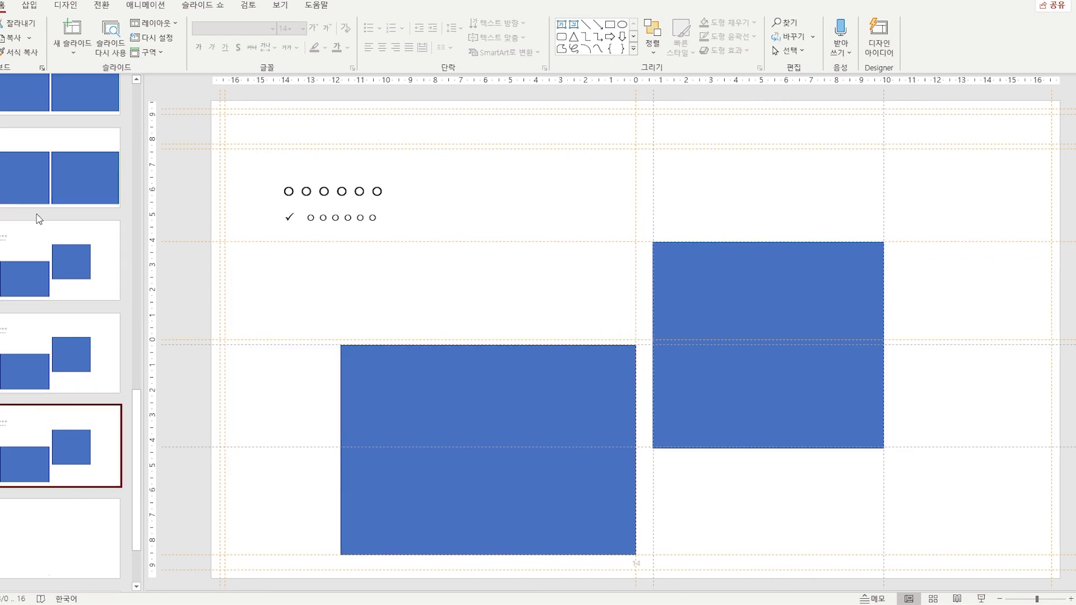
click(46, 199)
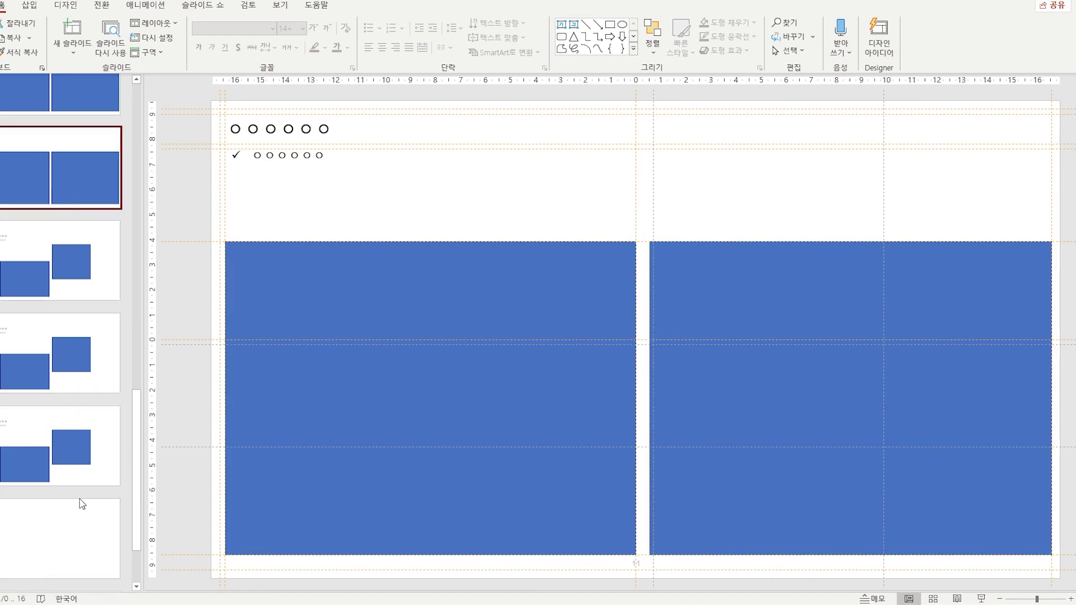
key(ctrl+v)
scroll(56, 451, down, 2)
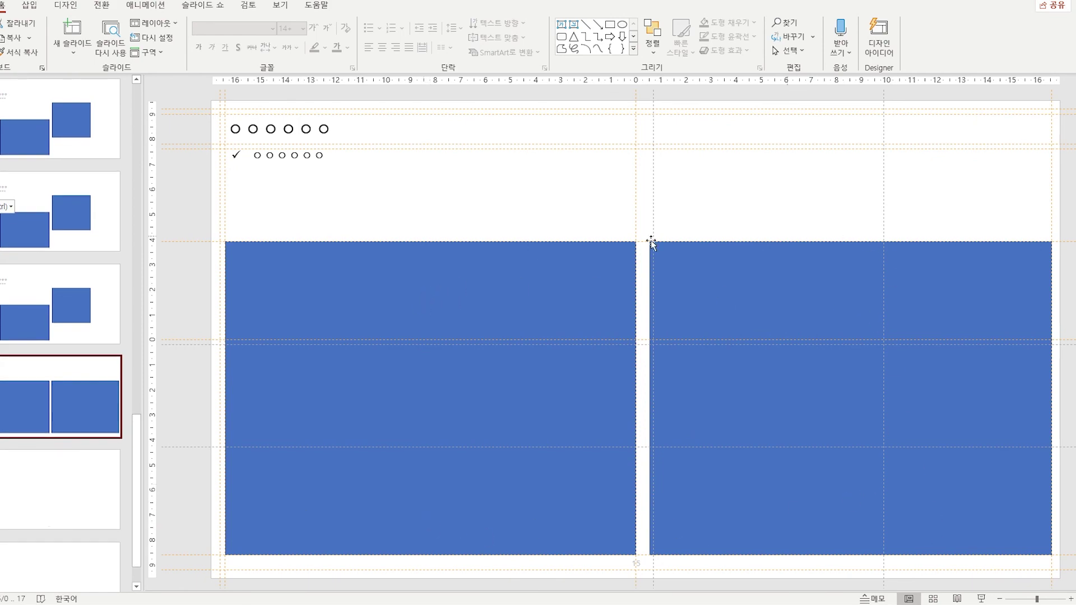
Delete the horizontal guide along the left rectangle's top edge and the vertical guide along the right rectangle's right edge
click(40, 324)
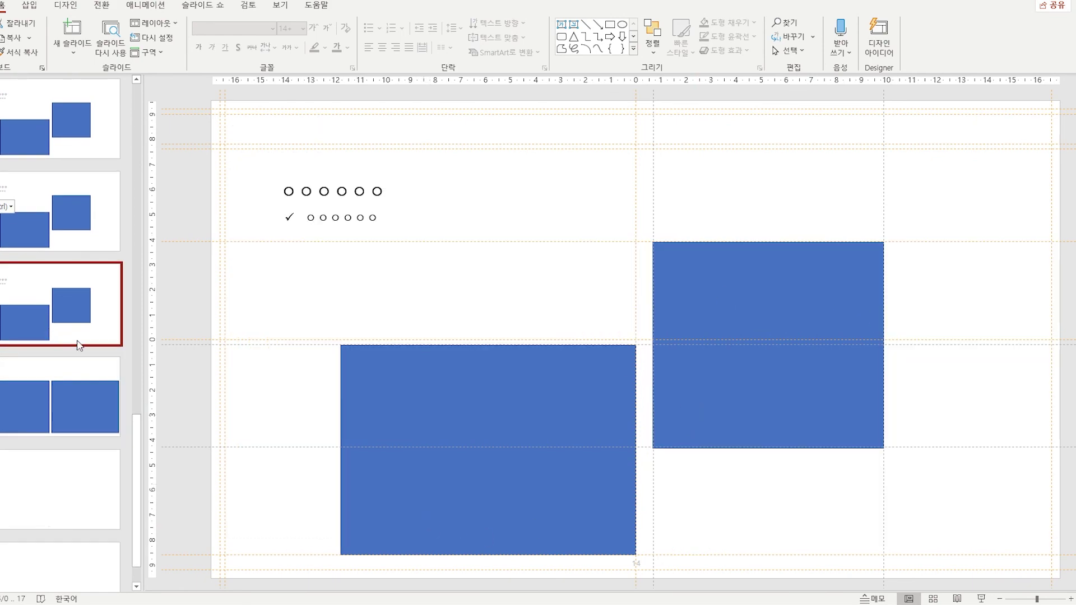
right_click(291, 343)
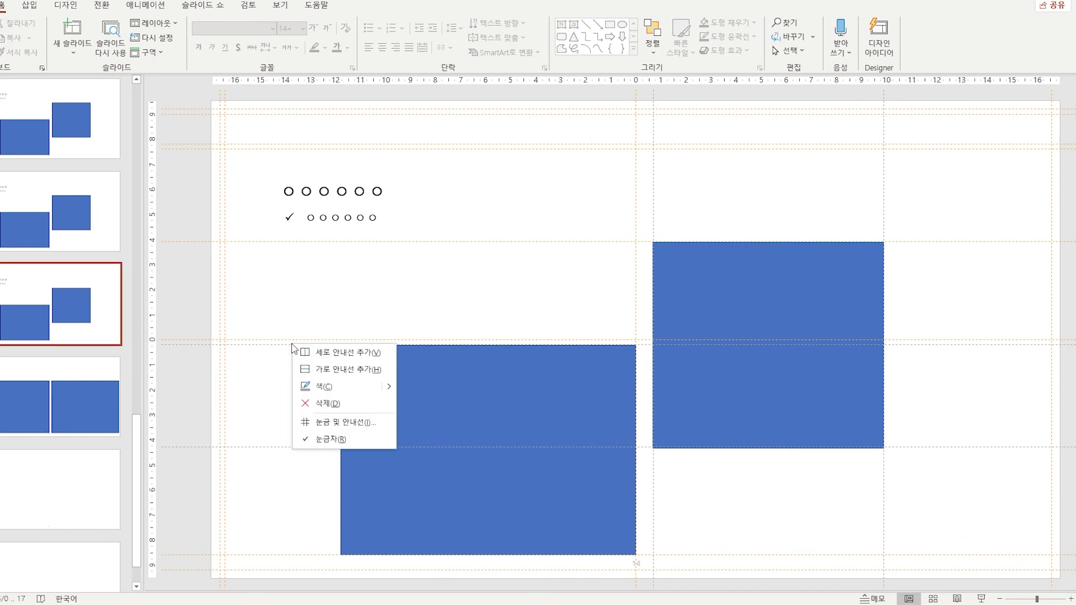
click(308, 403)
right_click(312, 448)
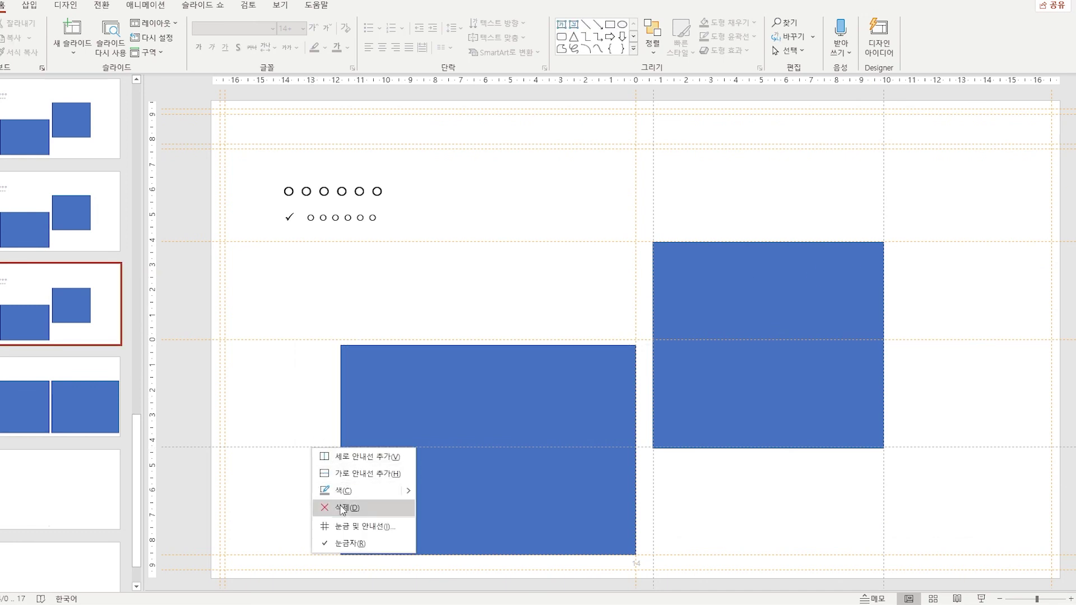
click(276, 454)
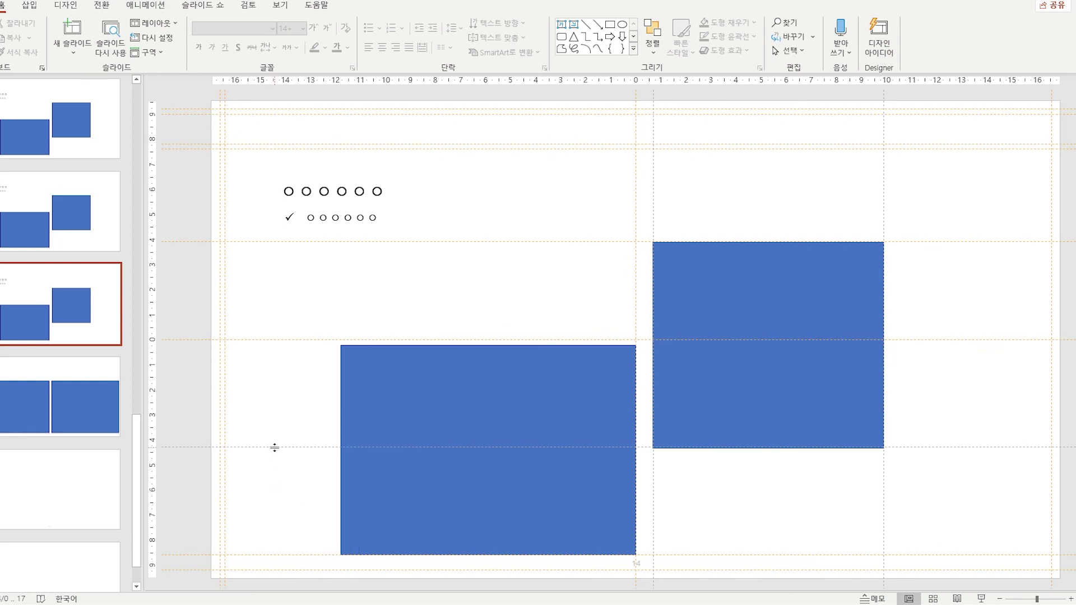
right_click(884, 200)
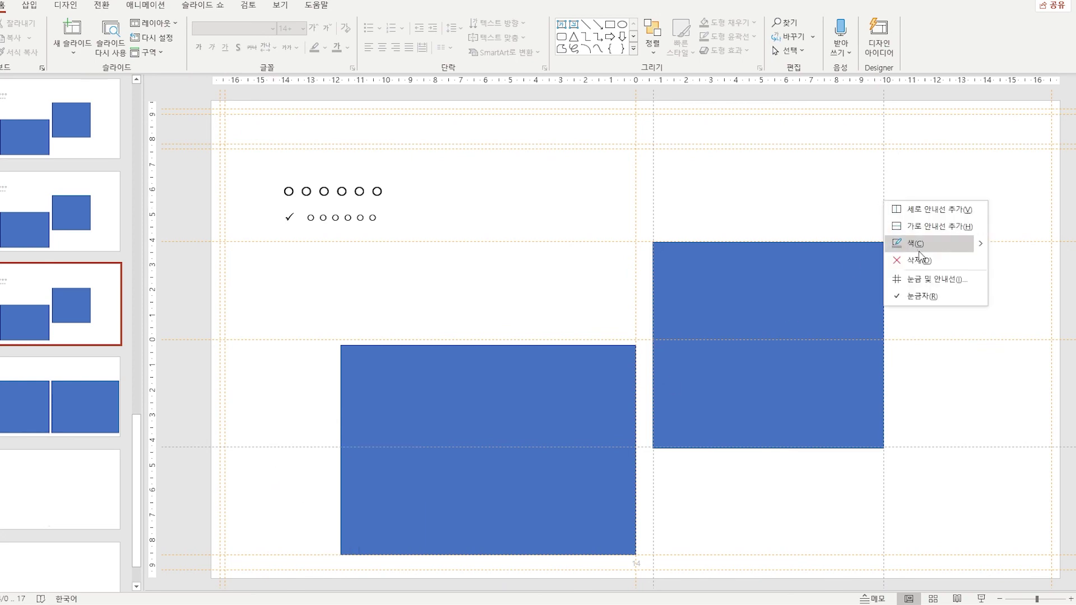
key(Escape)
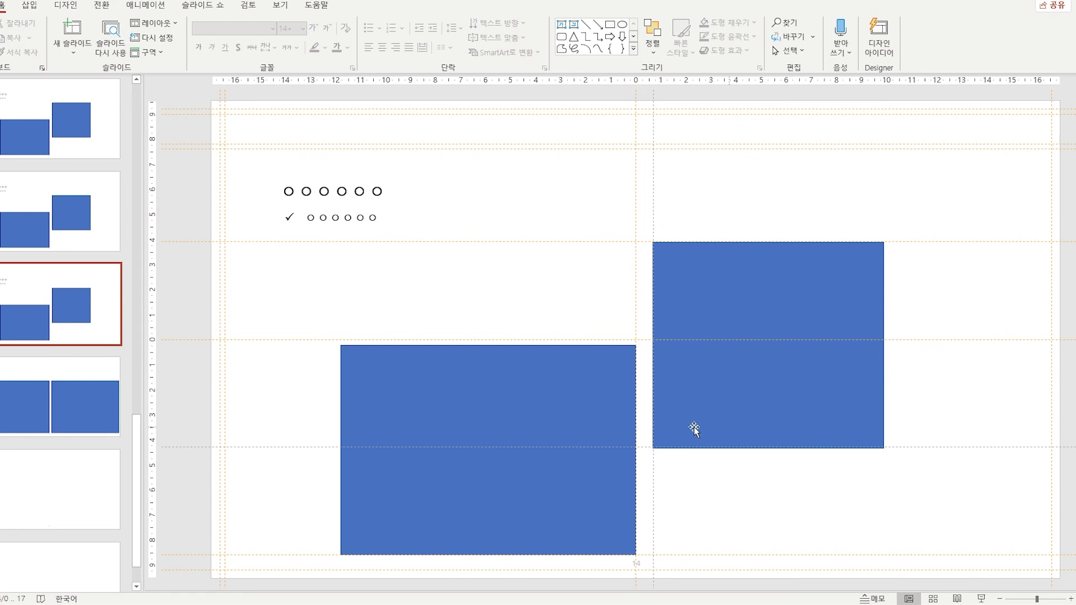
Paste a copy of the misaligned-rectangle slide after the newly pasted aligned slide
click(60, 421)
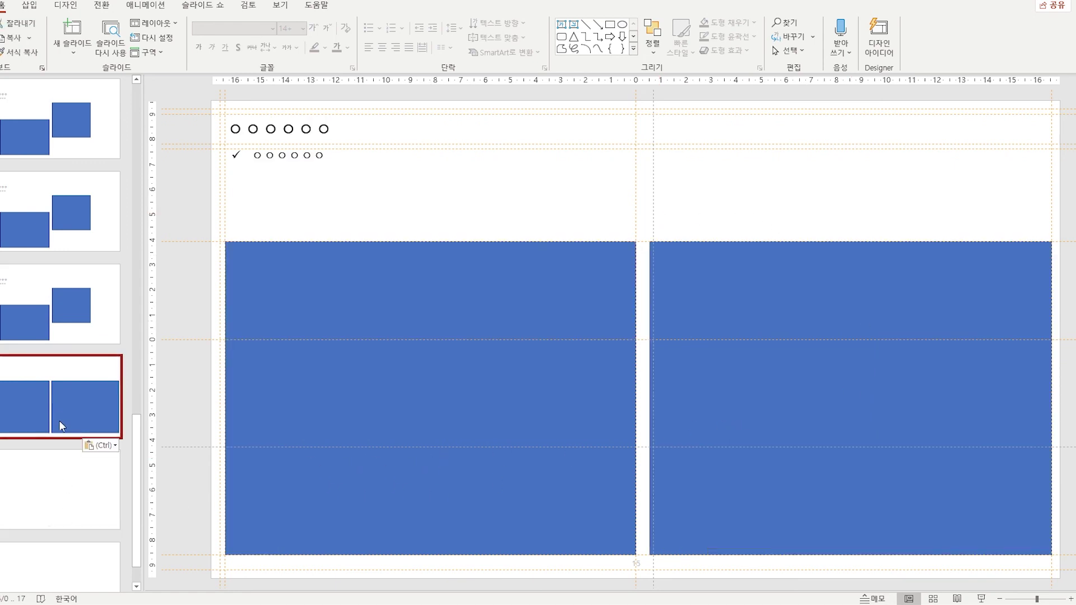
click(57, 478)
click(33, 300)
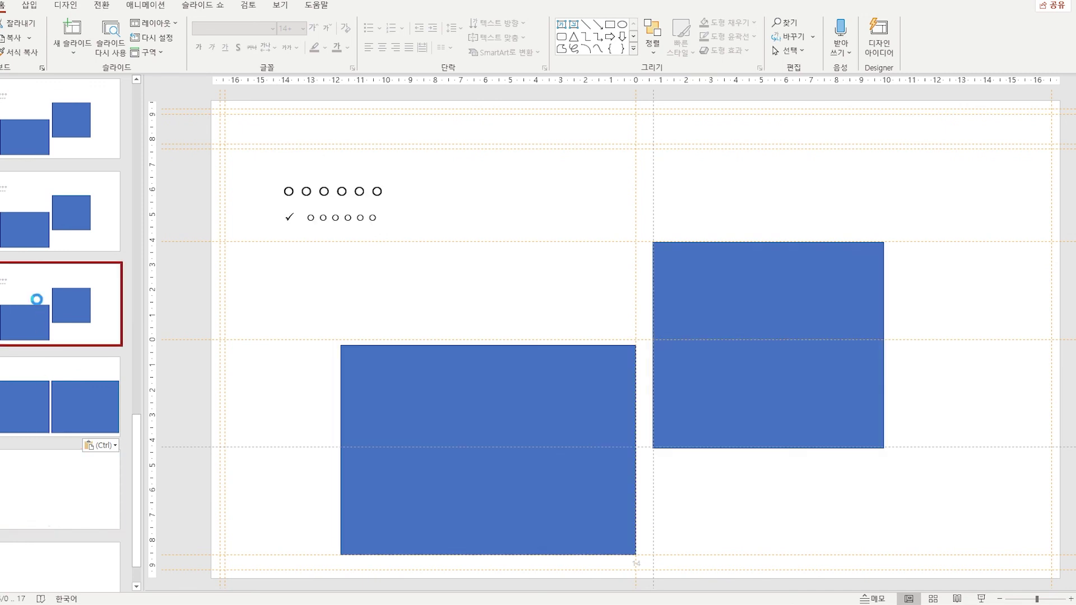
click(29, 453)
key(ctrl+v)
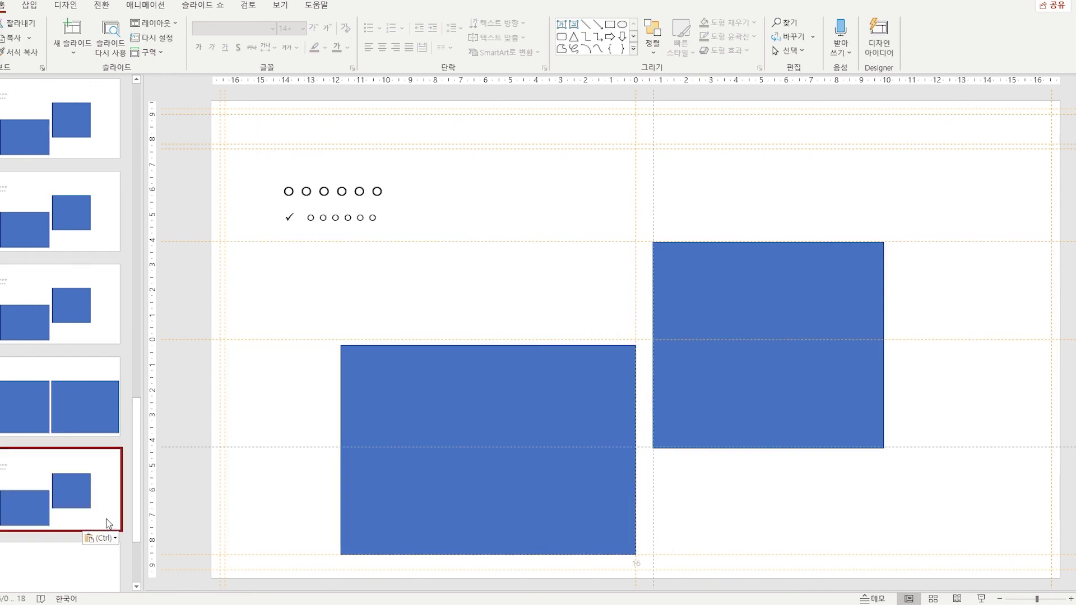
Narrow both rectangles on the pasted slide to about 5 cm wide and move the right one left of the centre guide
click(524, 471)
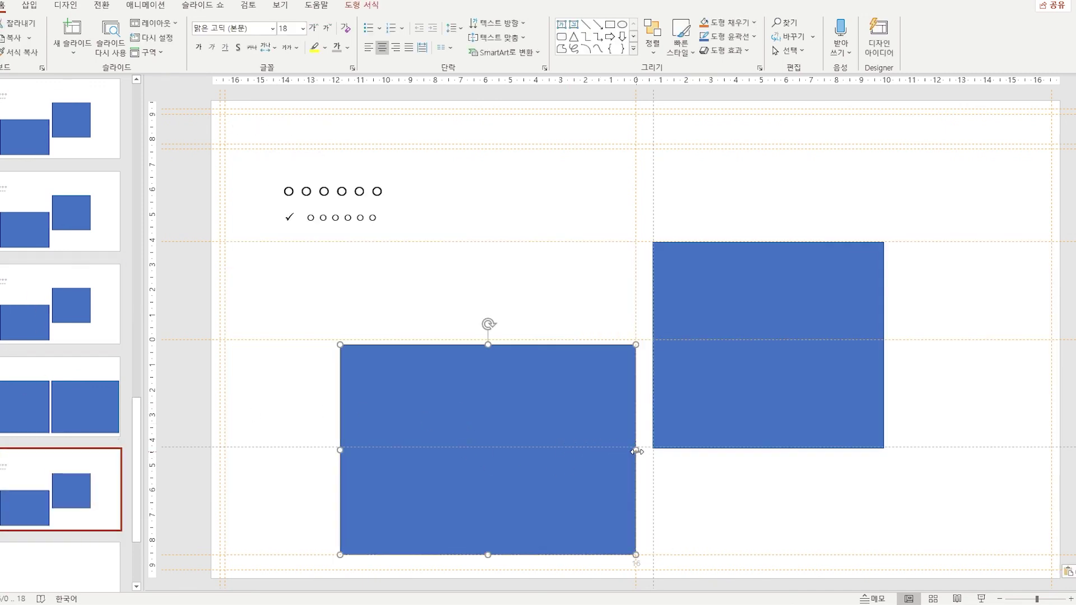
drag(636, 450, 468, 442)
click(652, 409)
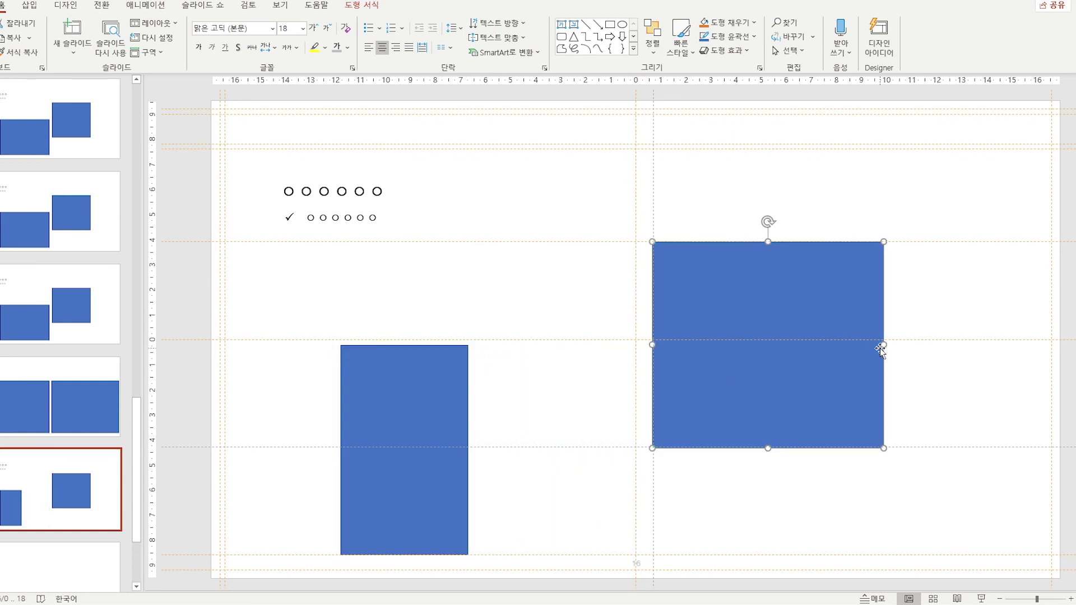
drag(883, 346, 769, 349)
drag(681, 379, 525, 379)
click(721, 513)
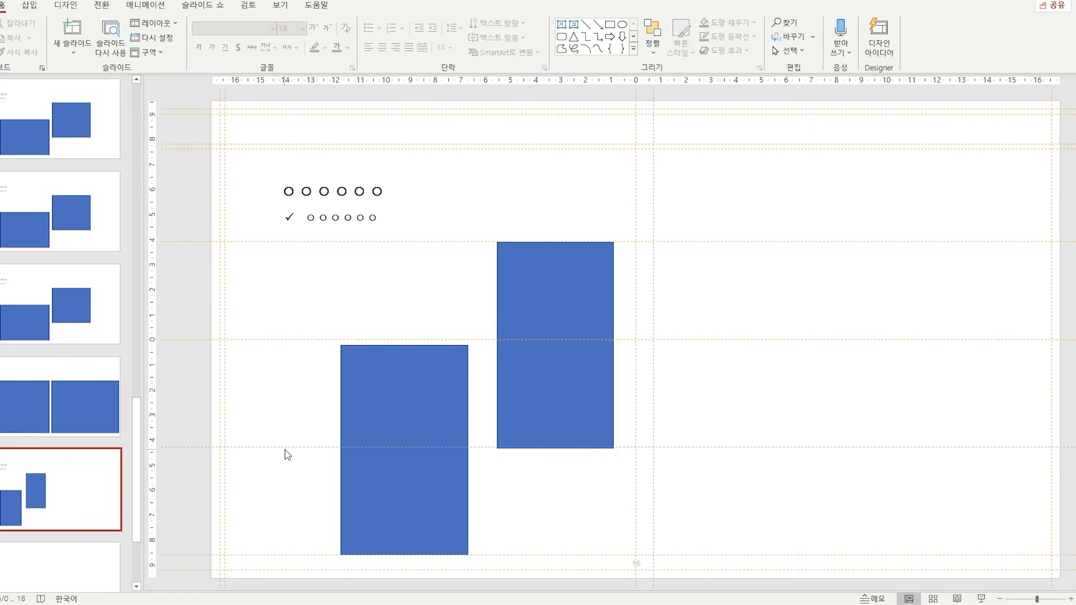
Add vertical guides along the left and right edges of both narrowed rectangles
drag(653, 206, 616, 207)
drag(499, 201, 469, 173)
click(64, 494)
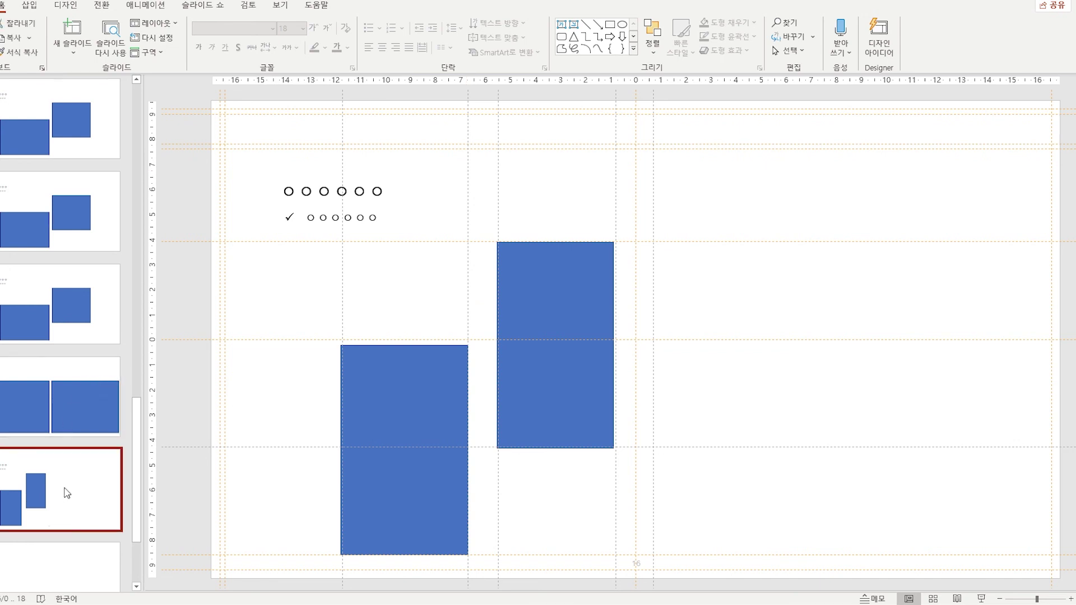
Paste two copies of the narrow-rectangle slide one after the other behind the current slide
key(ctrl+v)
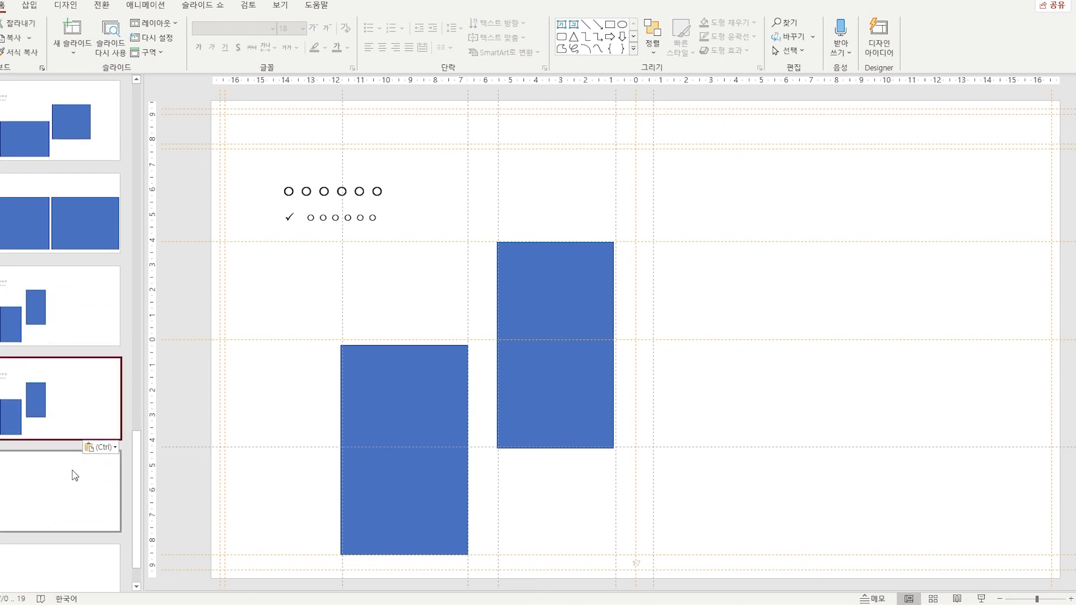
click(74, 476)
key(ctrl+v)
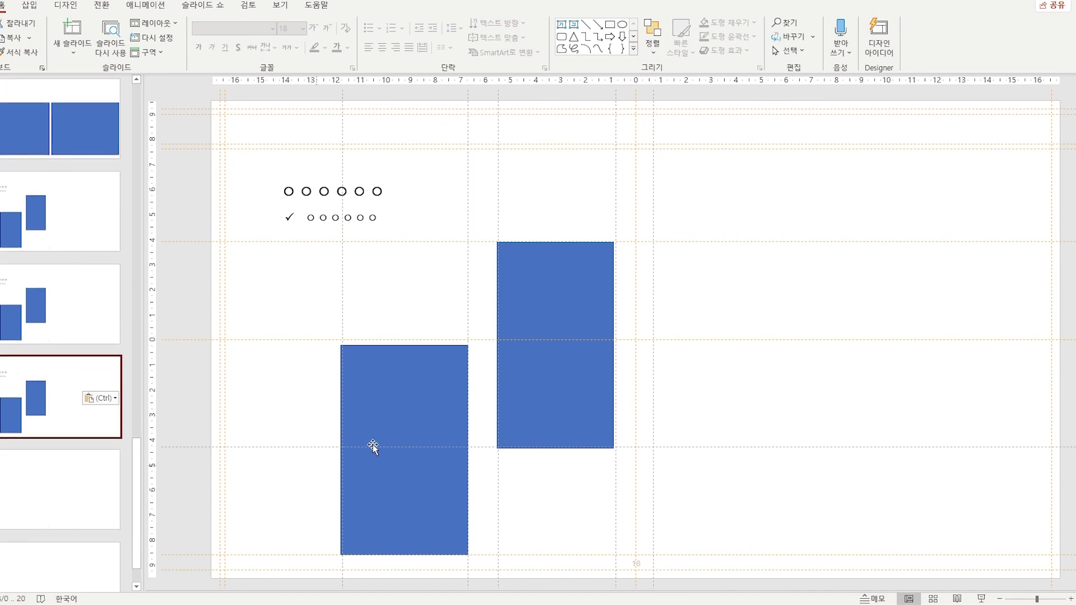
Delete the vertical guides along both side edges of the lower-left rectangle and along the left edge of the upper-right rectangle
right_click(342, 314)
click(369, 370)
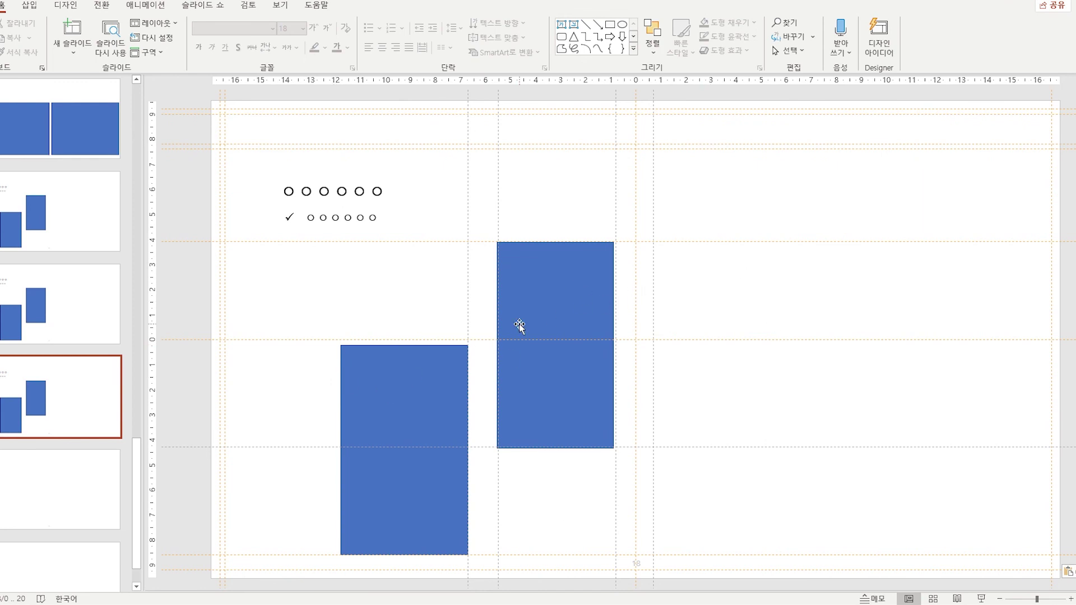
right_click(468, 310)
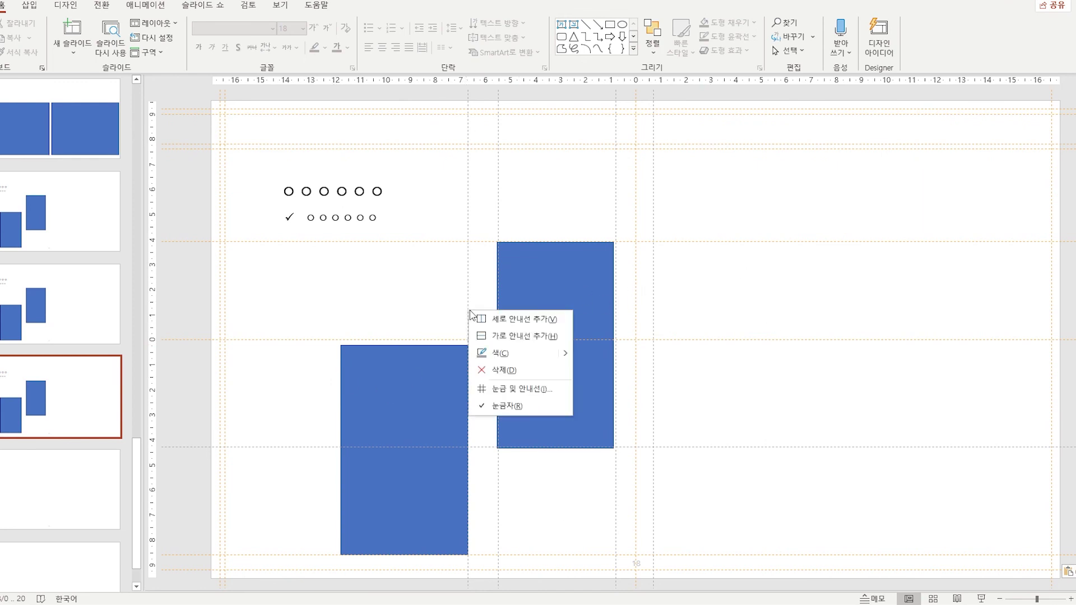
click(515, 370)
right_click(499, 225)
click(533, 283)
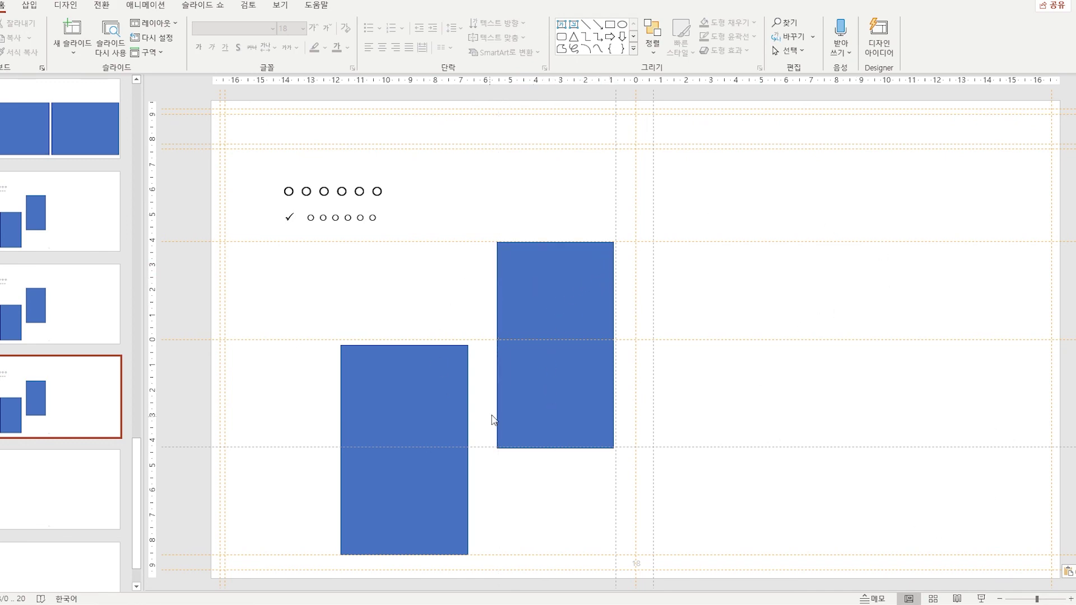
View the current layout's guides in Slide Master view and return to the normal slide view
click(281, 6)
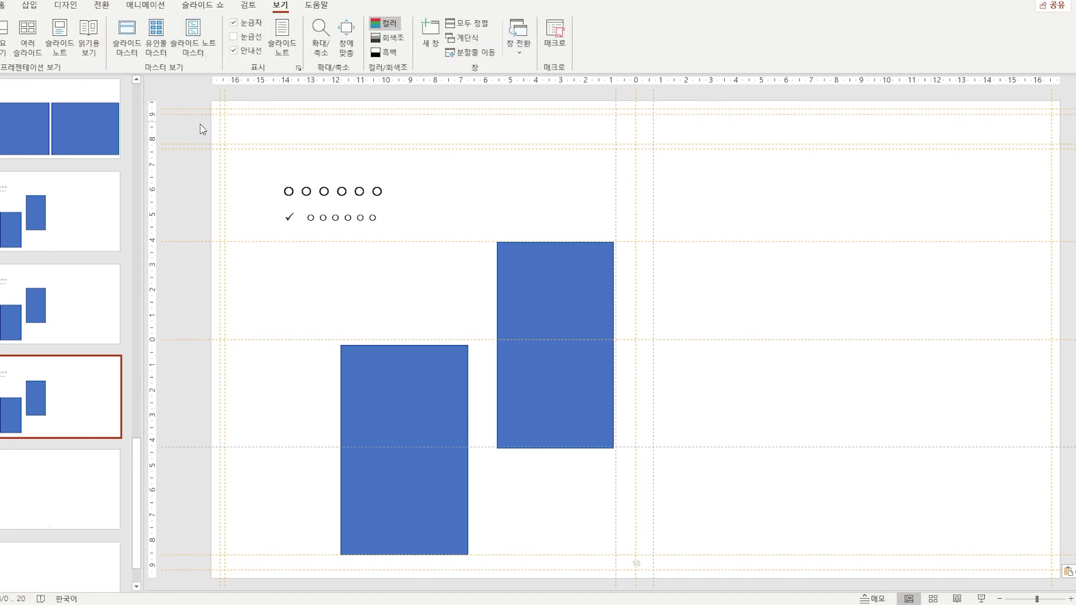
click(126, 39)
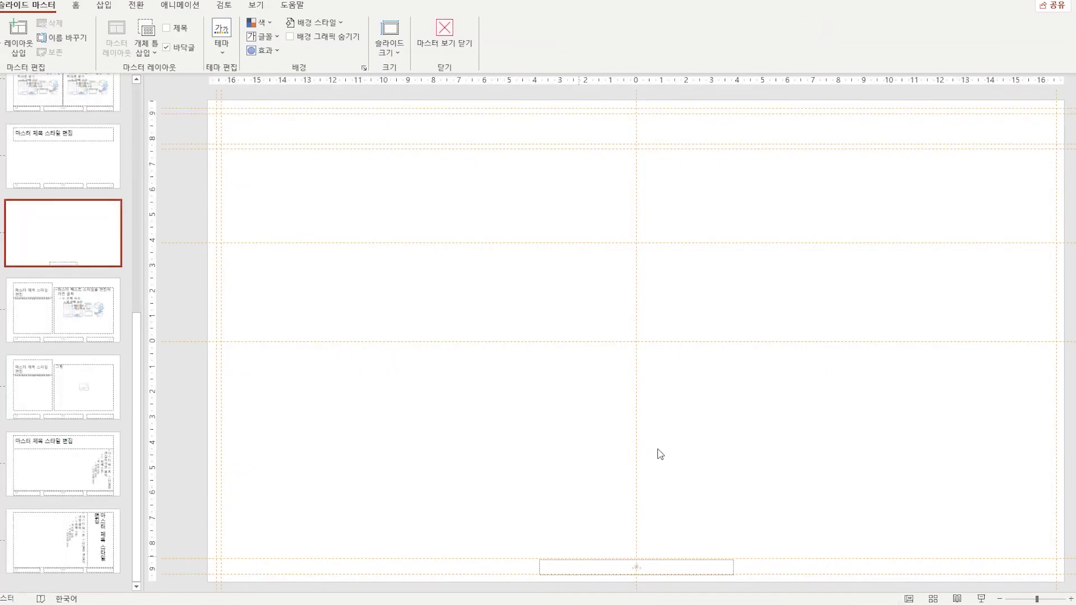
click(442, 51)
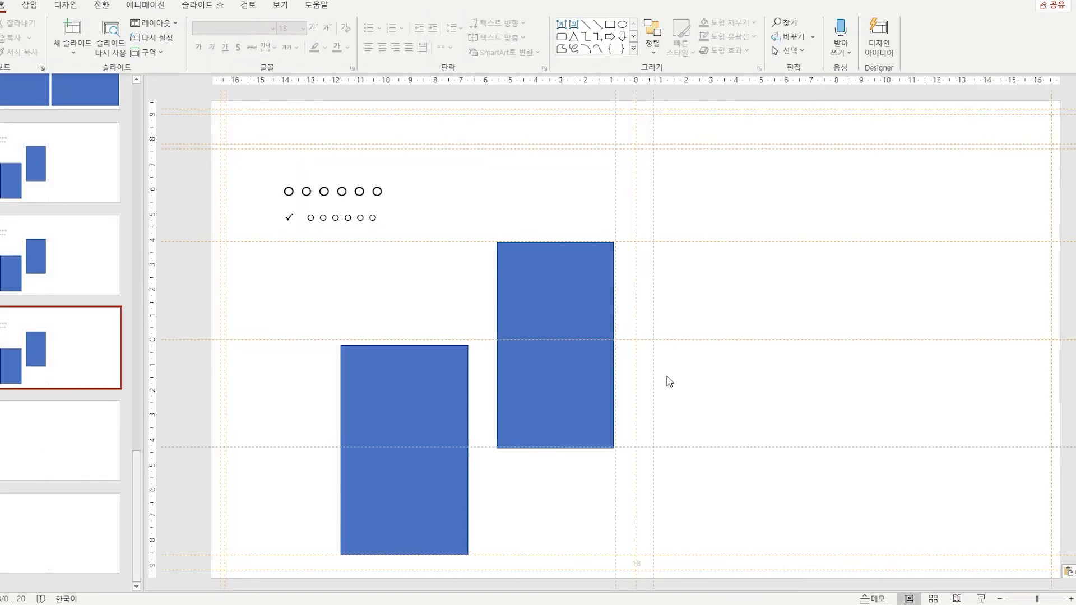